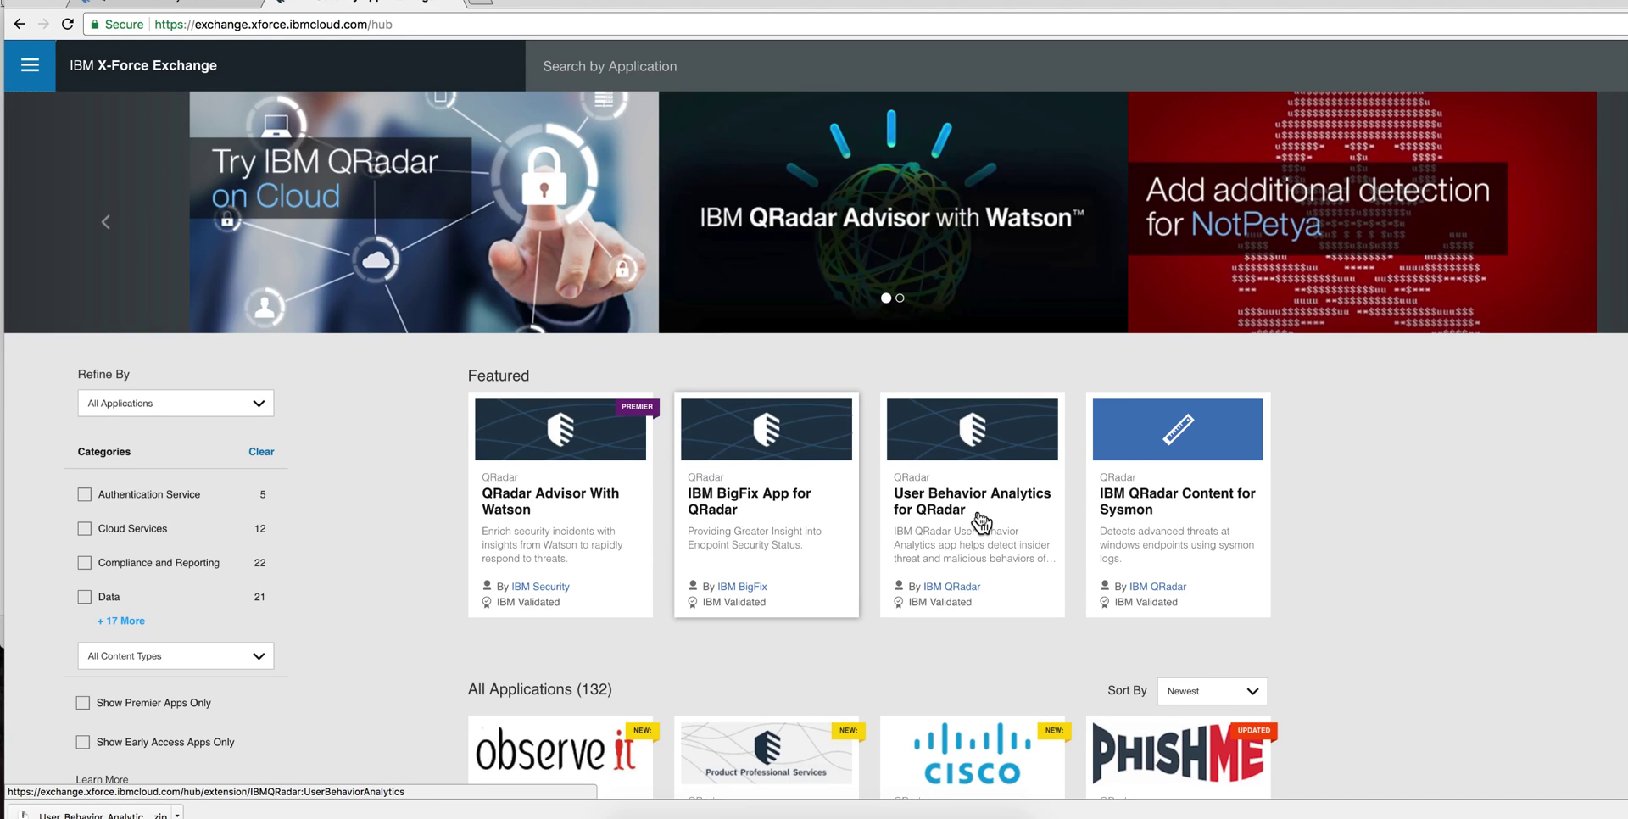
View the UBA 2.4.0 app listing on X-Force Exchange, then switch back to the QRadar console
click(980, 522)
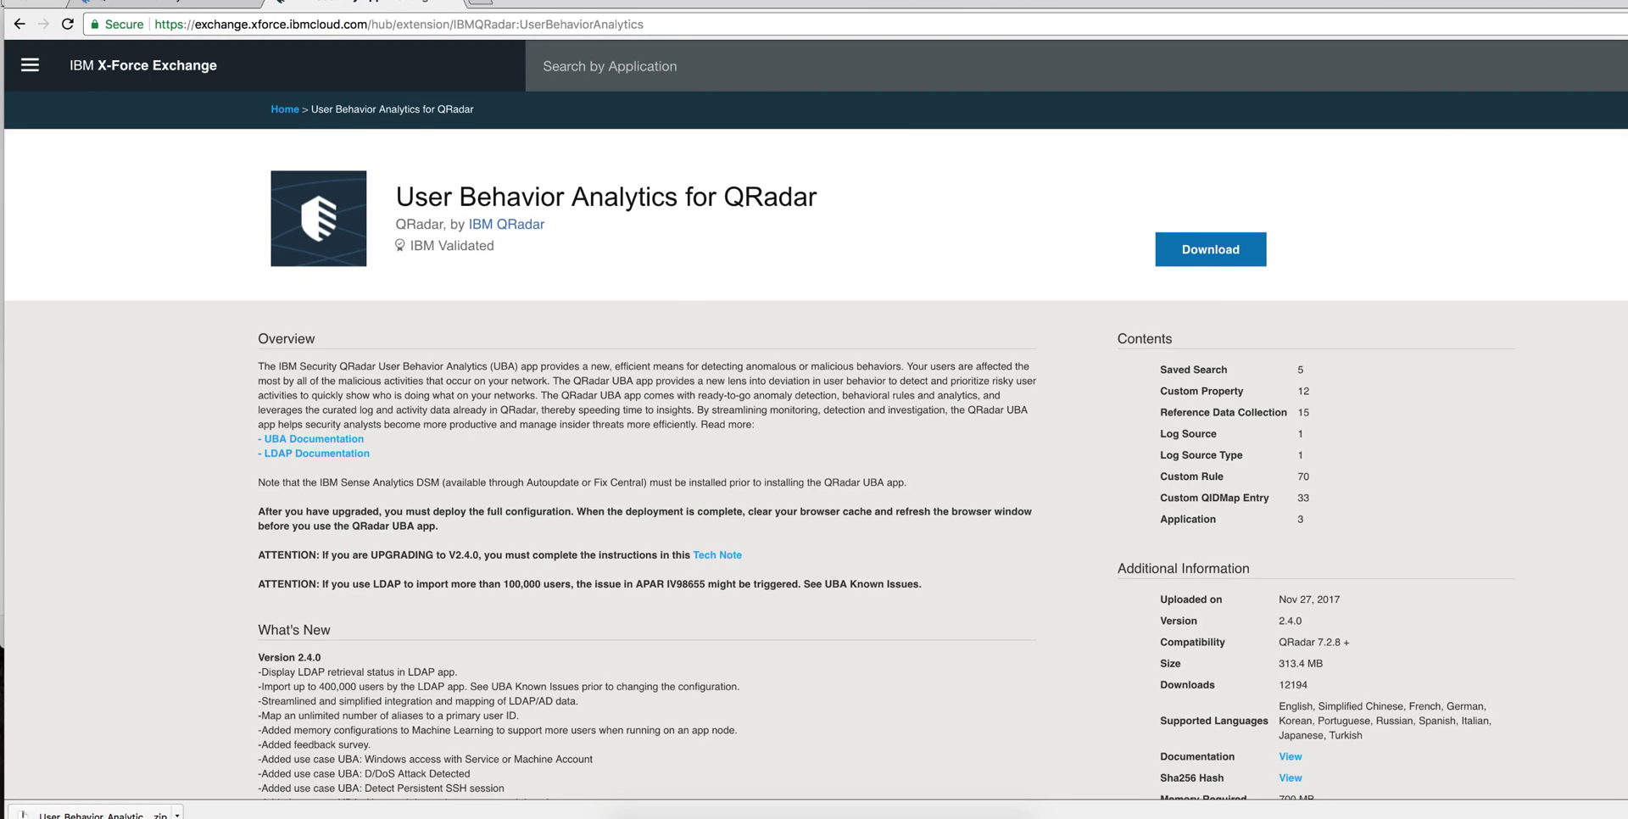
click(126, 7)
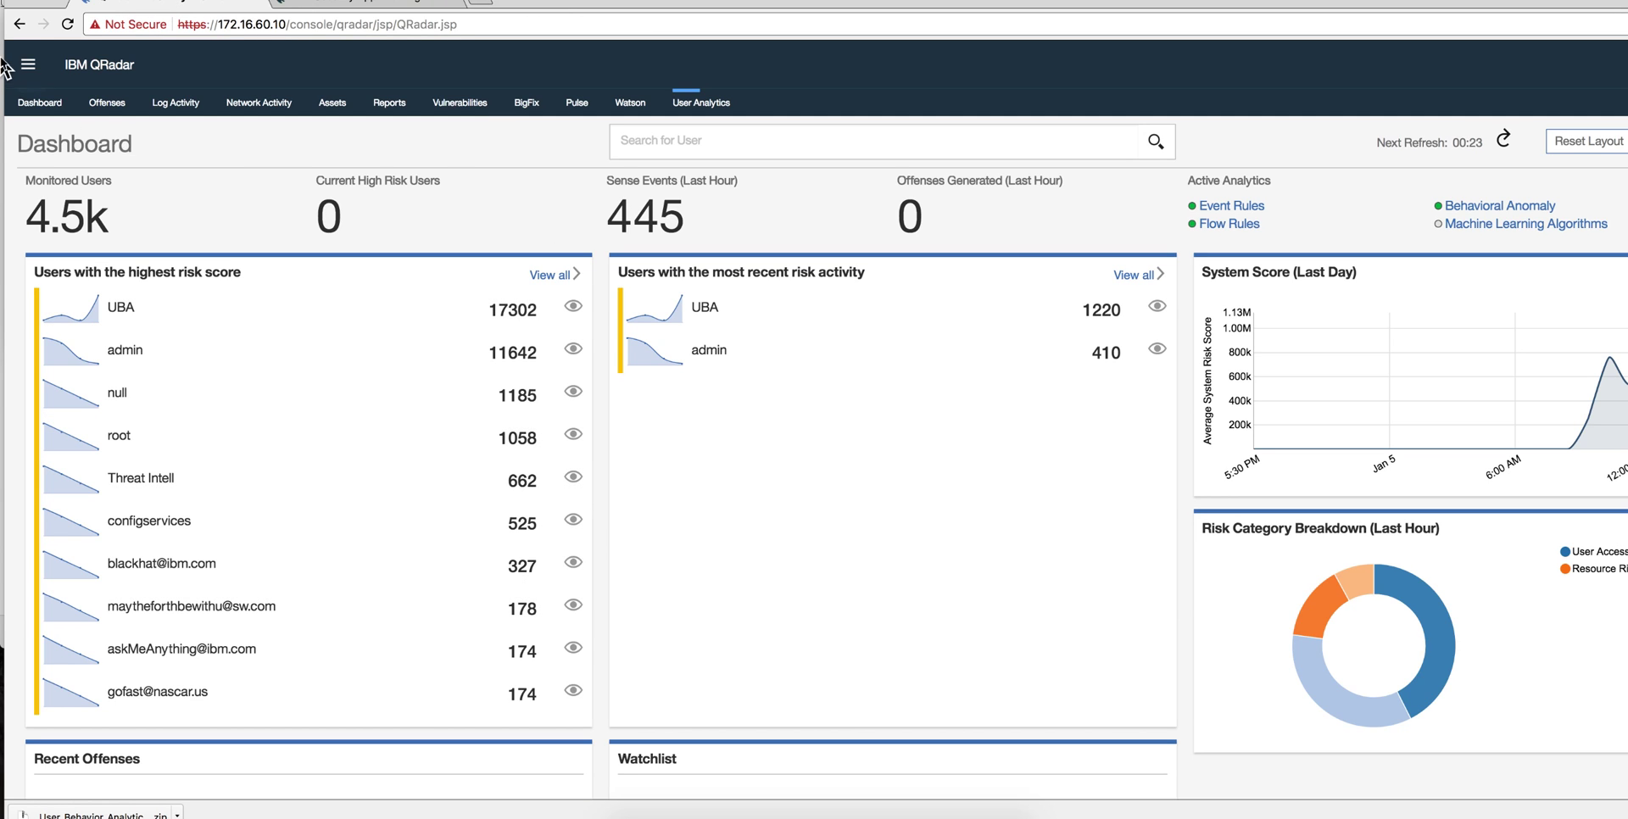
Go to Admin from the main menu and open UBA Settings under User Analytics
click(26, 68)
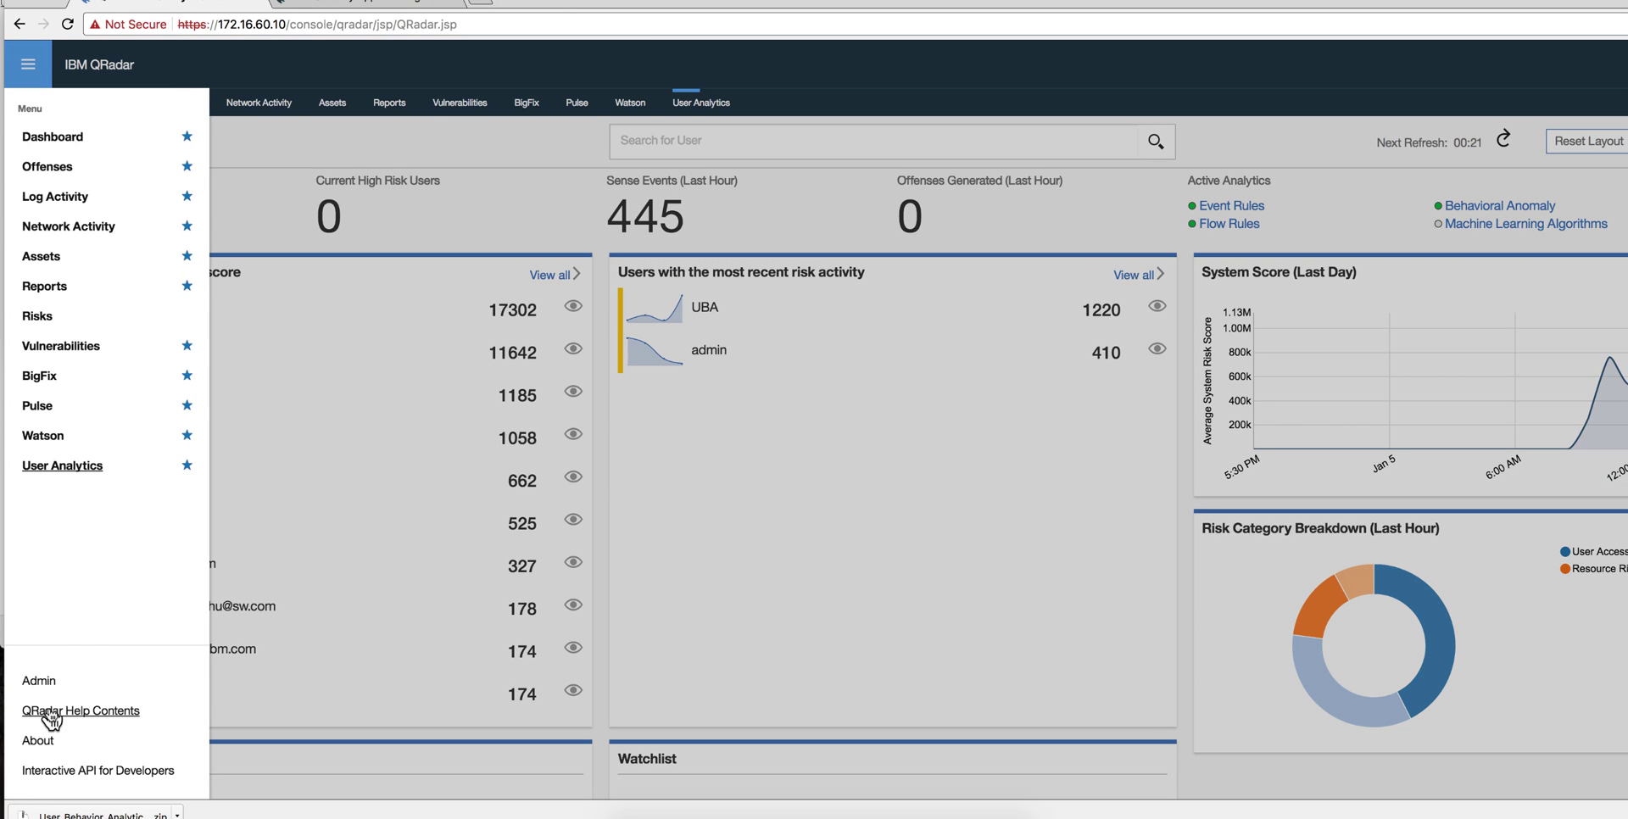
click(40, 683)
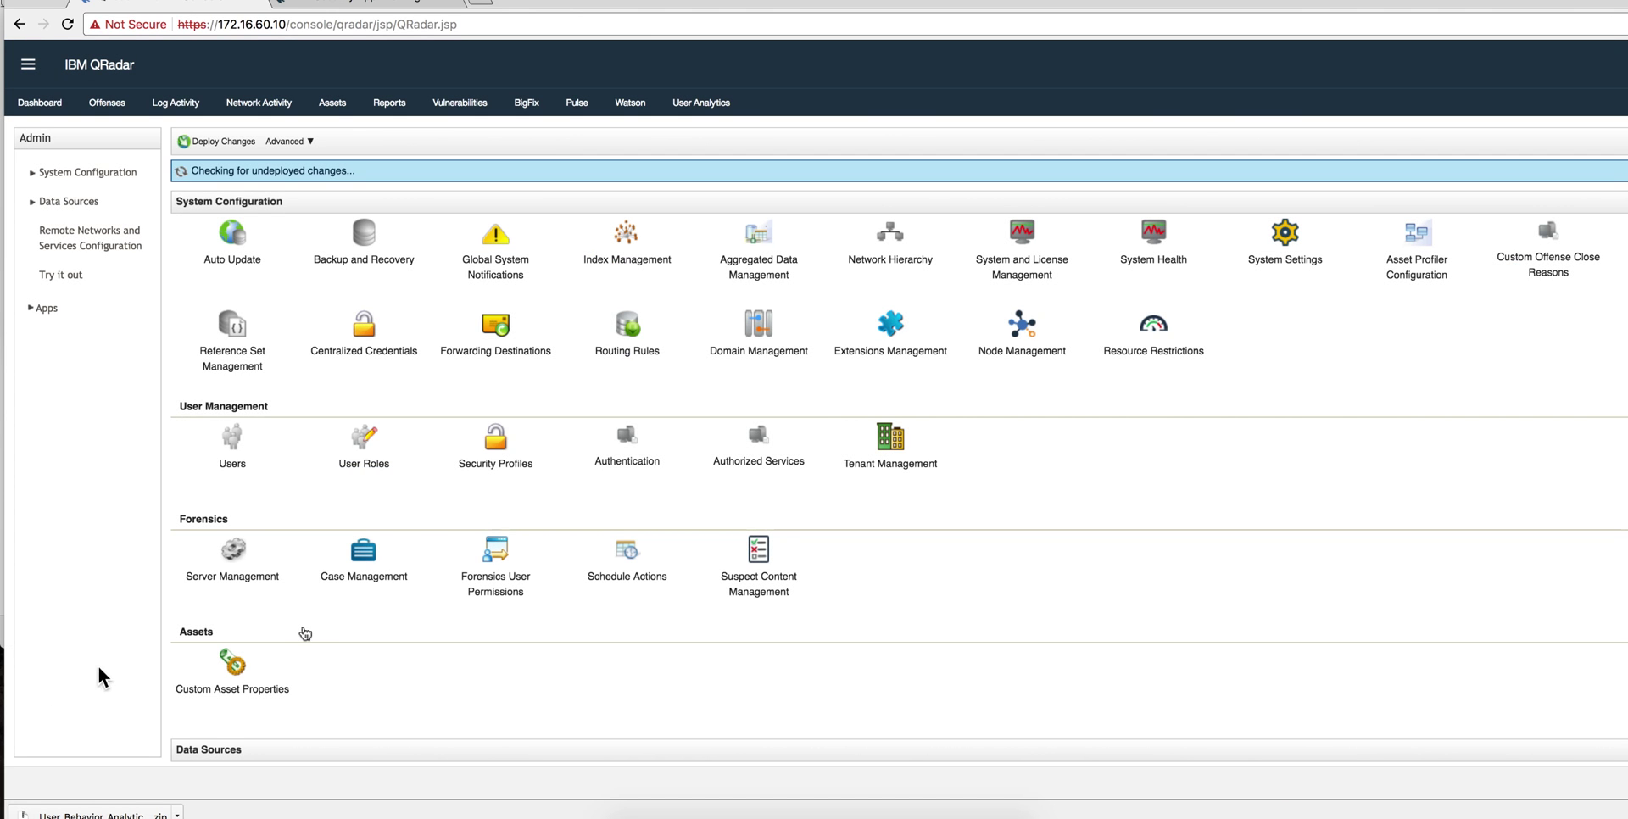
scroll(315, 632, down, 7)
scroll(315, 632, down, 10)
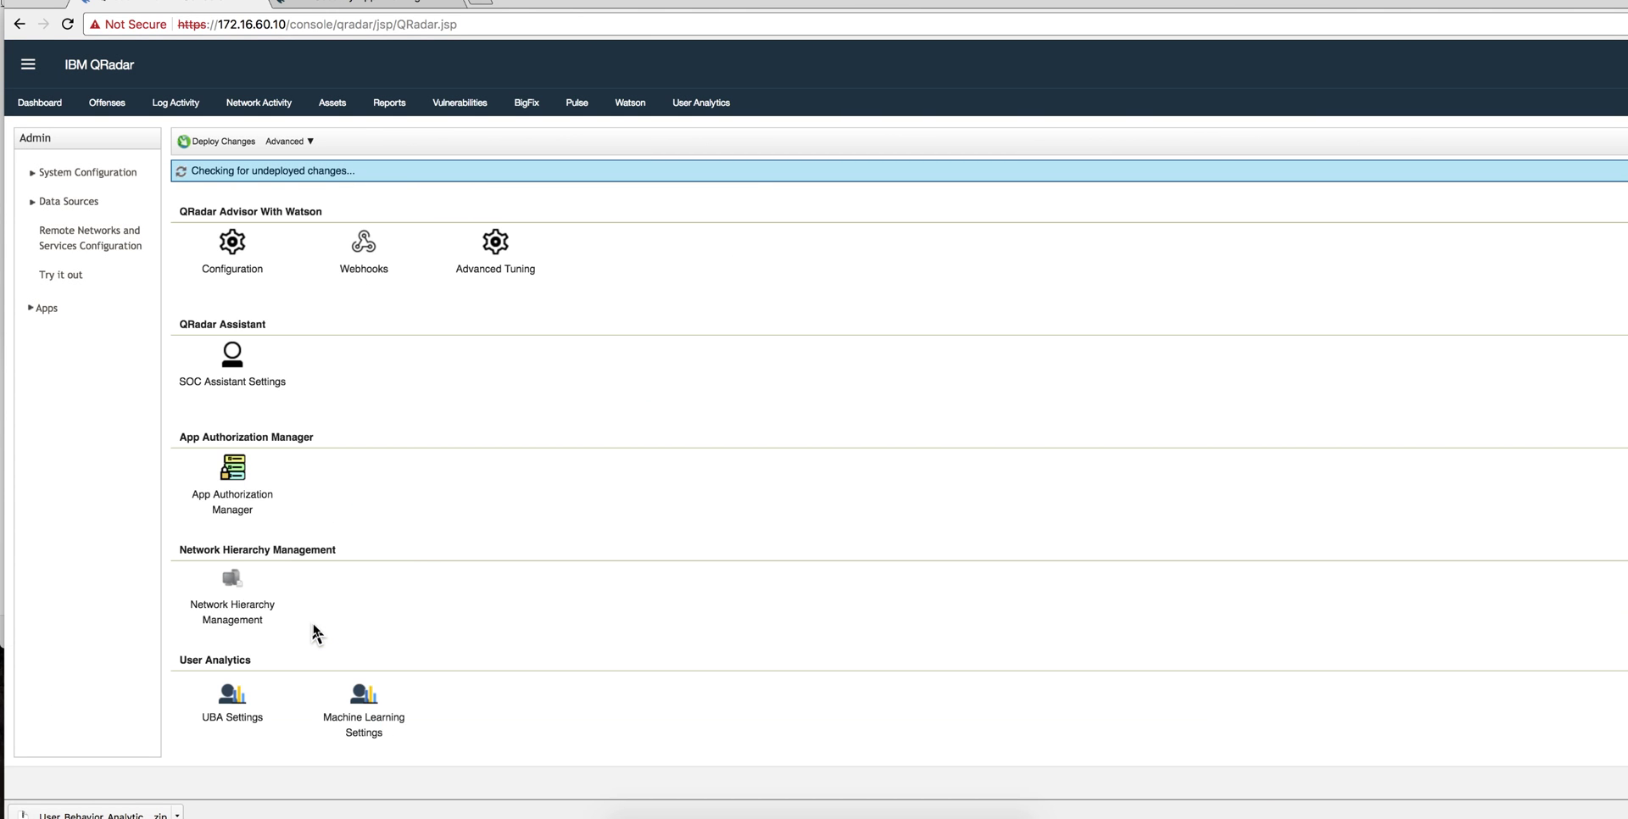
click(235, 705)
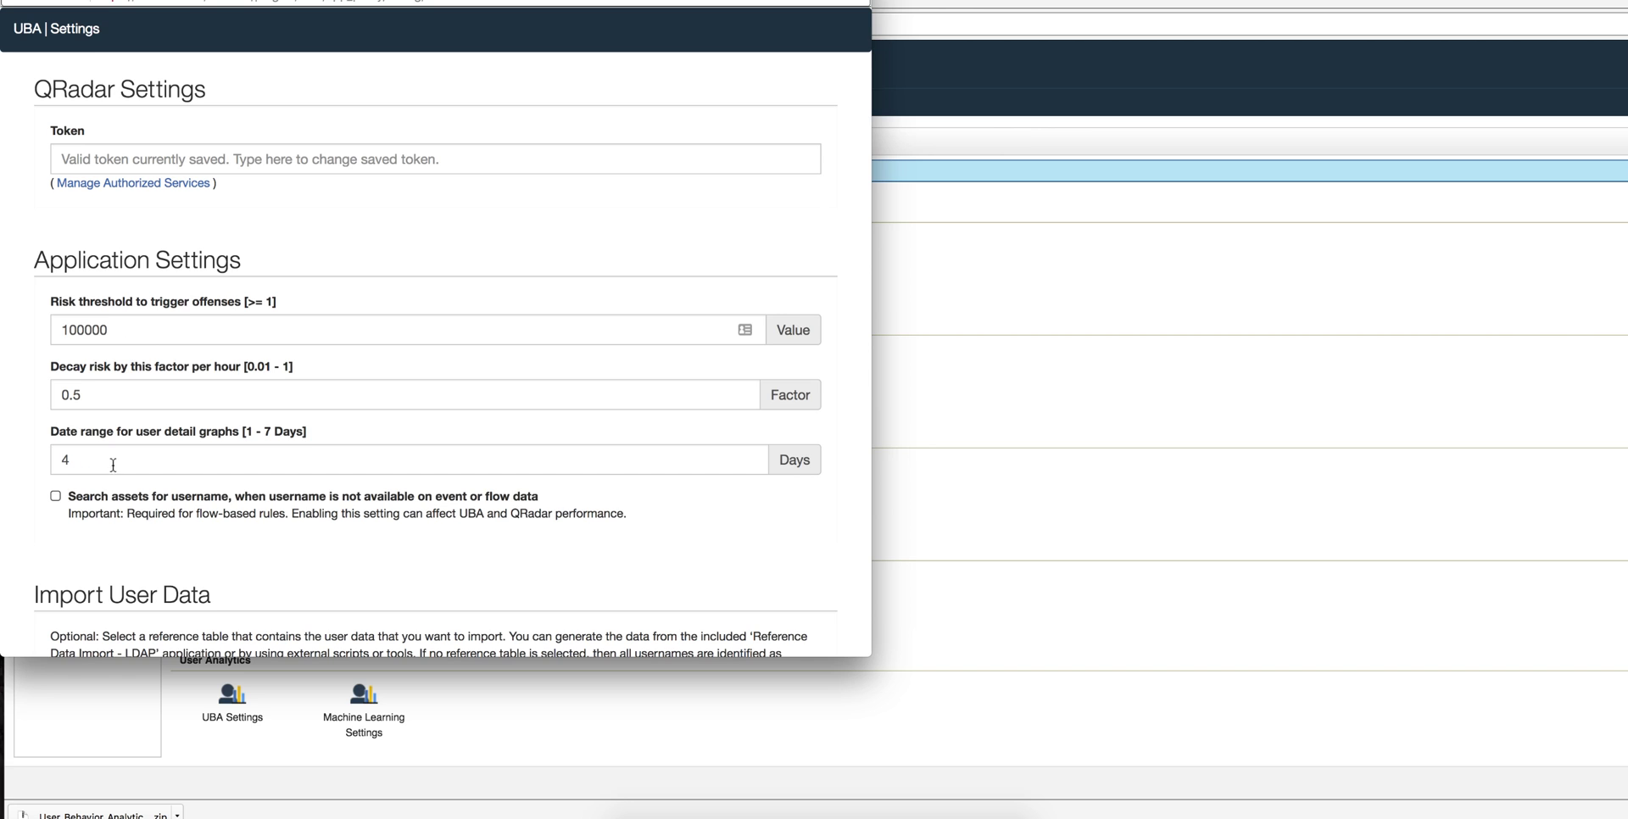
scroll(115, 465, down, 1)
scroll(116, 465, down, 2)
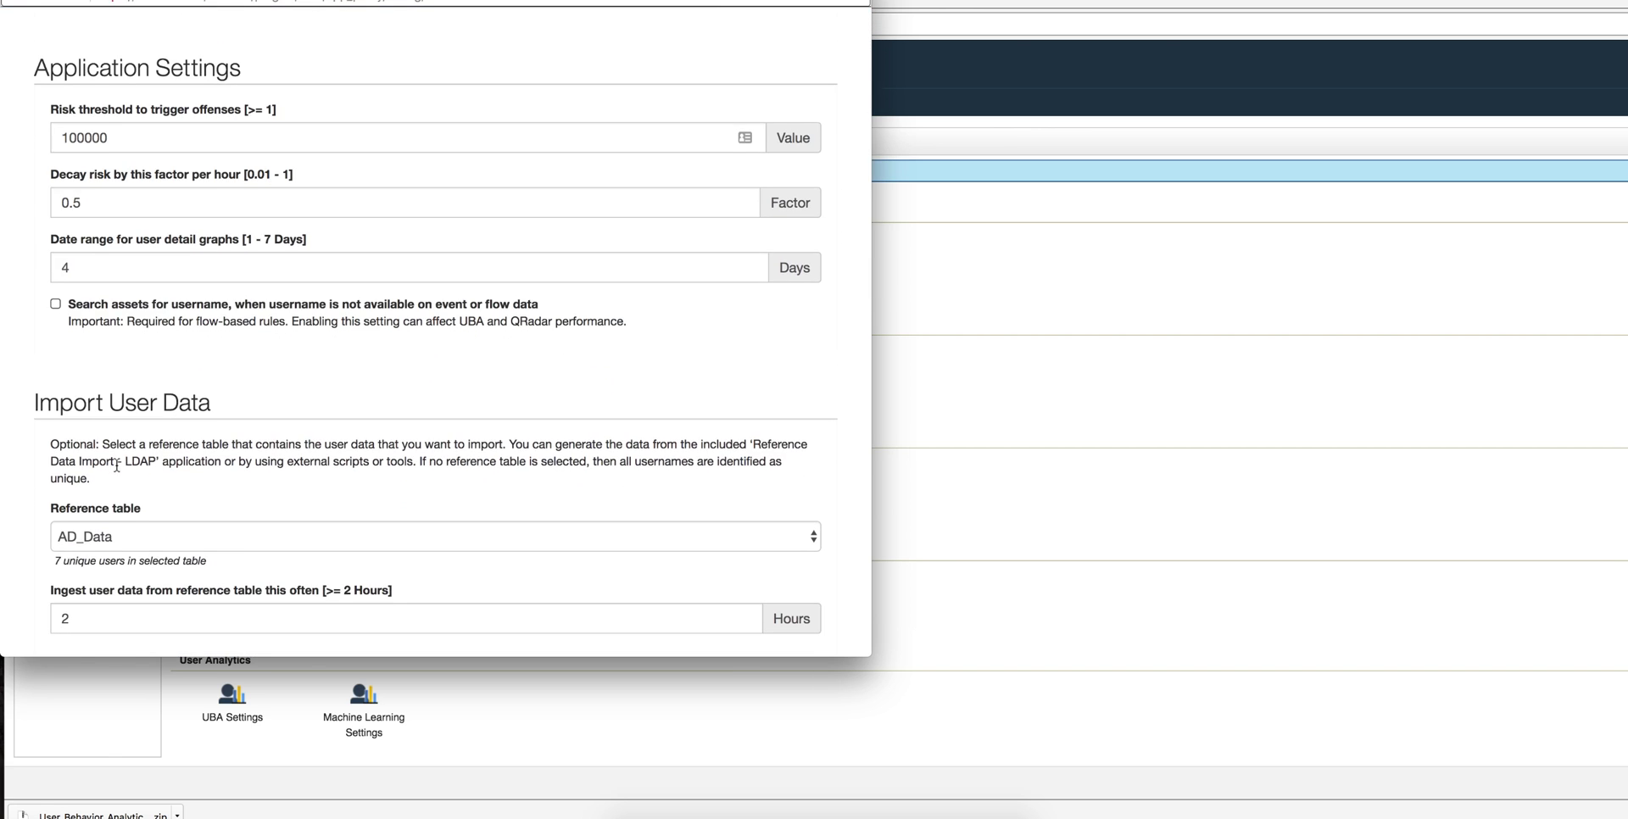
scroll(116, 465, down, 2)
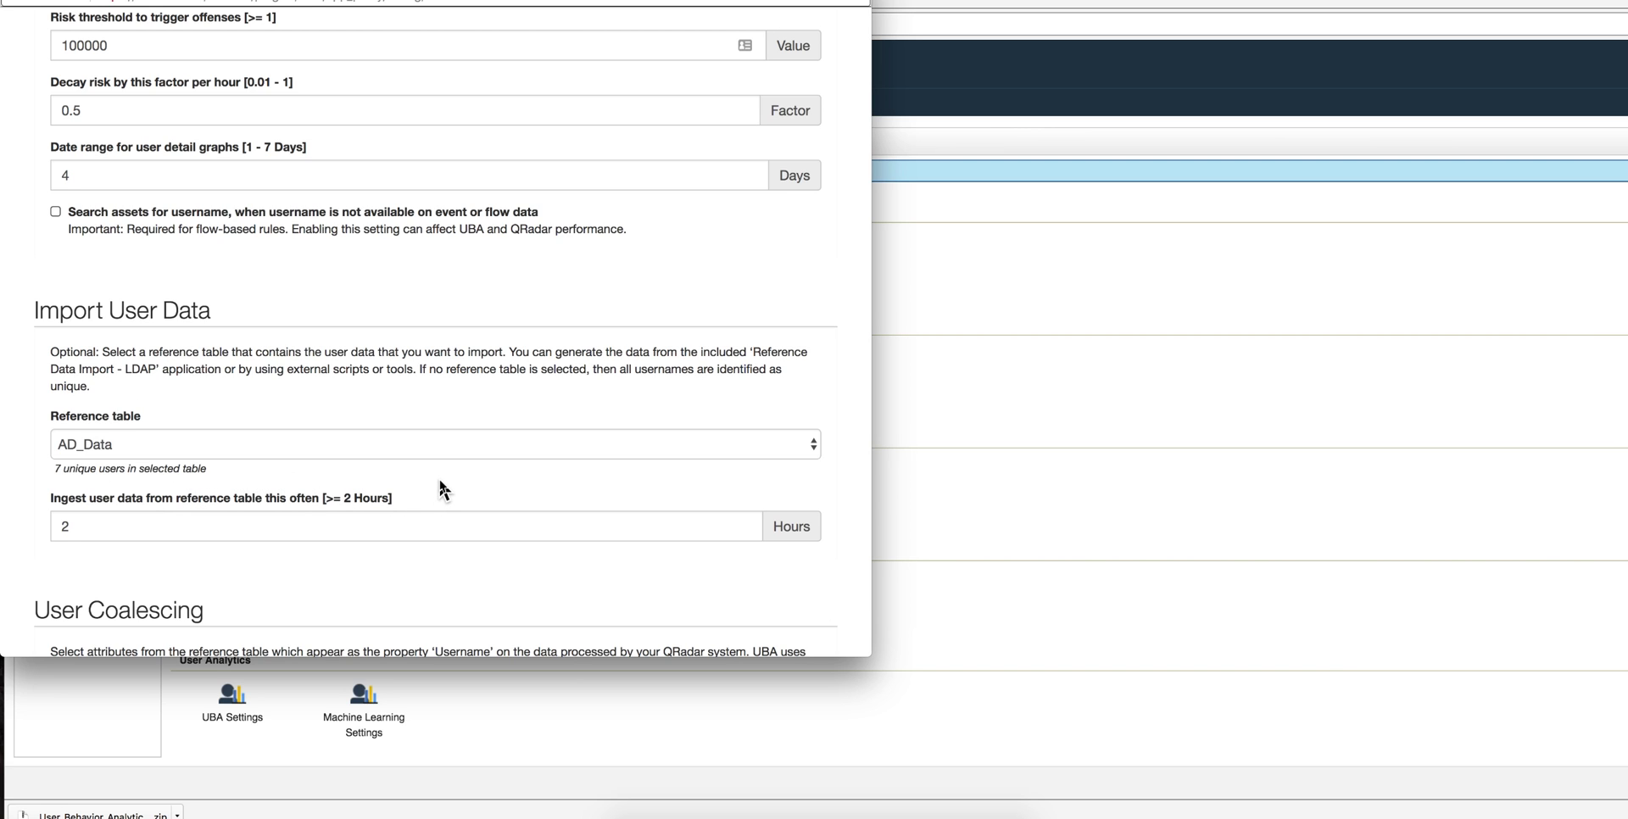
scroll(441, 490, down, 2)
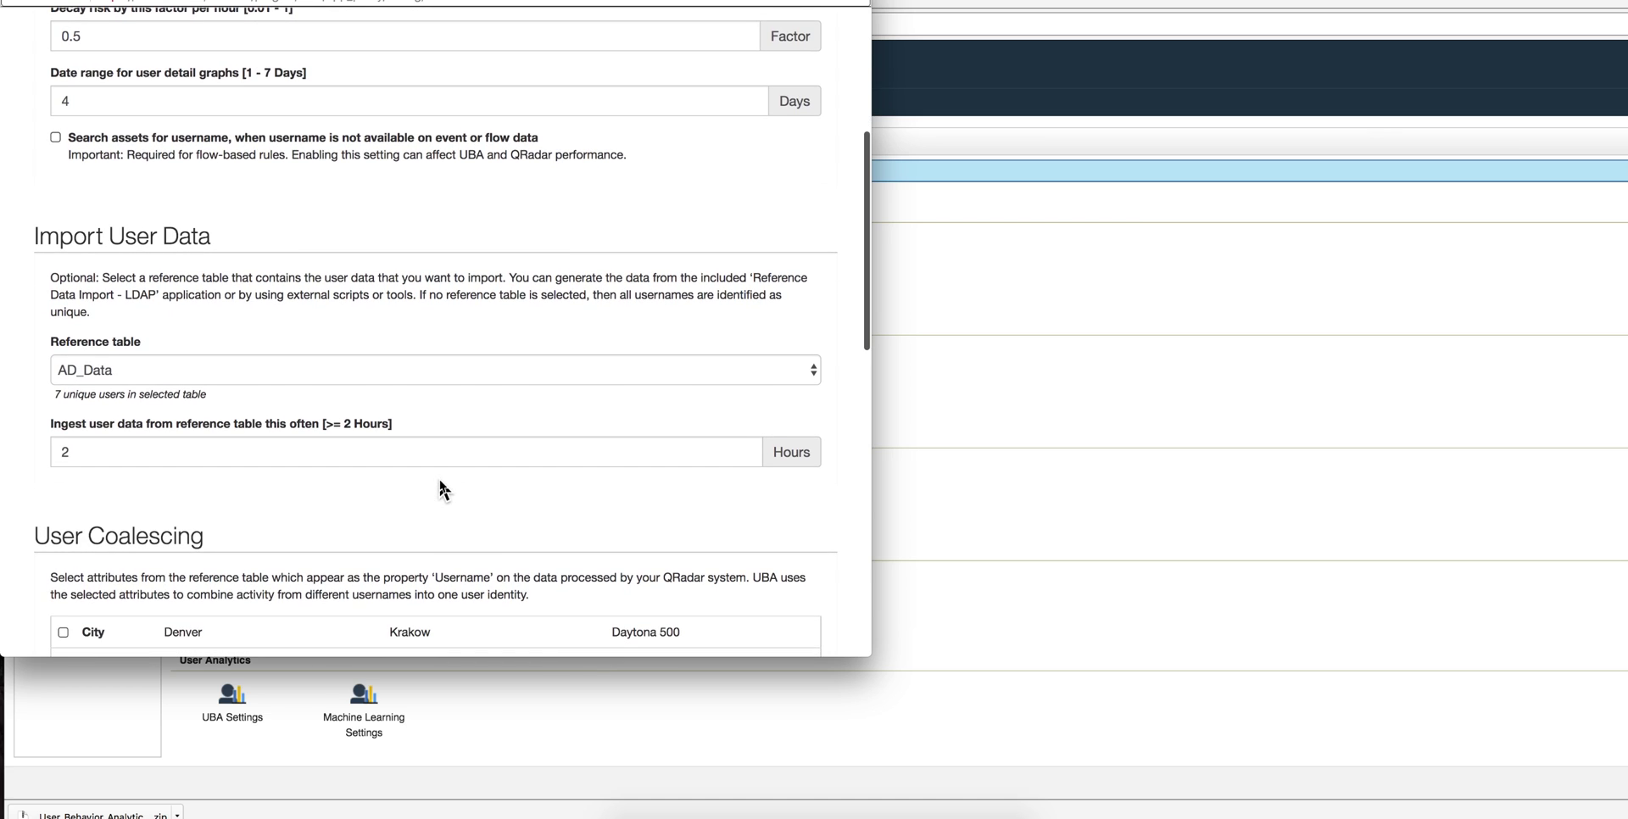
click(724, 374)
click(724, 373)
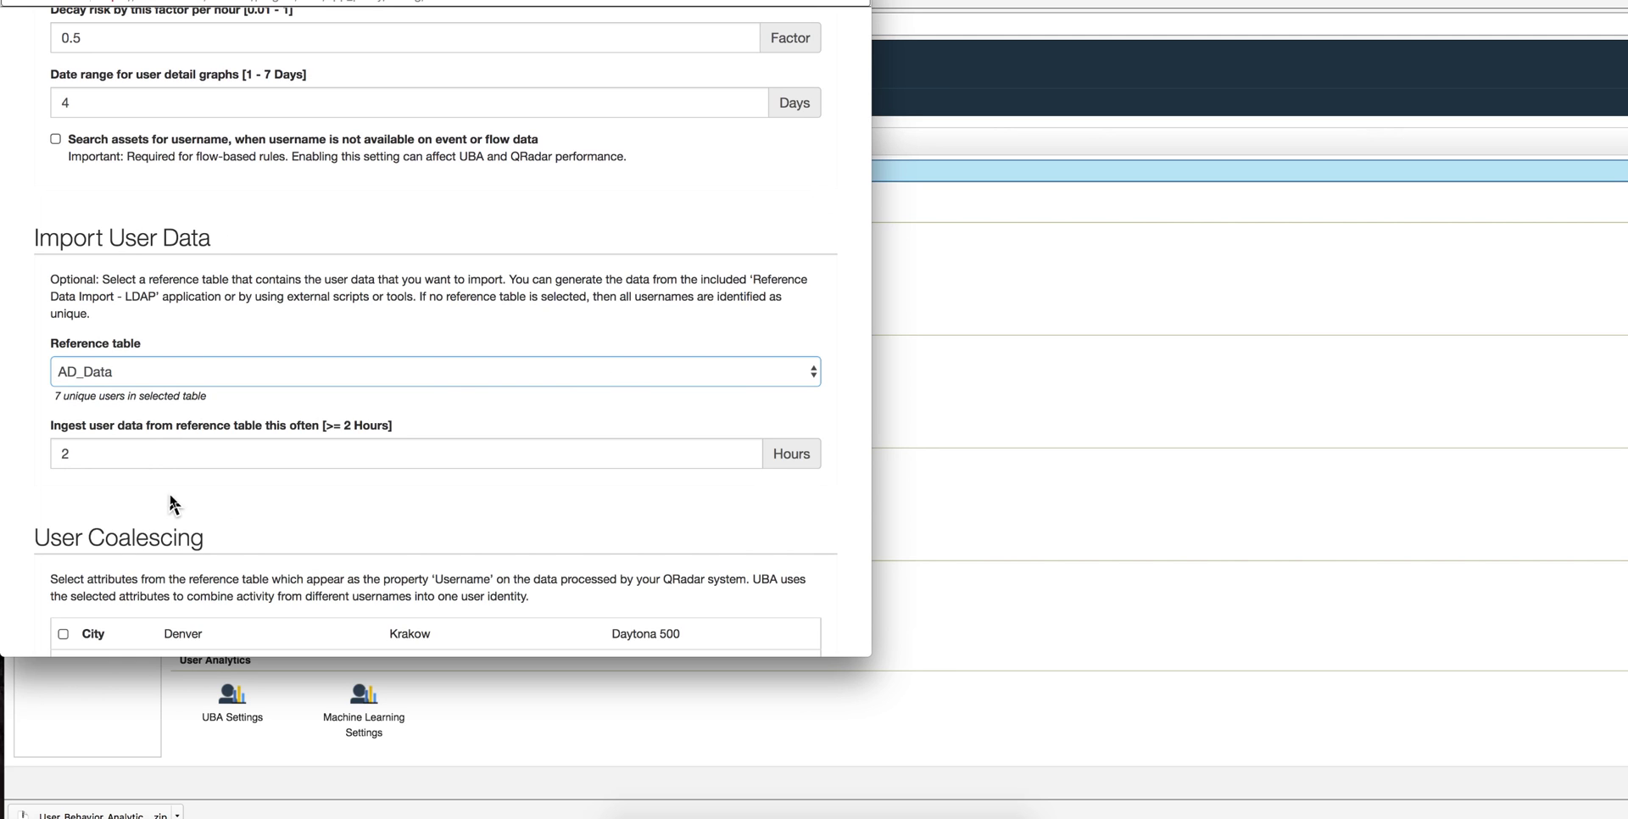
Untick Full Name in the User Coalescing attributes
scroll(193, 496, down, 3)
scroll(193, 488, down, 2)
scroll(194, 497, down, 4)
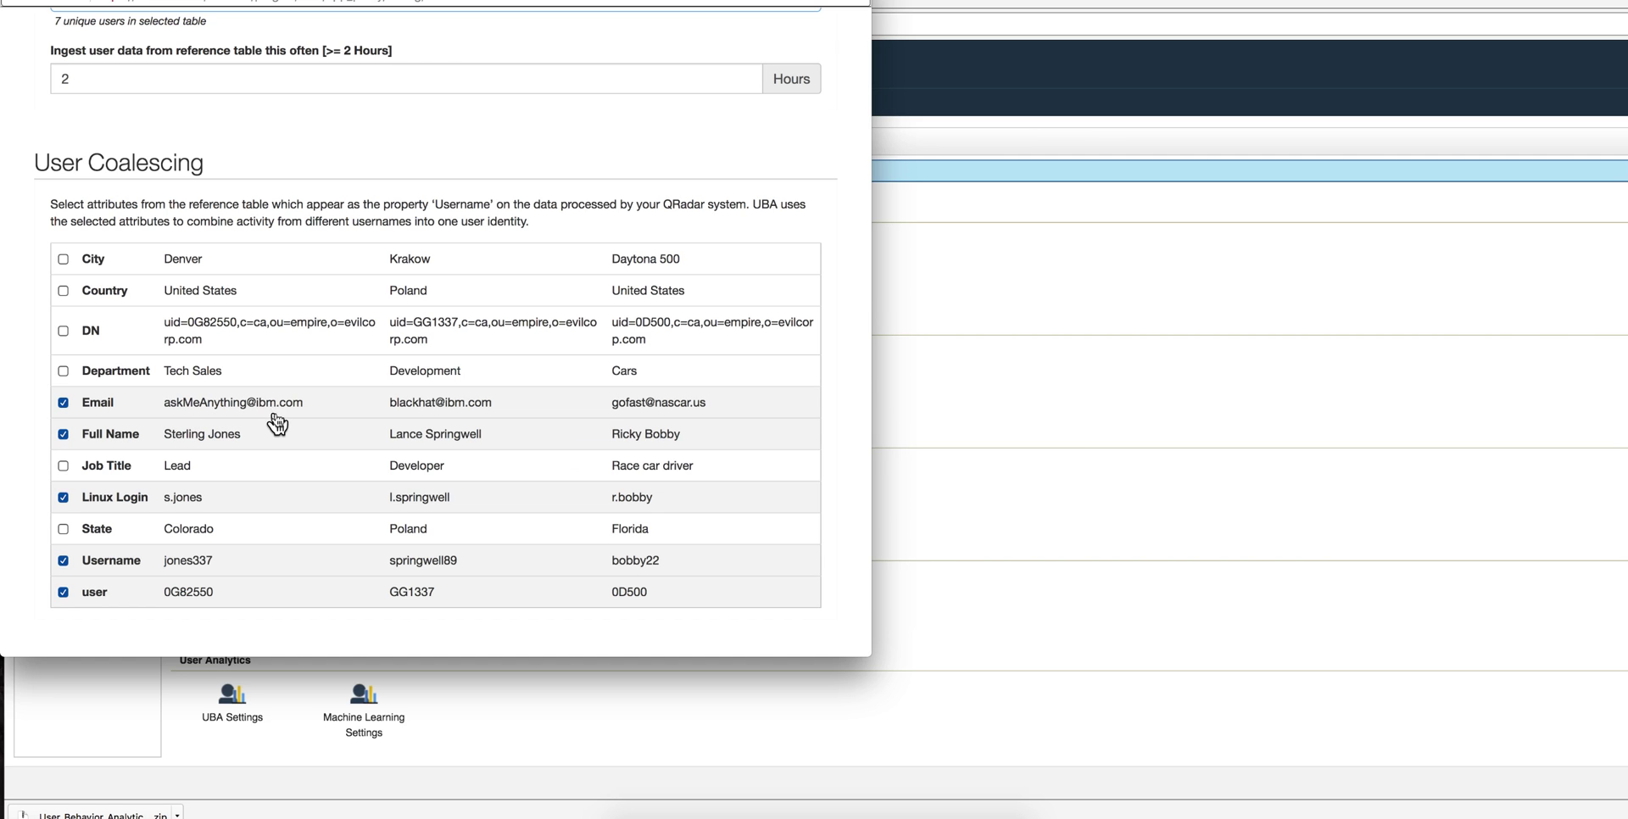
click(242, 438)
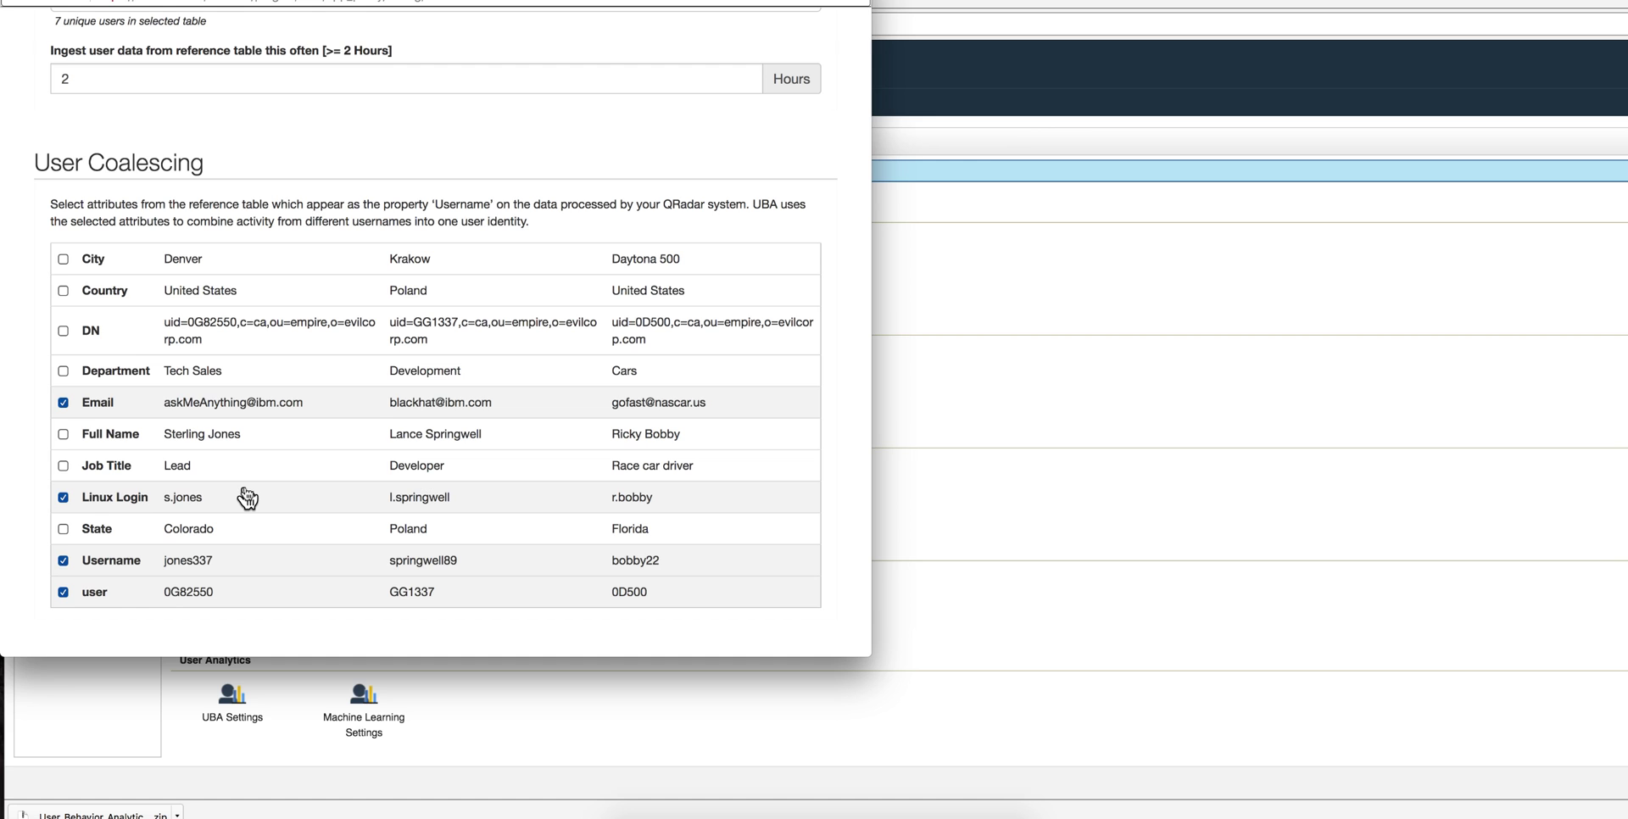
Scroll through the Display Attributes down to Save Configuration and back up
scroll(255, 500, down, 3)
scroll(264, 503, down, 4)
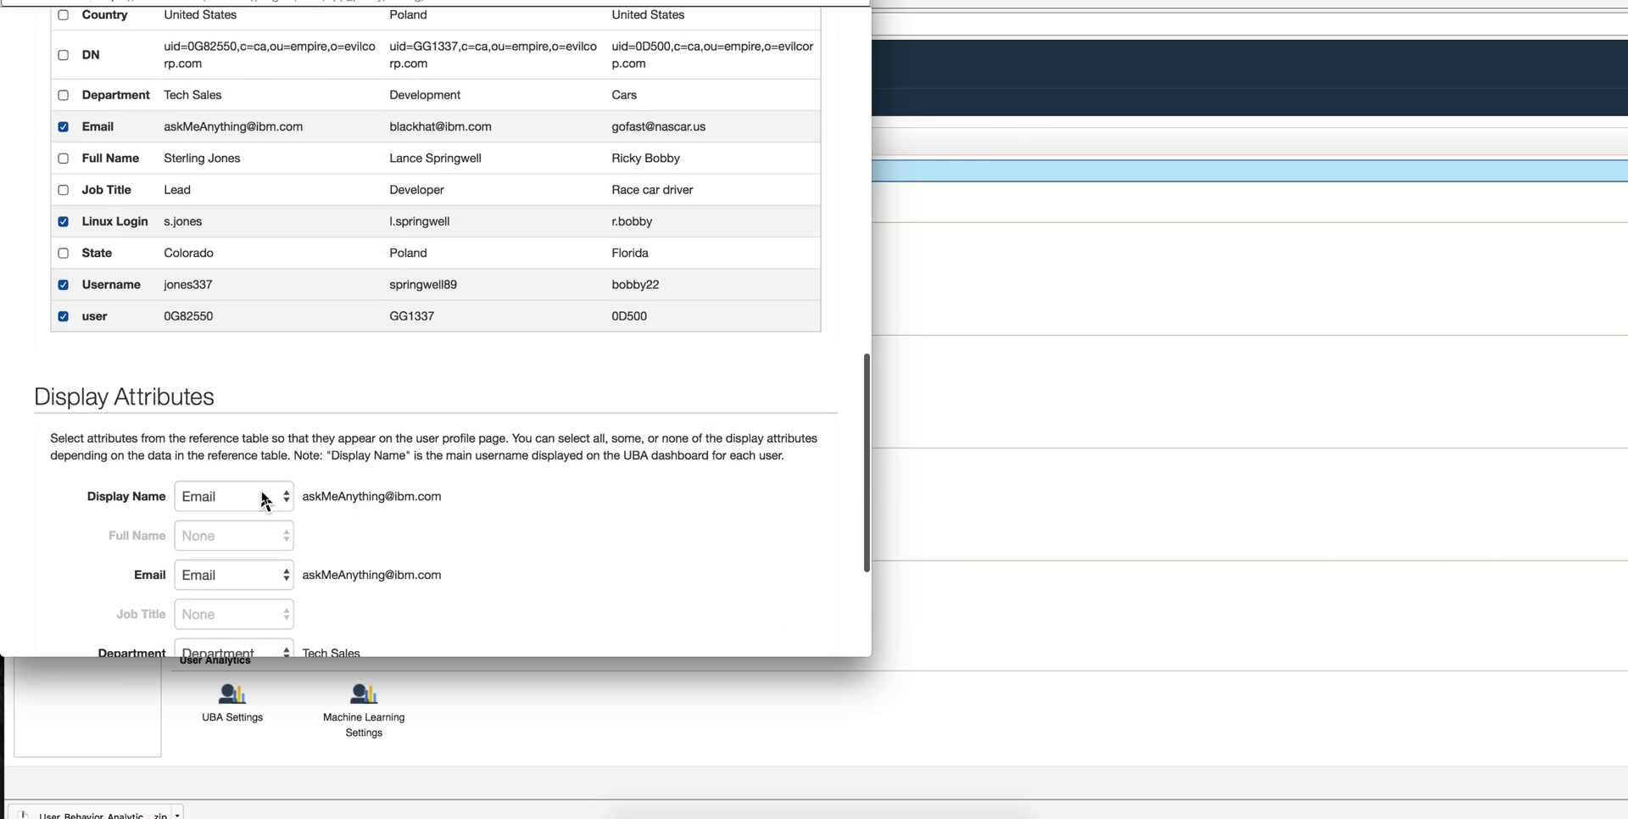
scroll(366, 531, down, 2)
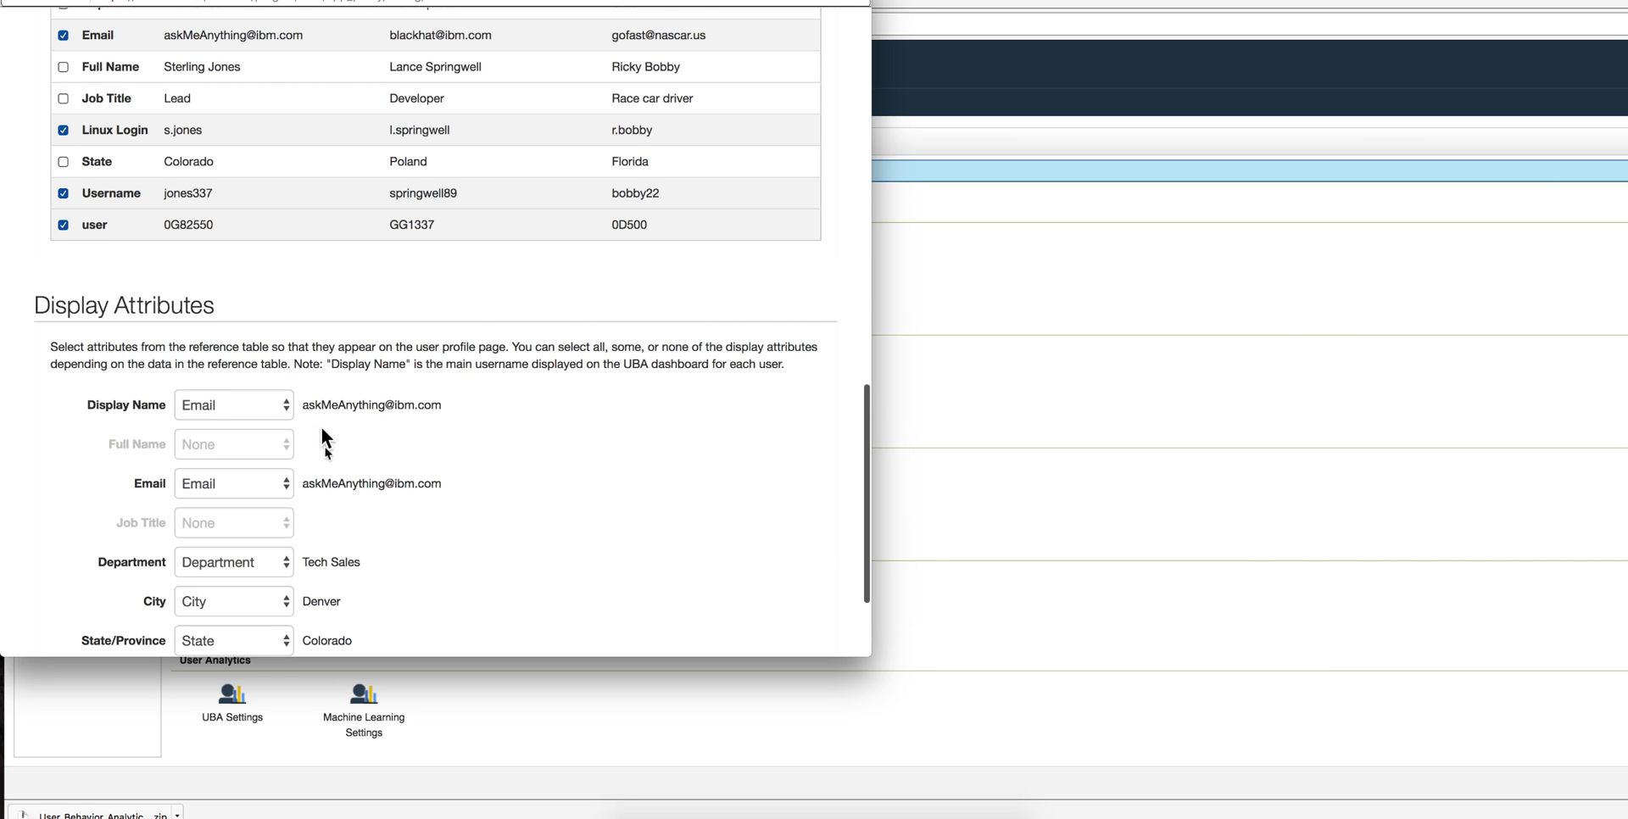
scroll(330, 458, down, 4)
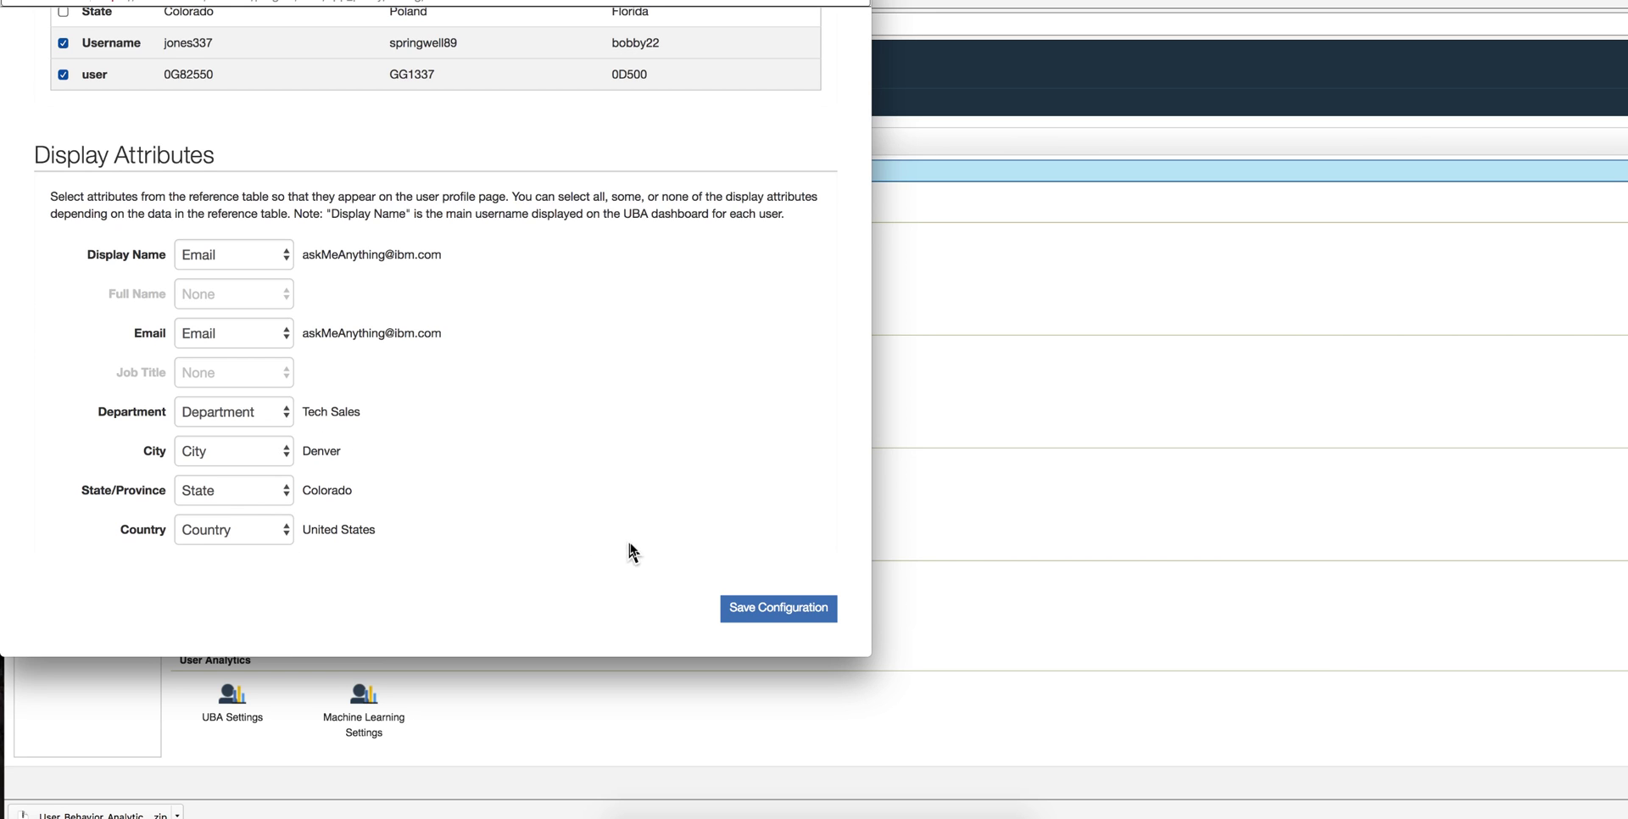
scroll(603, 498, up, 20)
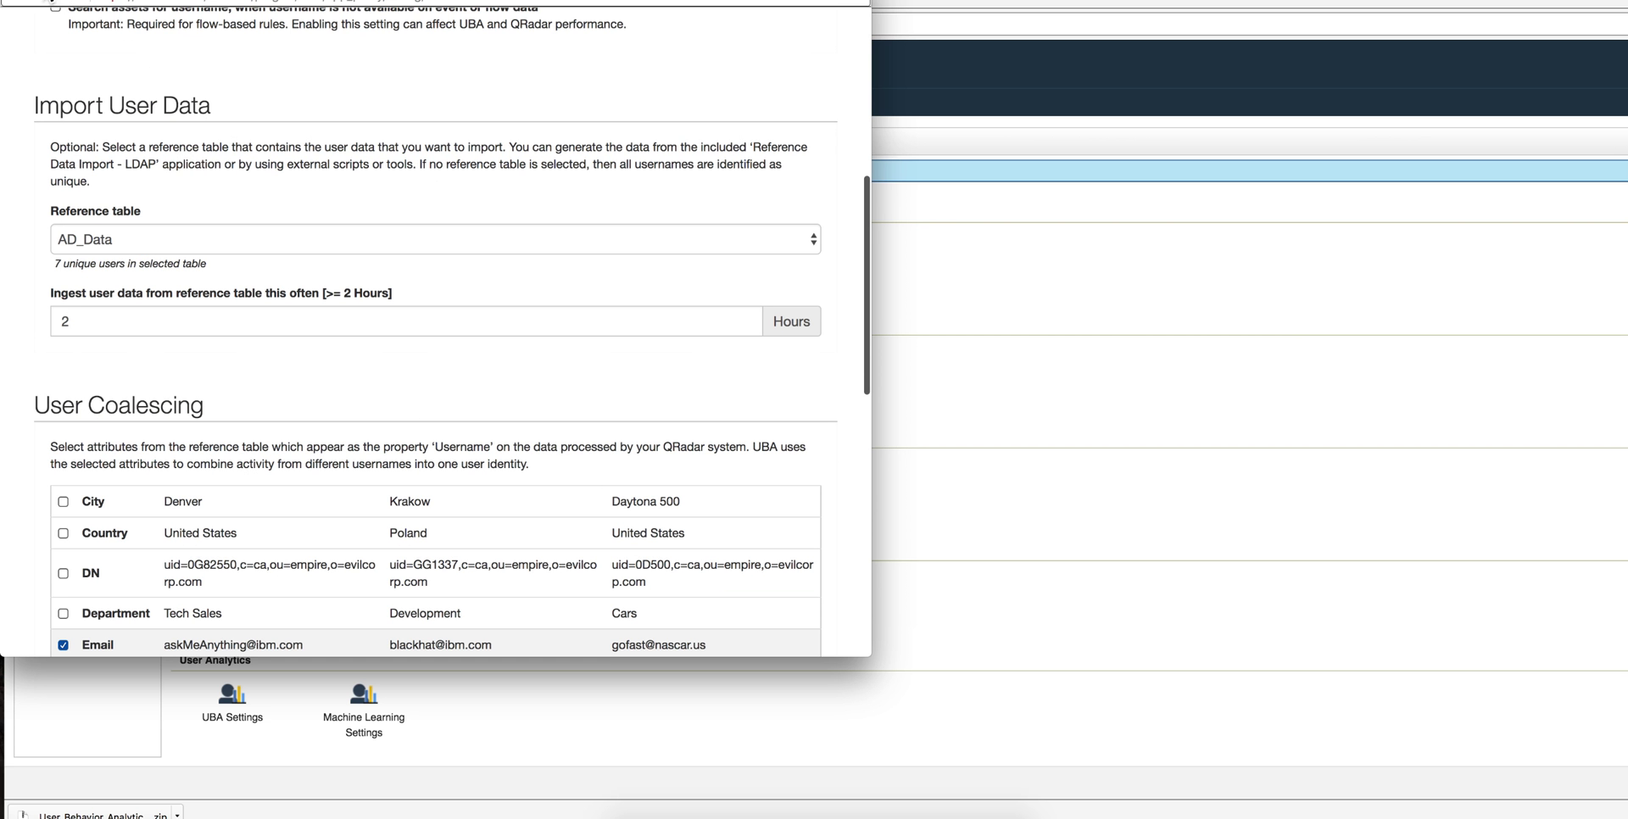
Close the UBA Settings window and go to the User Analytics dashboard's highest-risk users list
click(26, 2)
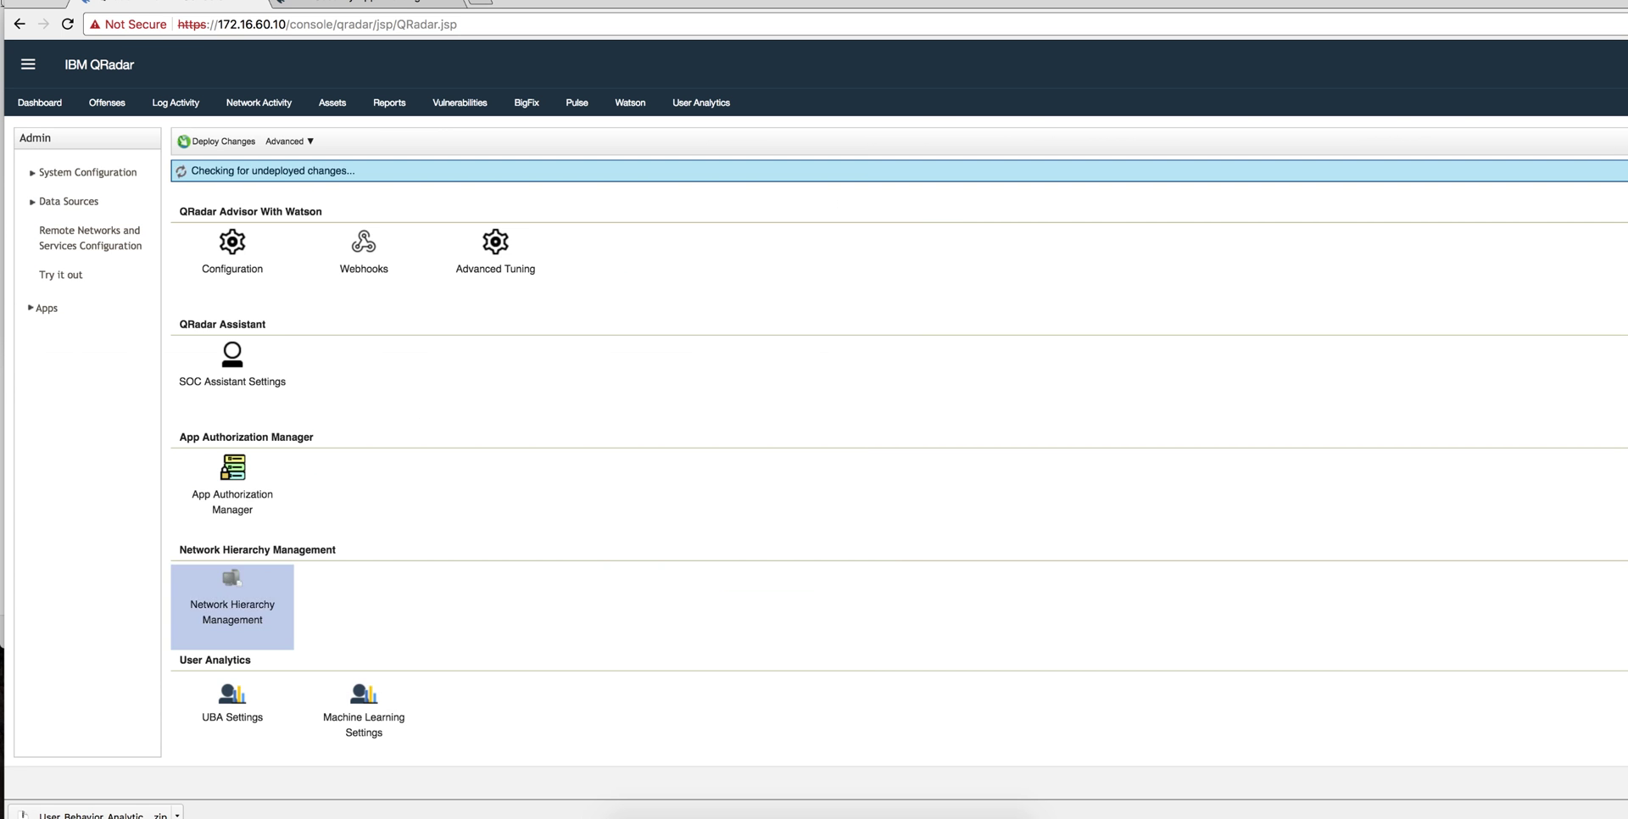
click(726, 105)
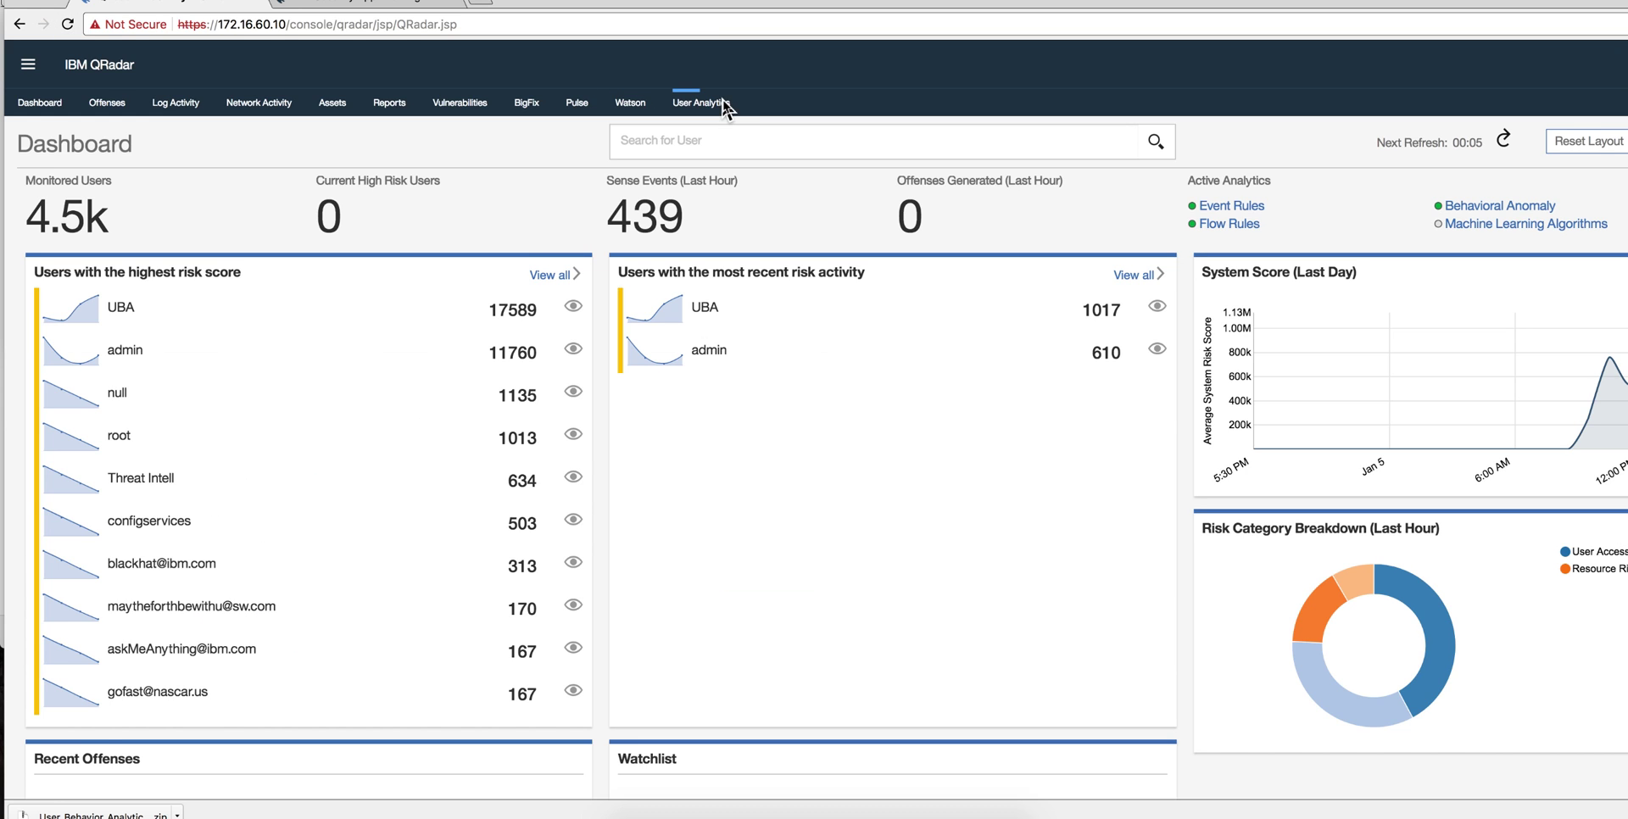
mouse_move(153, 656)
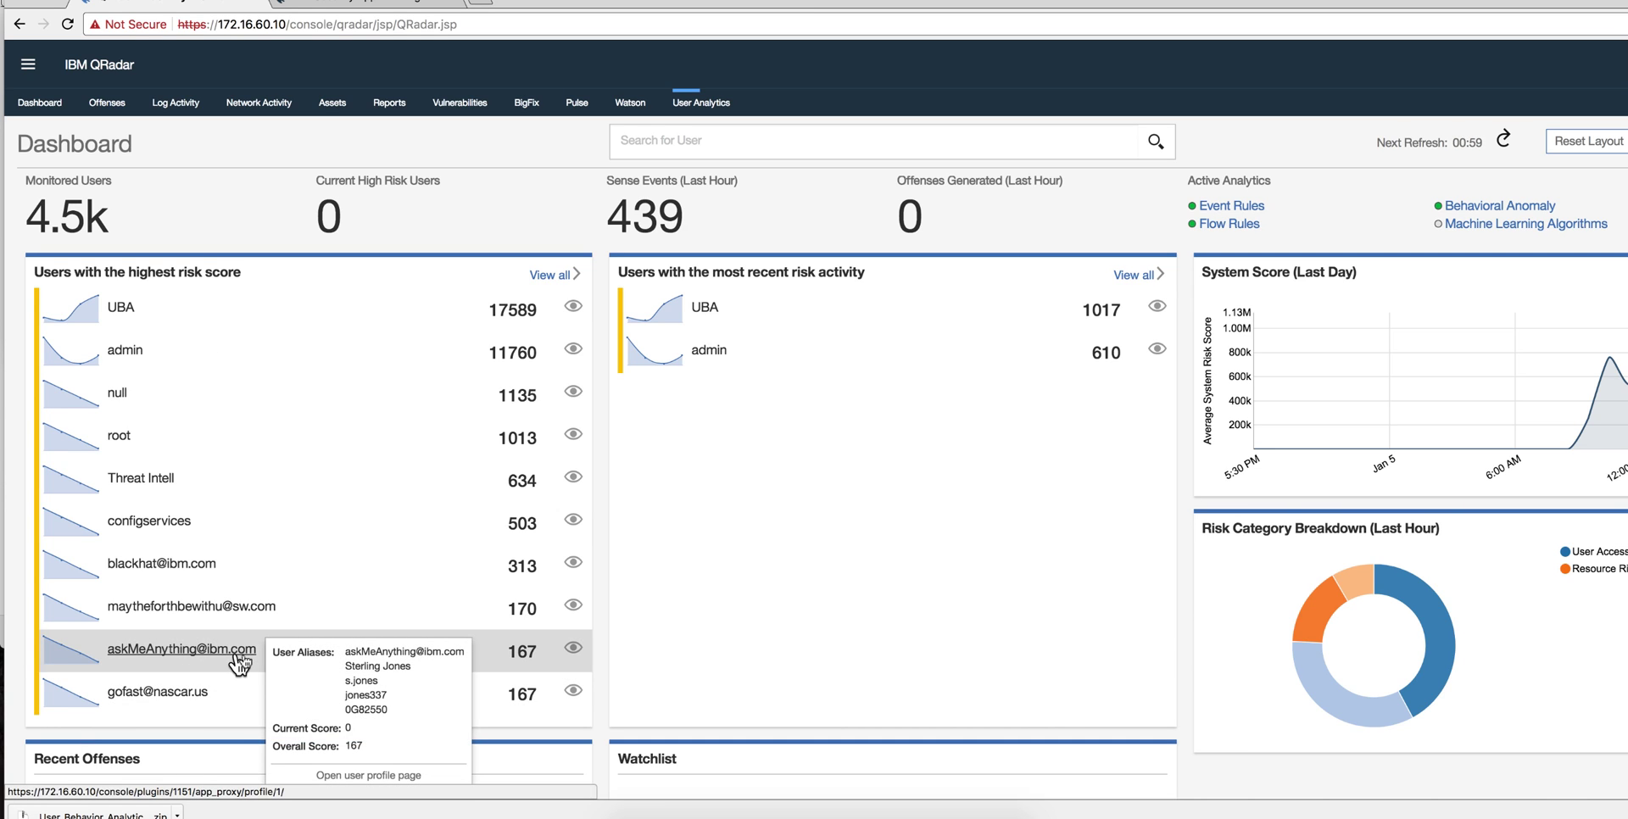
mouse_move(230, 654)
Open the coalesced user's profile and expand the January 5, 2018 risky activities
click(229, 655)
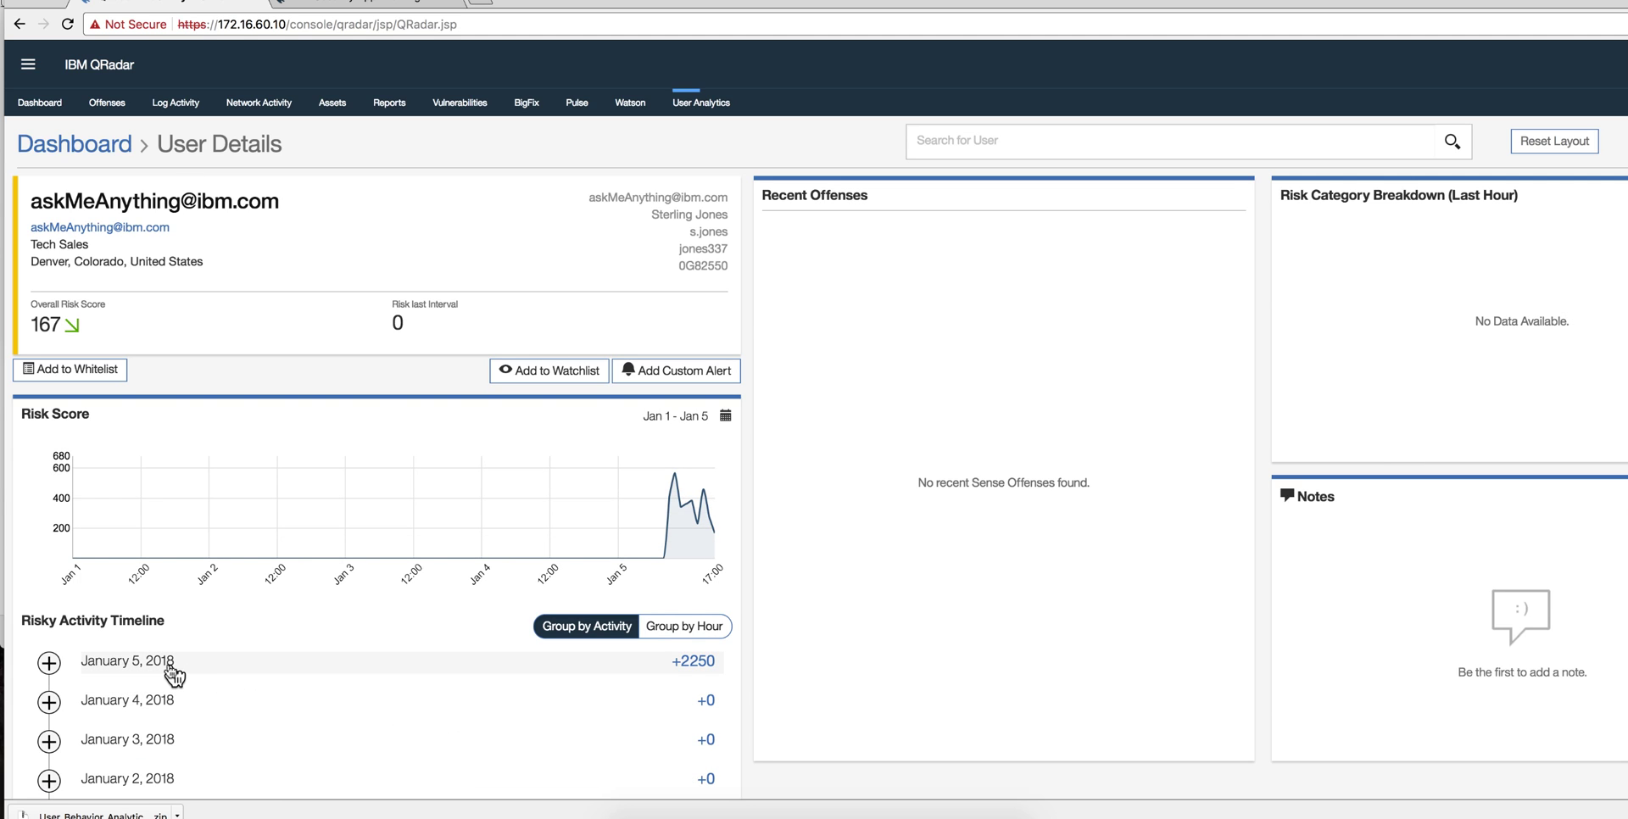
click(159, 671)
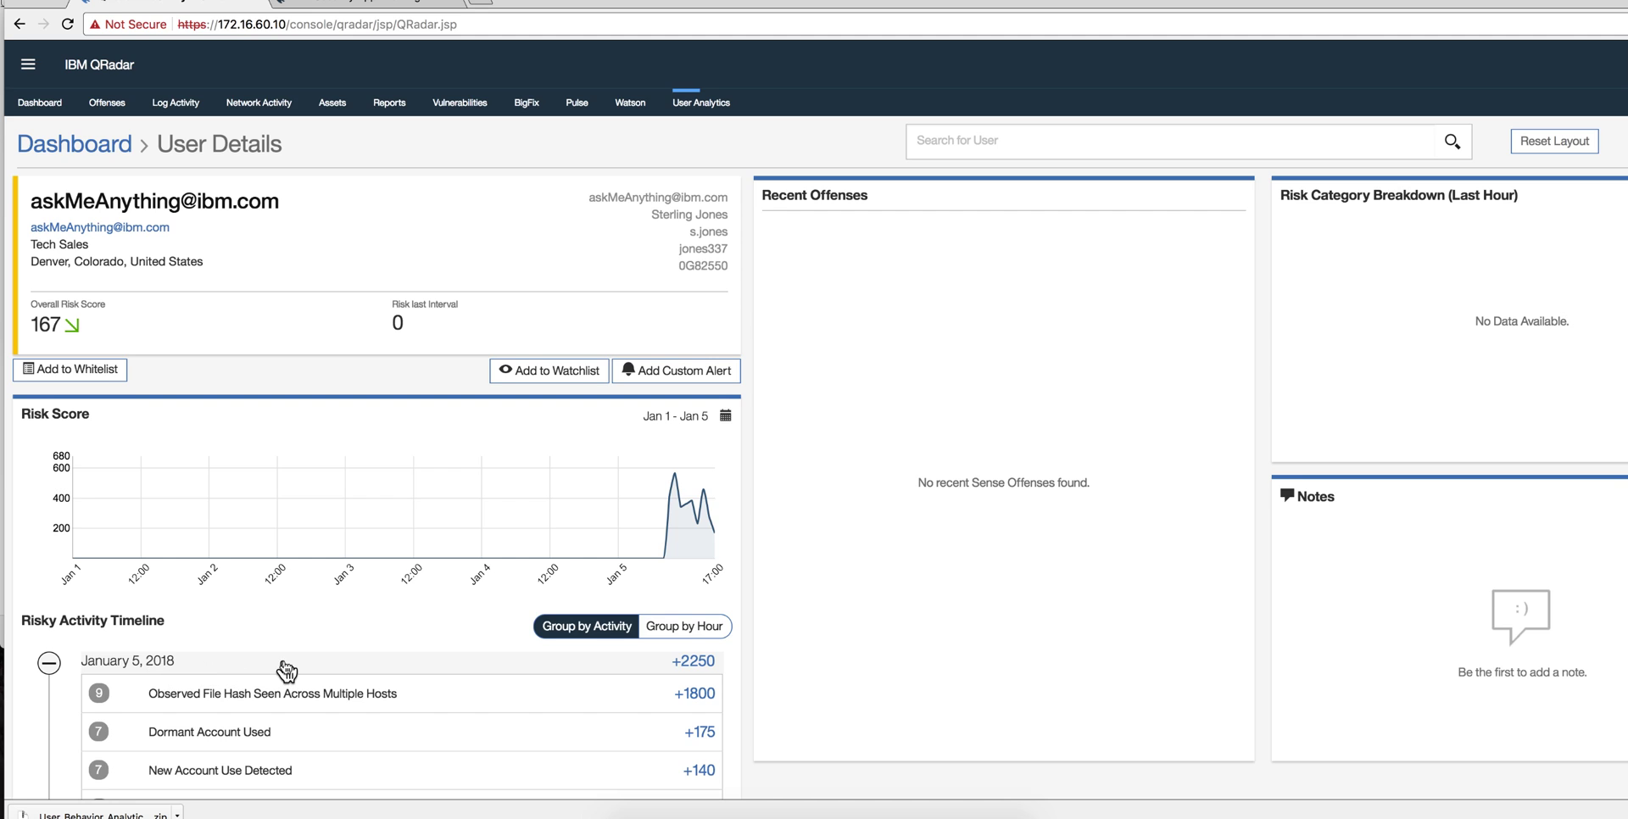
scroll(286, 671, down, 2)
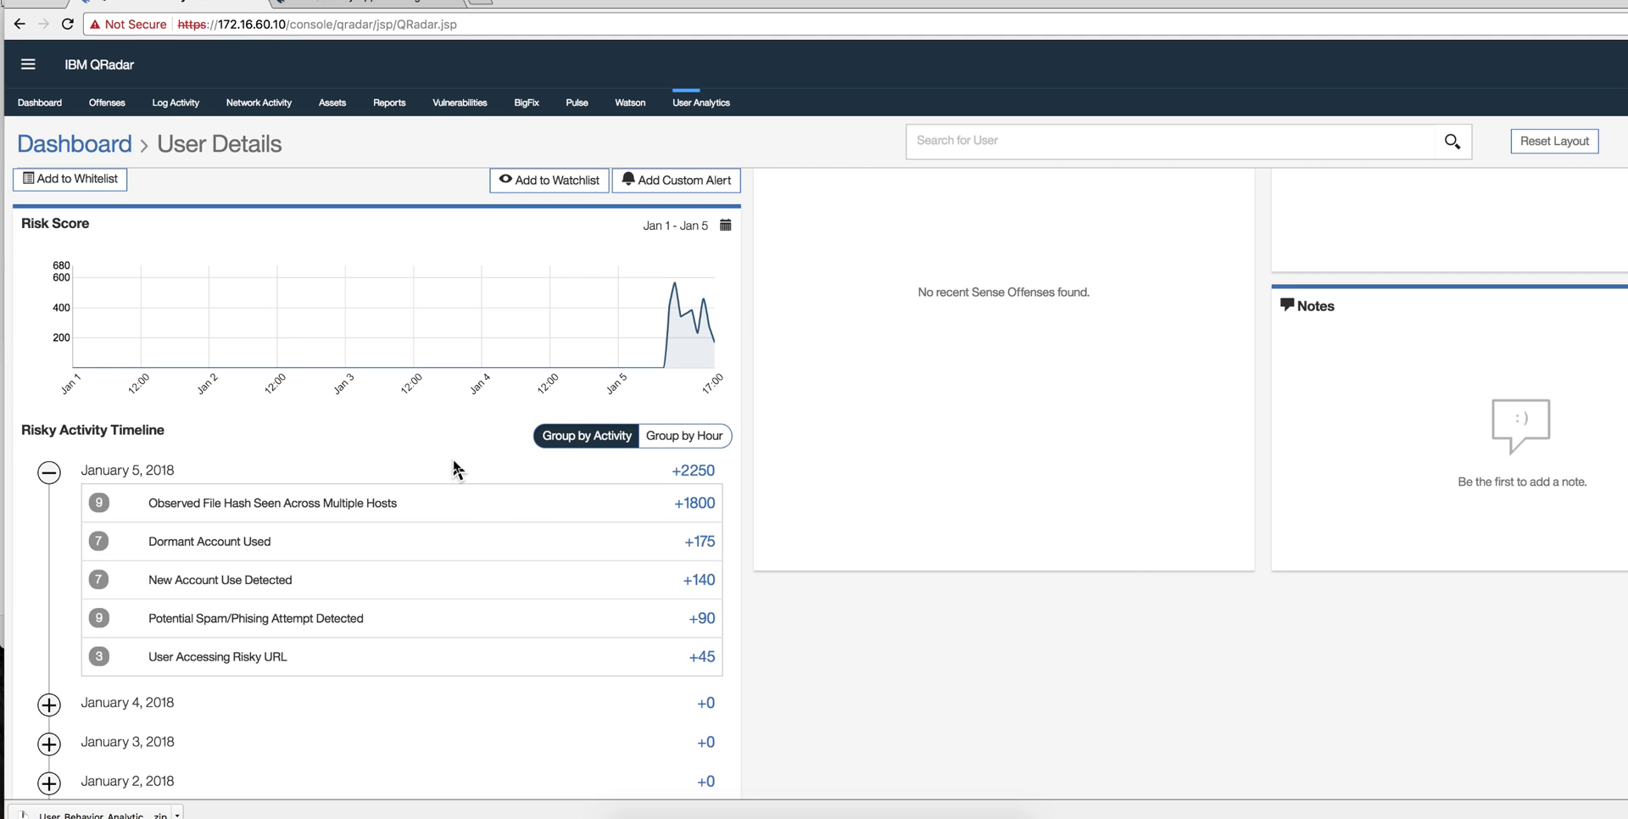
scroll(454, 469, up, 2)
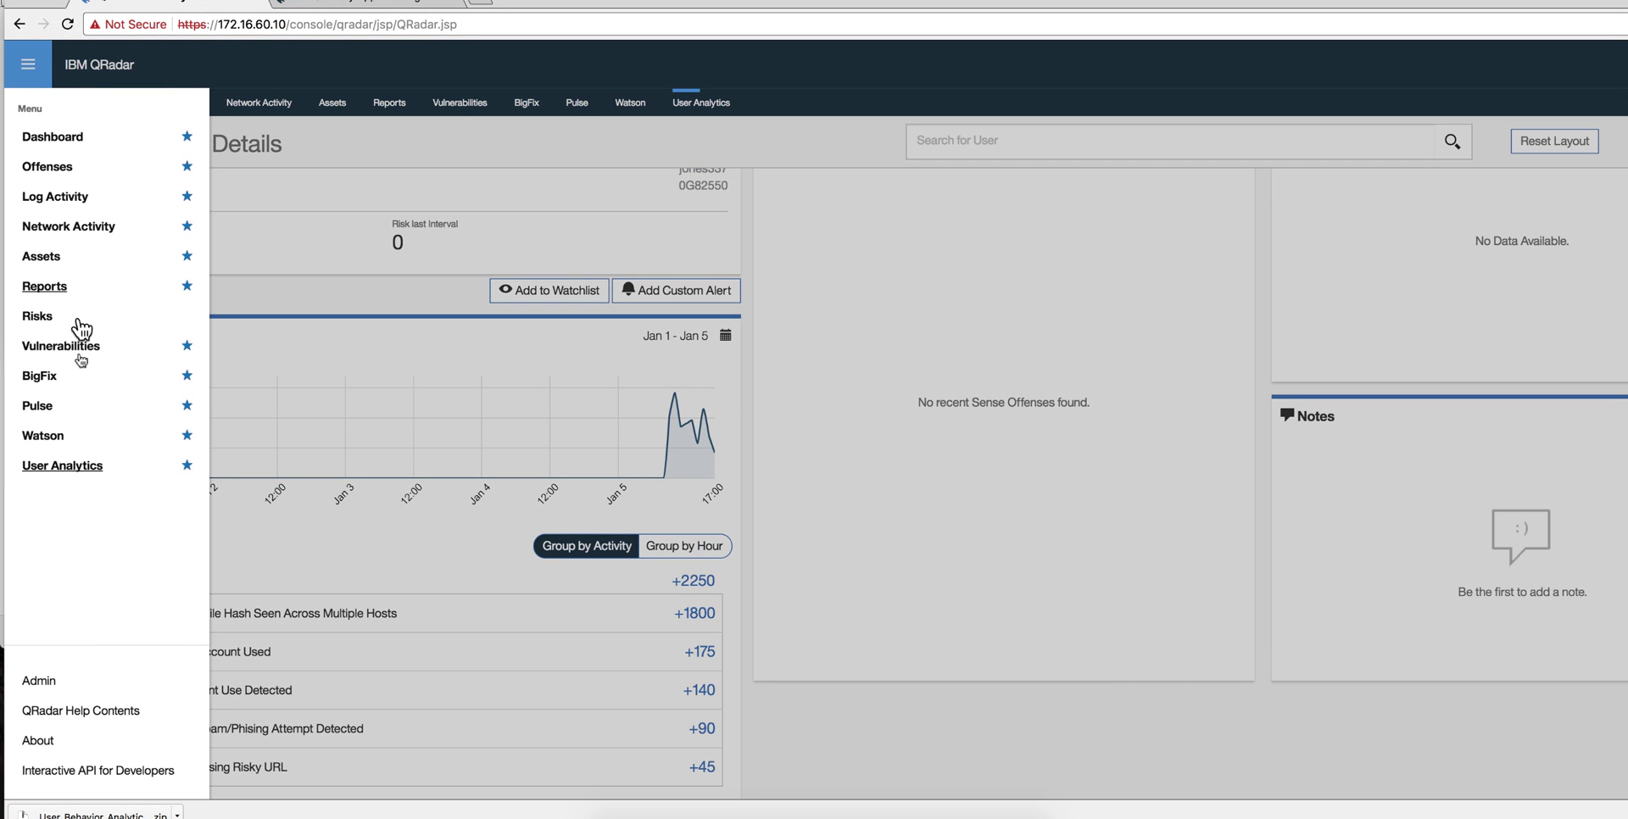
click(39, 683)
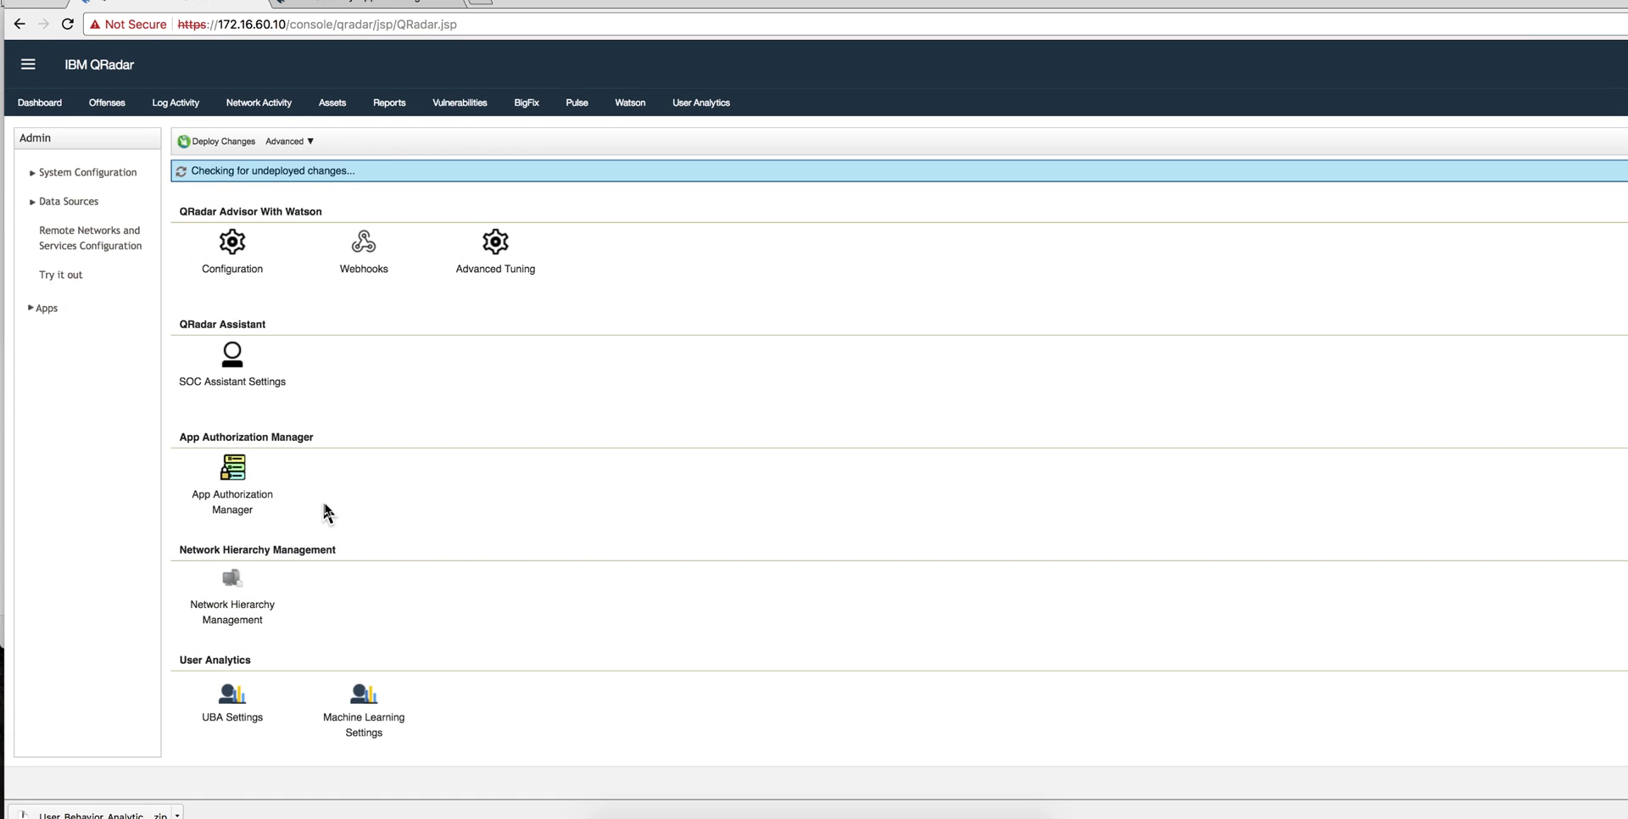
click(261, 693)
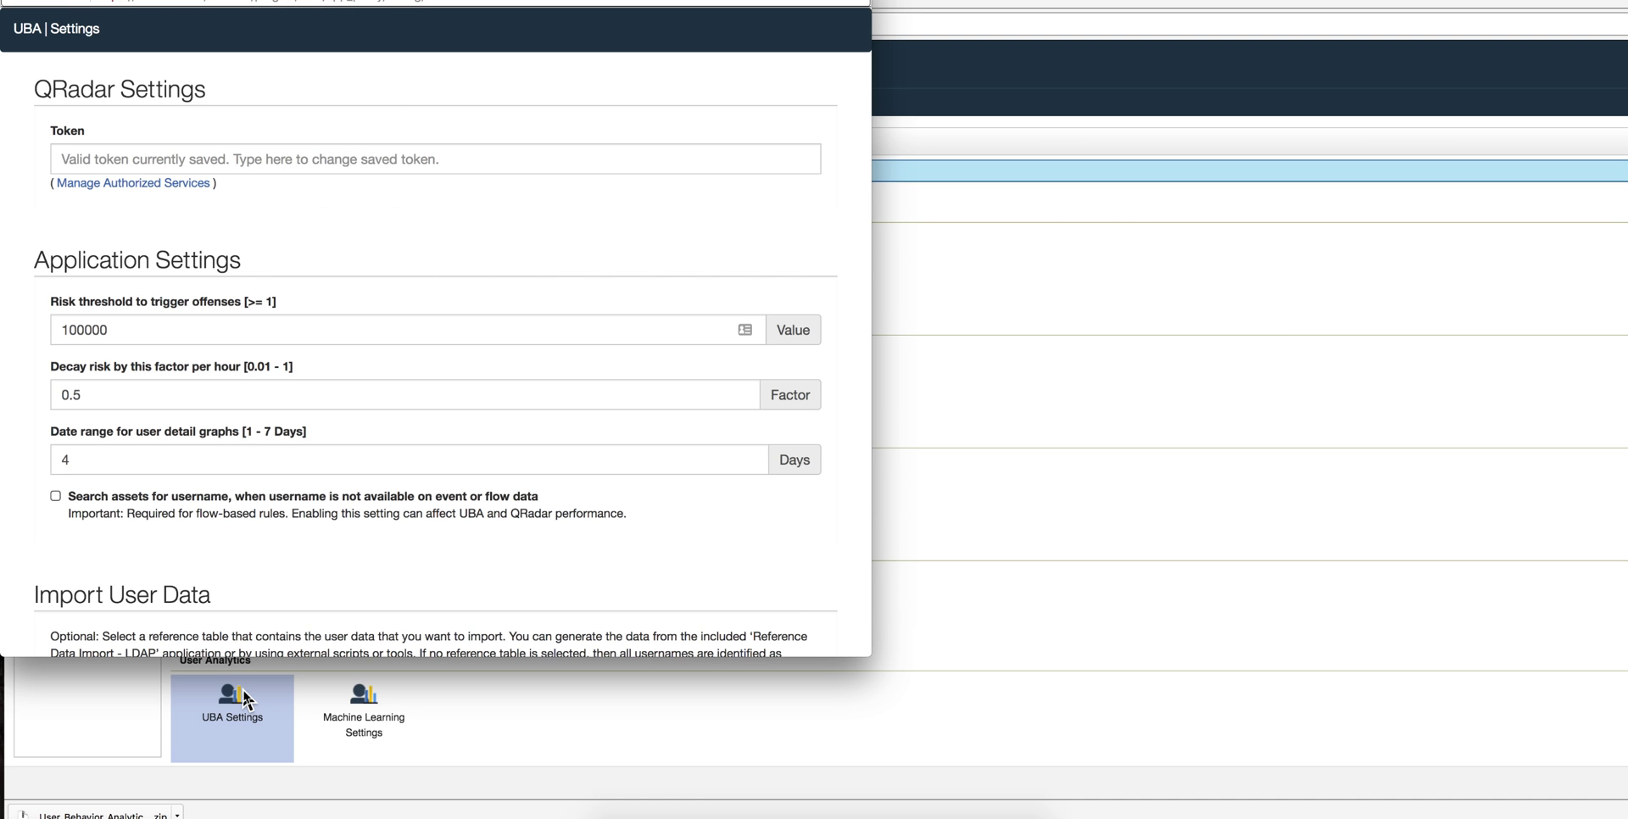
scroll(340, 409, down, 10)
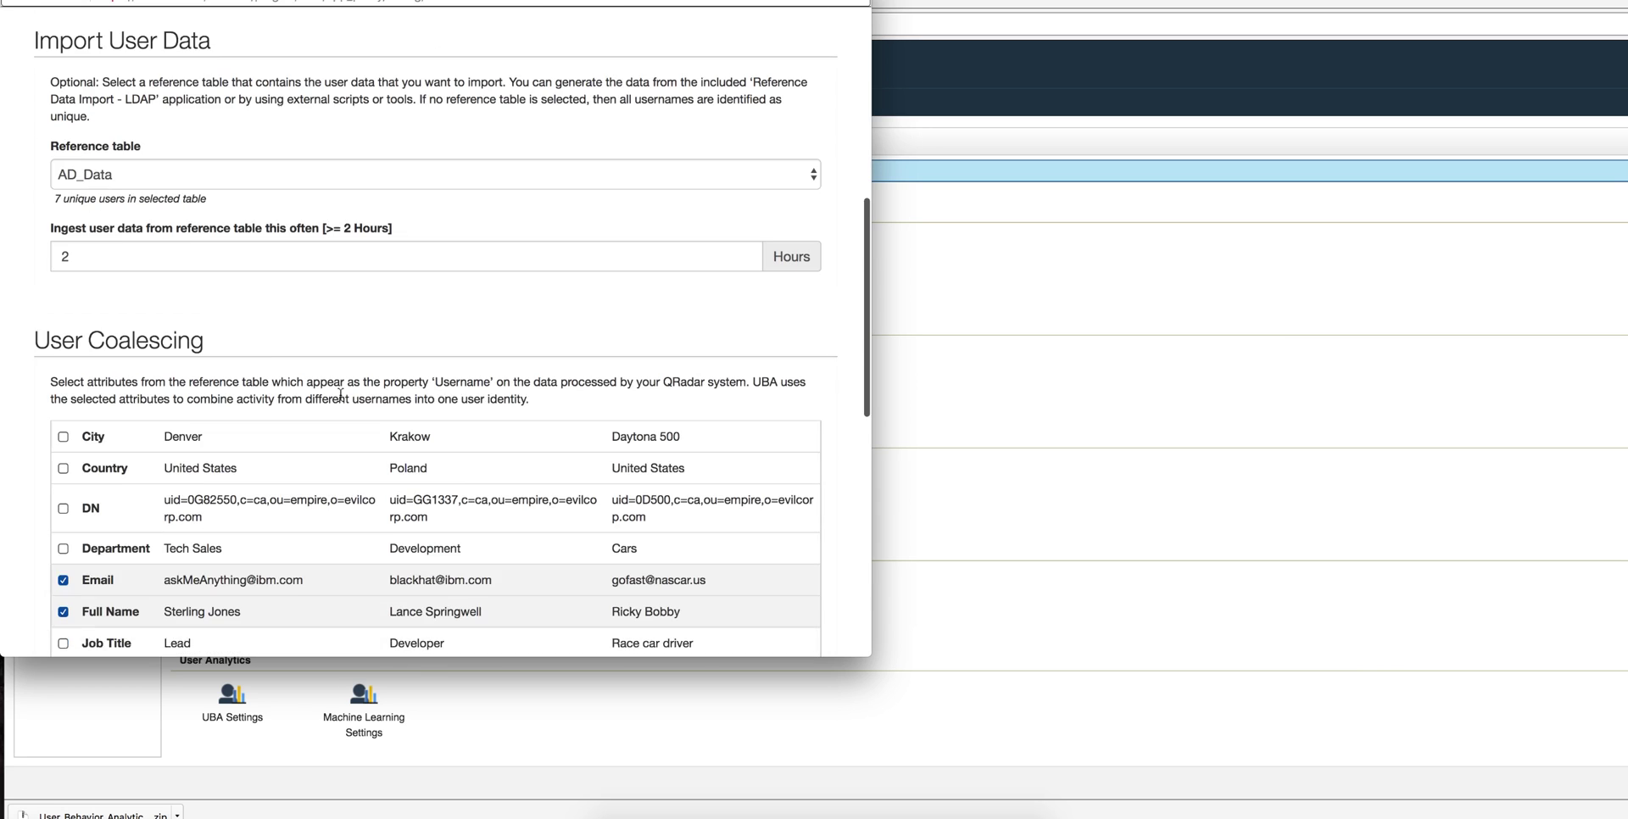
scroll(343, 403, up, 2)
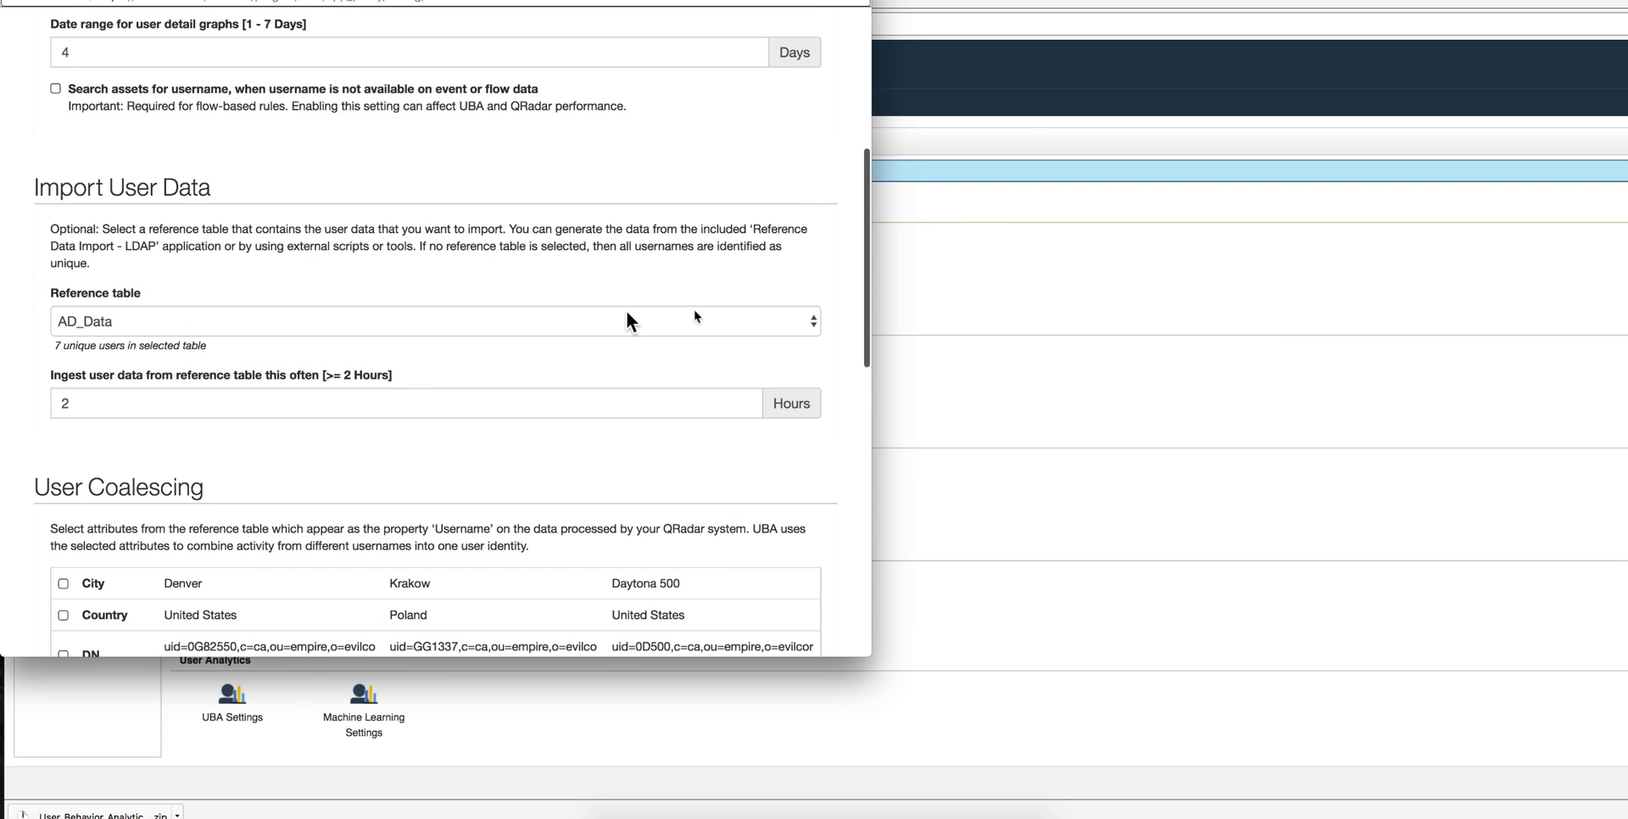
click(812, 333)
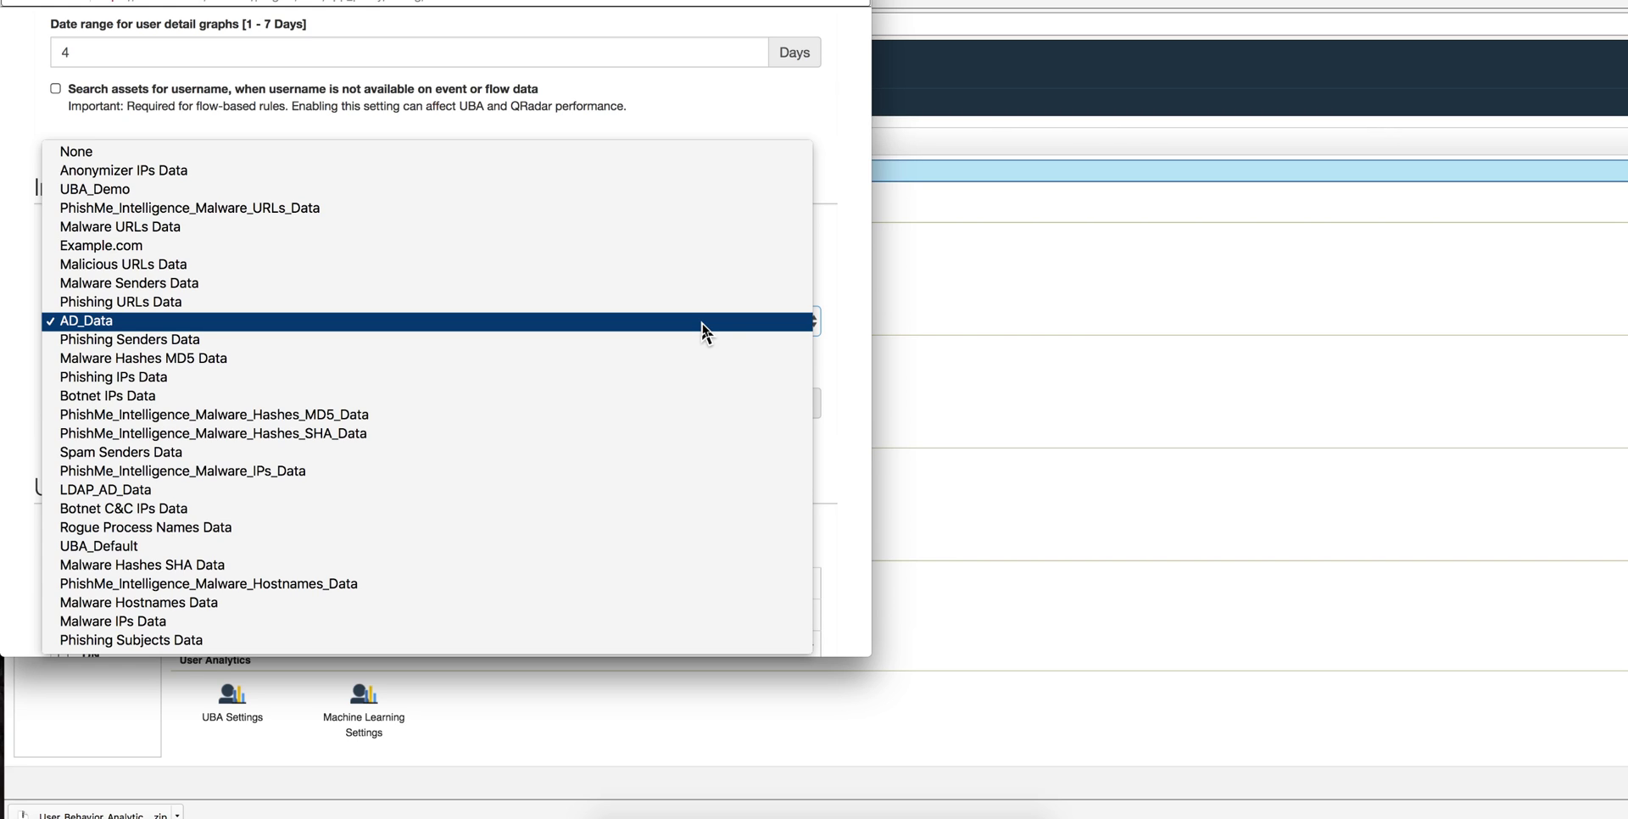
click(355, 321)
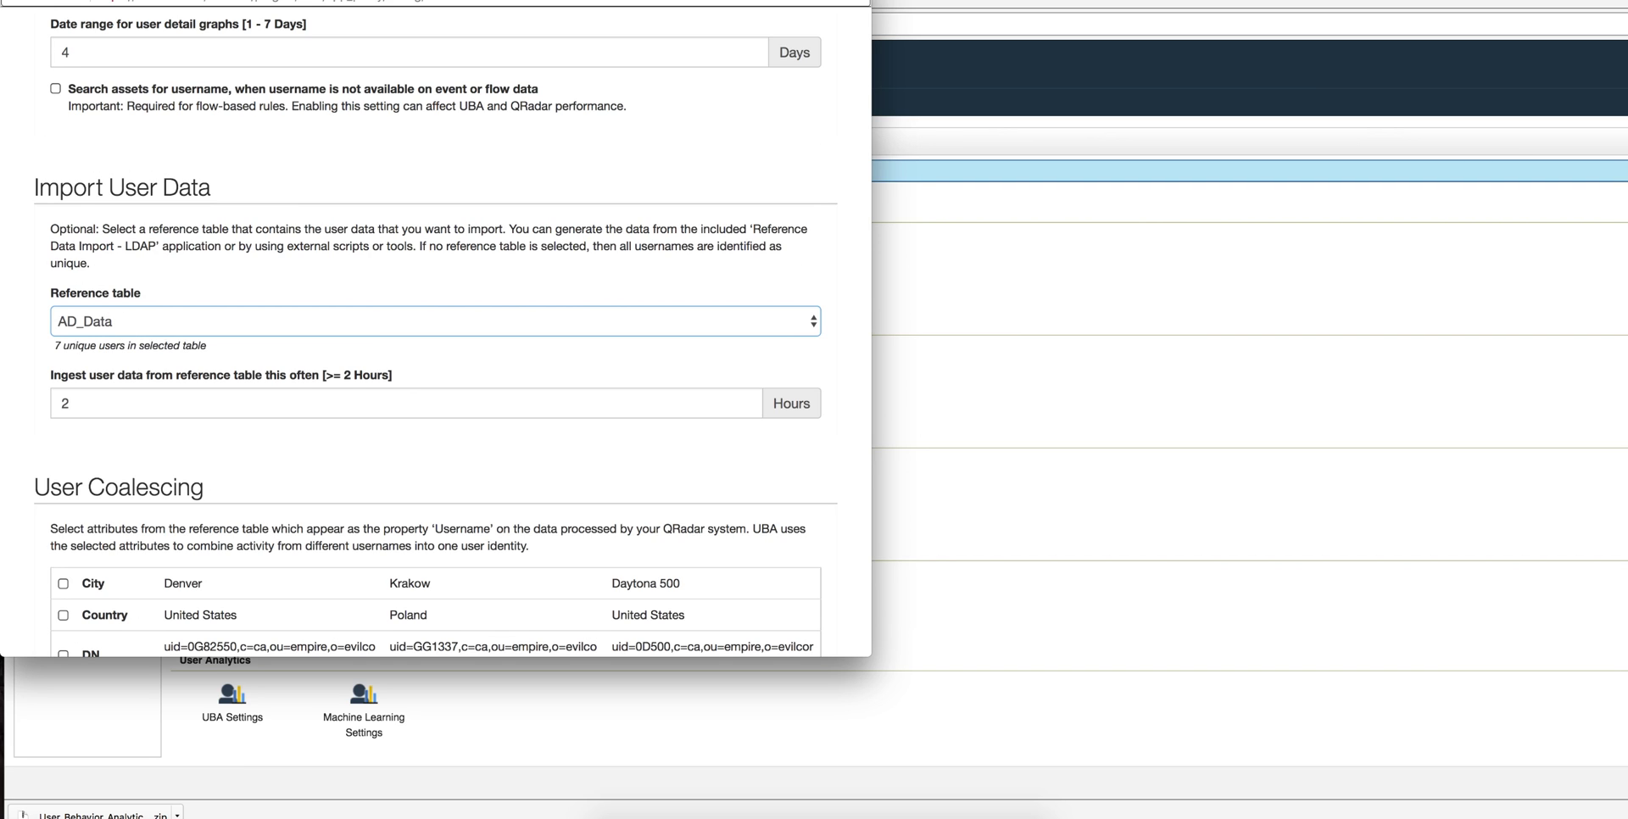
key(super+w)
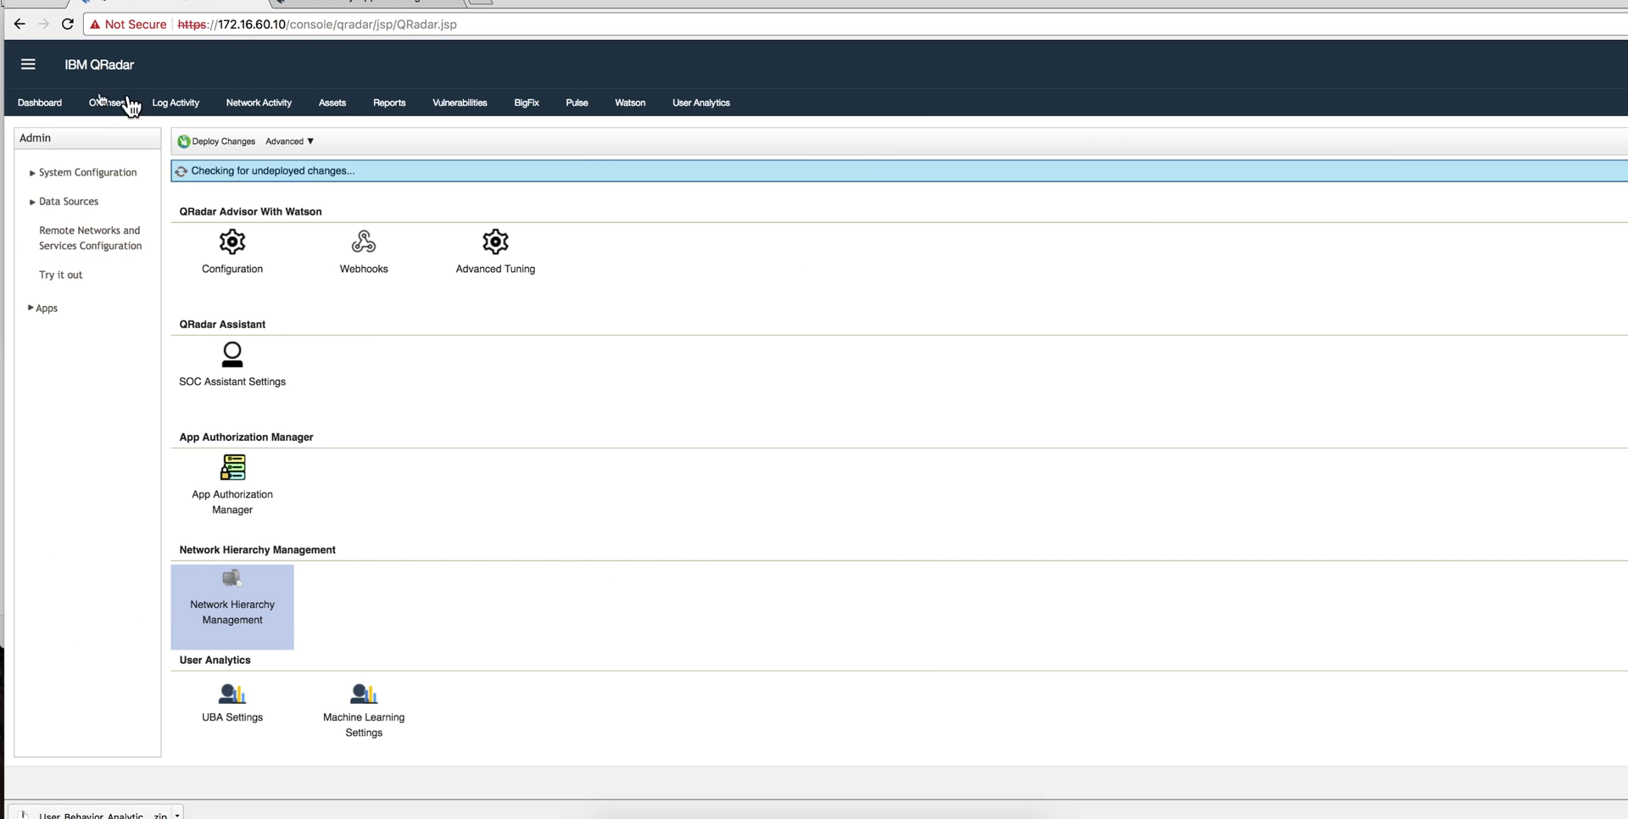
Open the API documentation and expand the 9.0 reference_data endpoints
click(28, 65)
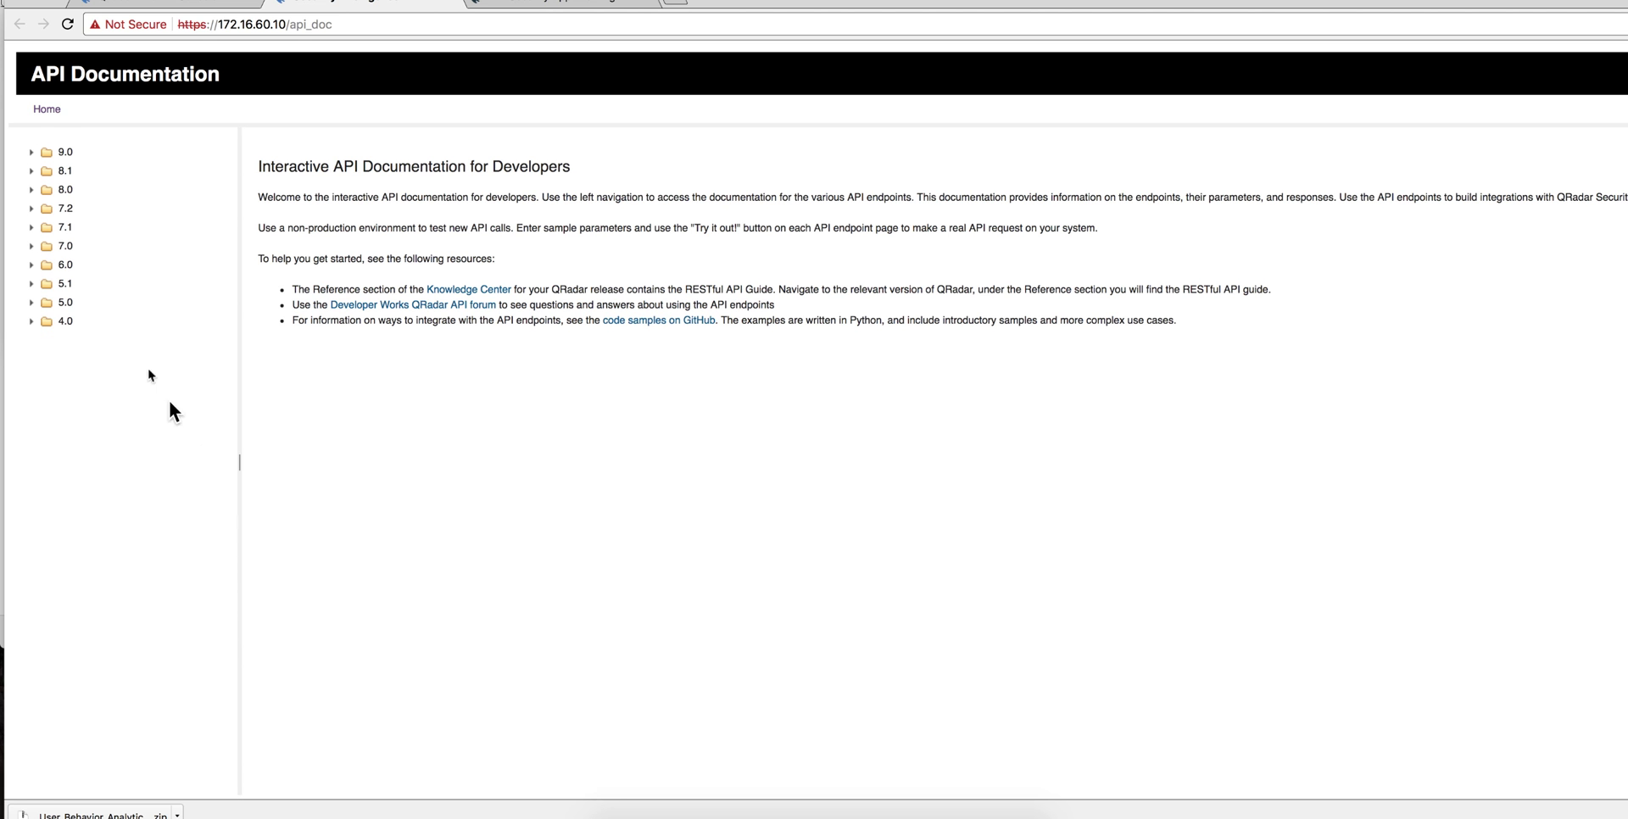
click(31, 152)
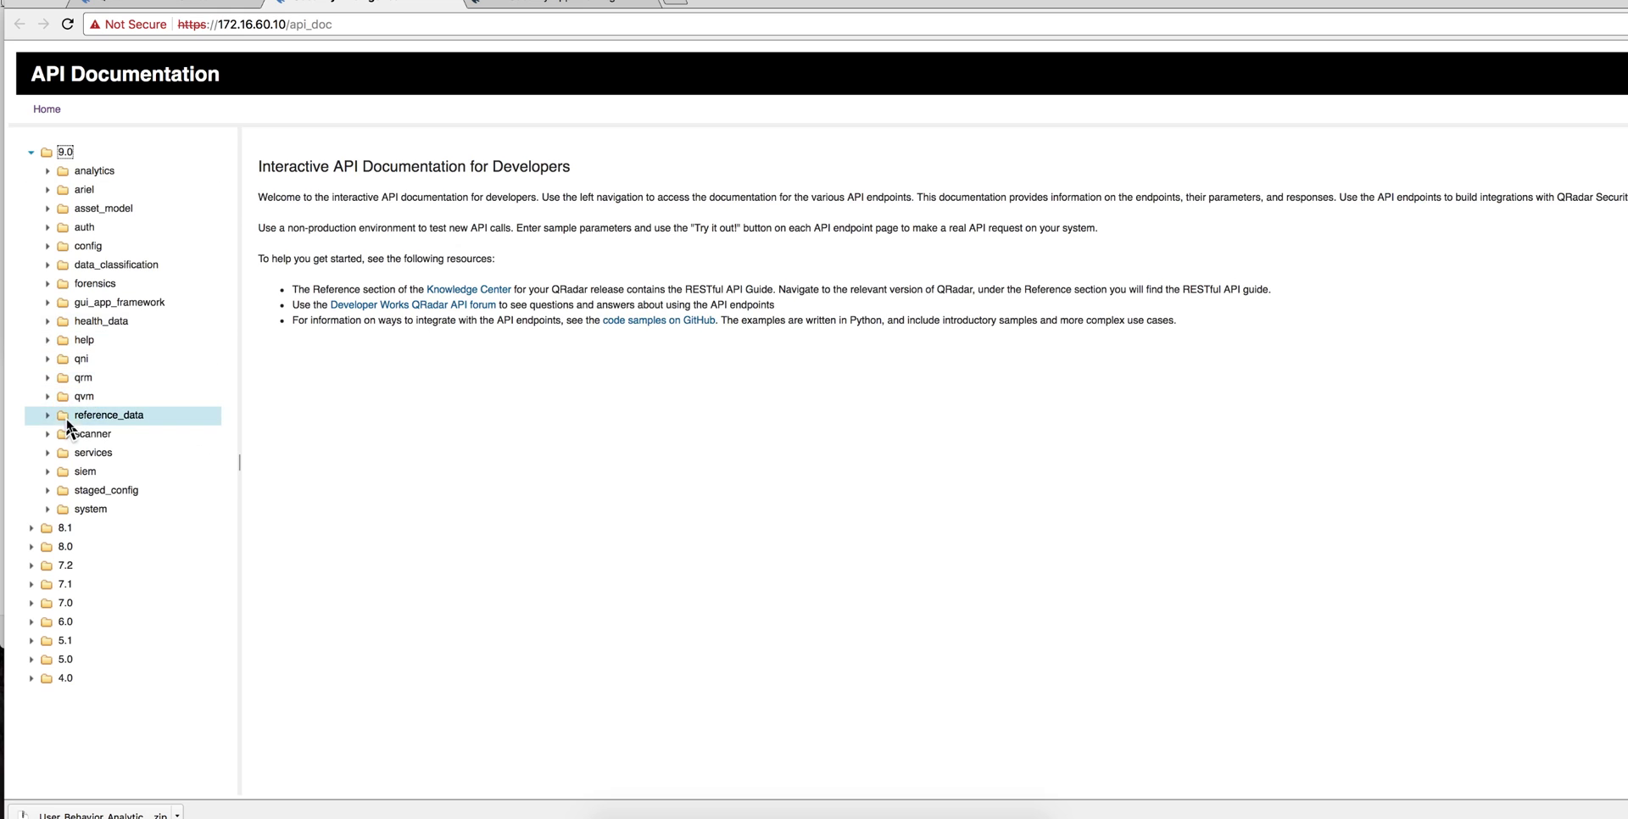
click(48, 417)
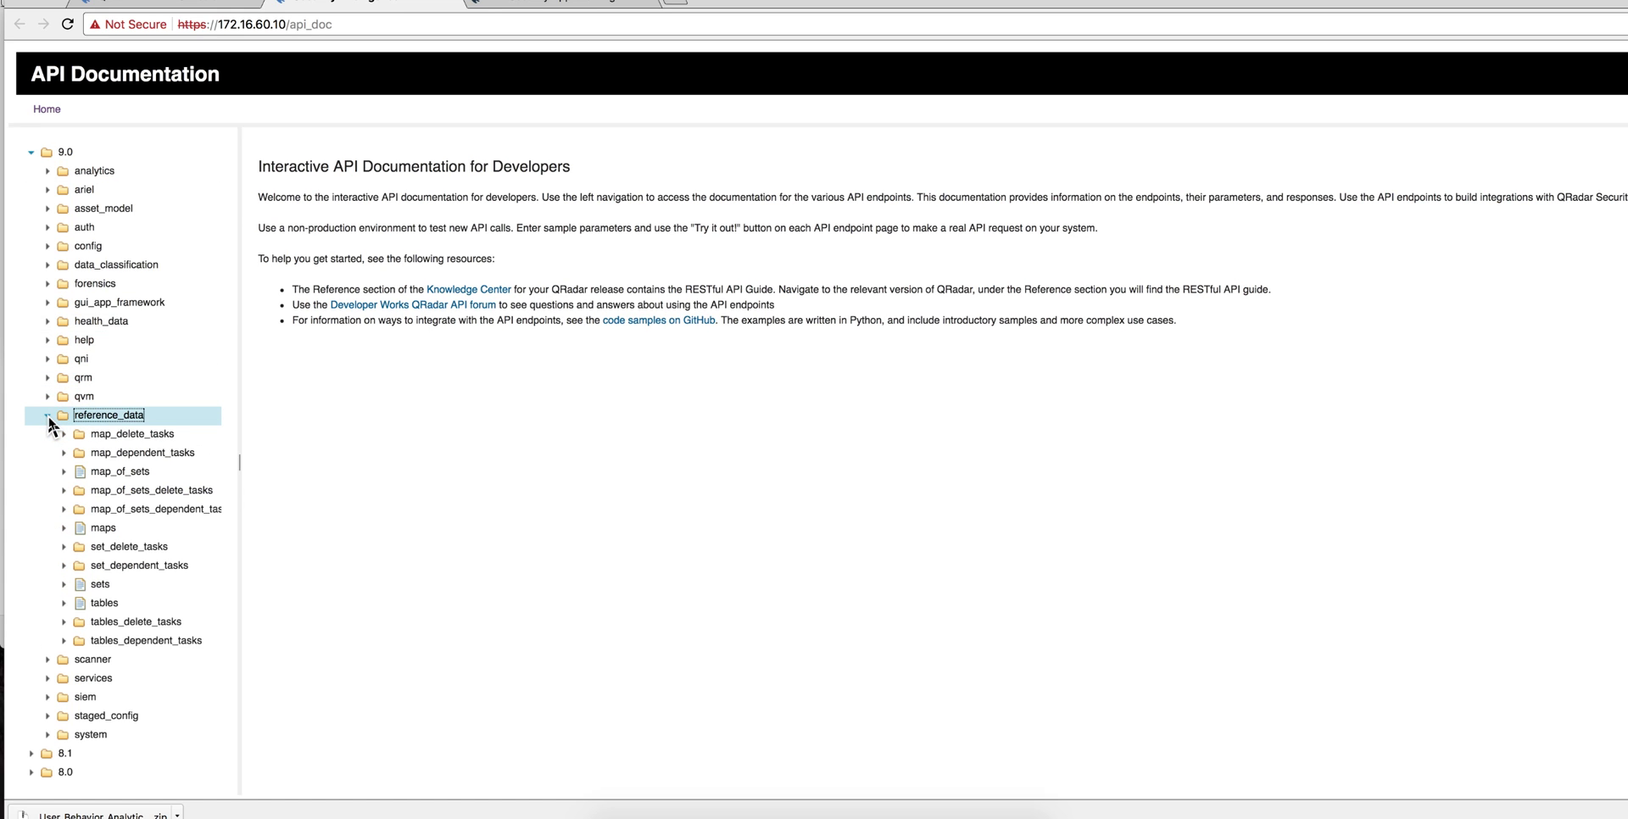
POST to reference_data/tables with element_type ALN and name AD1_Data
click(100, 606)
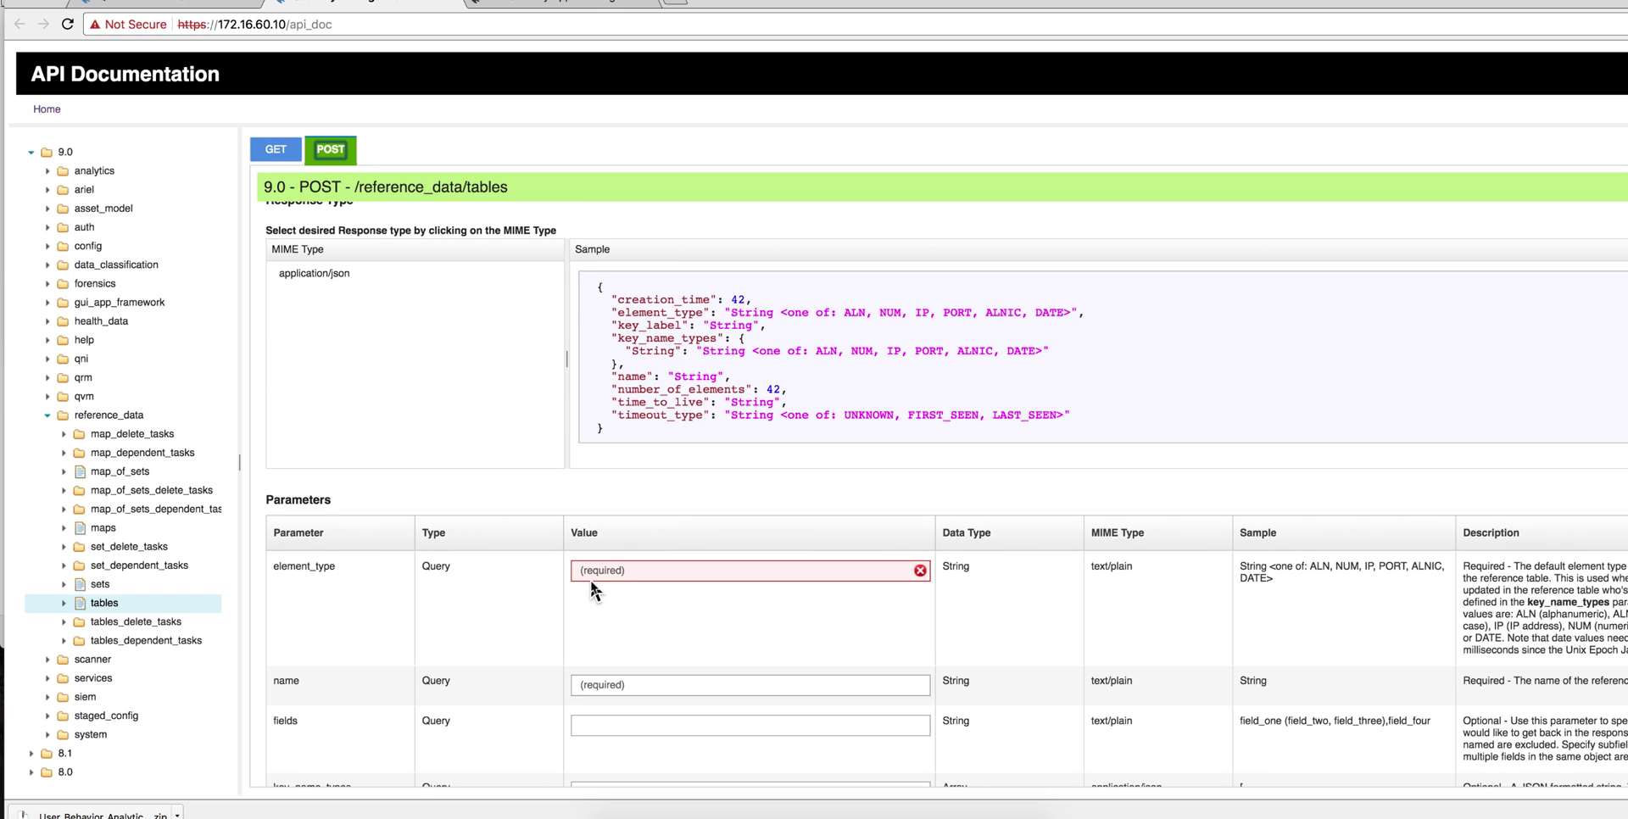
click(594, 568)
text(ALN)
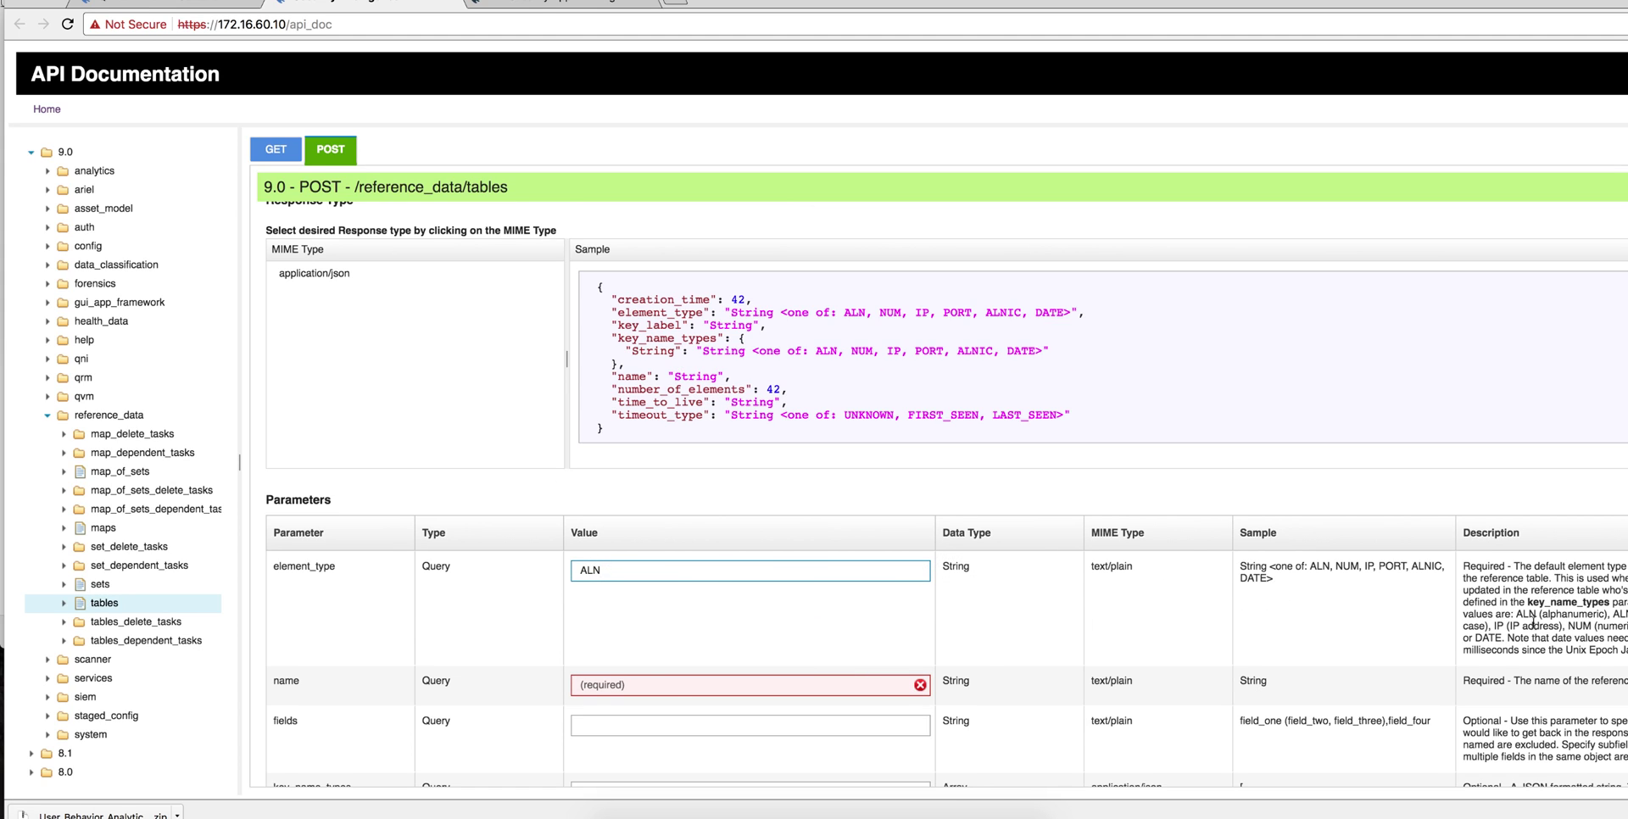
click(597, 686)
text(AD1)
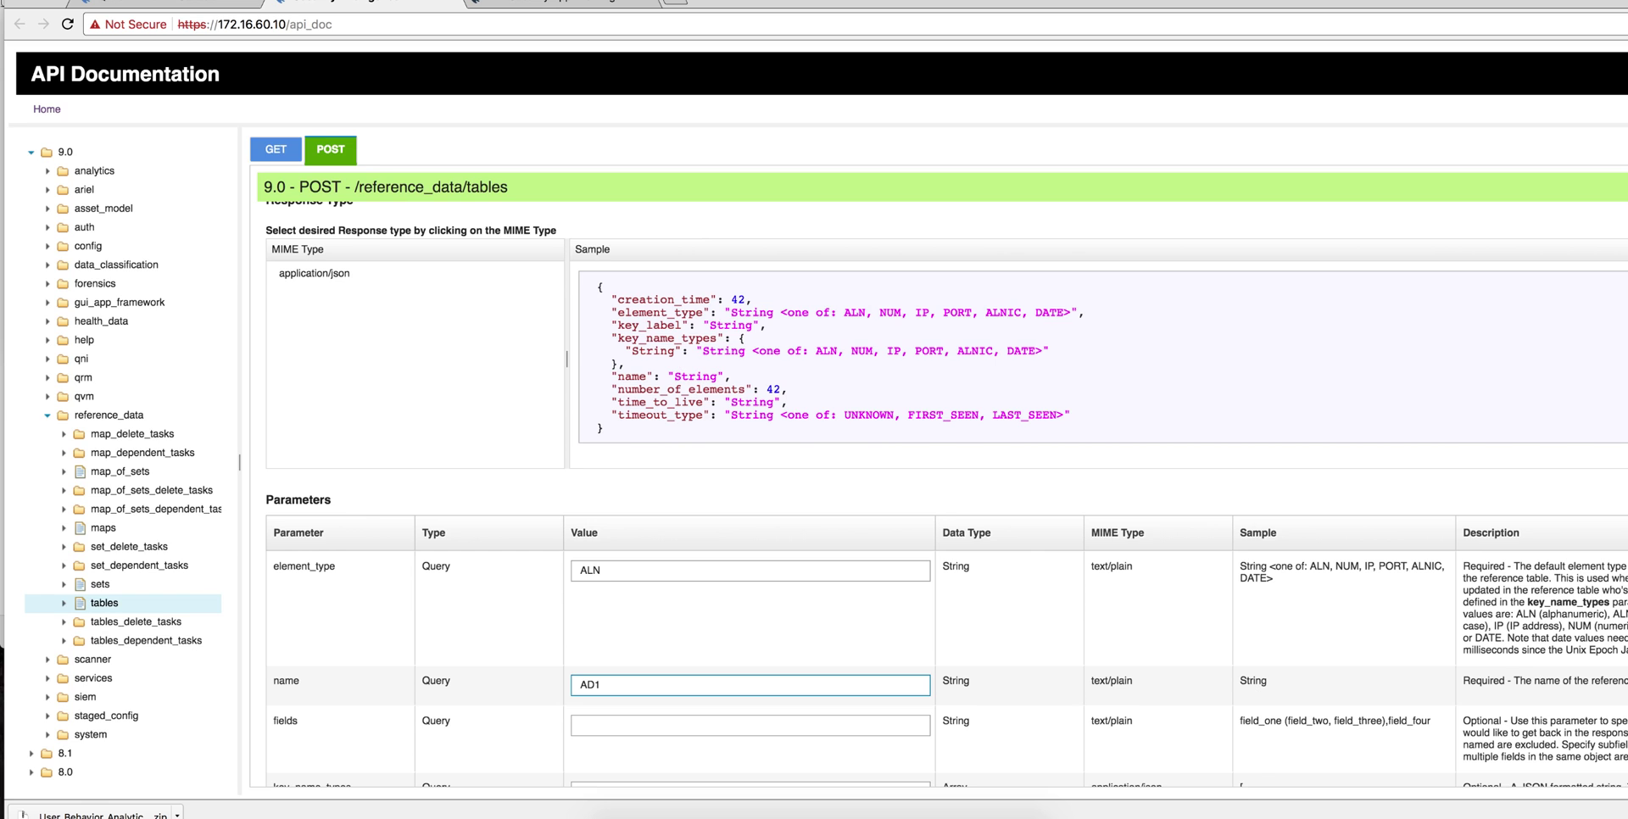
text(_Data)
scroll(781, 649, down, 5)
scroll(781, 650, down, 5)
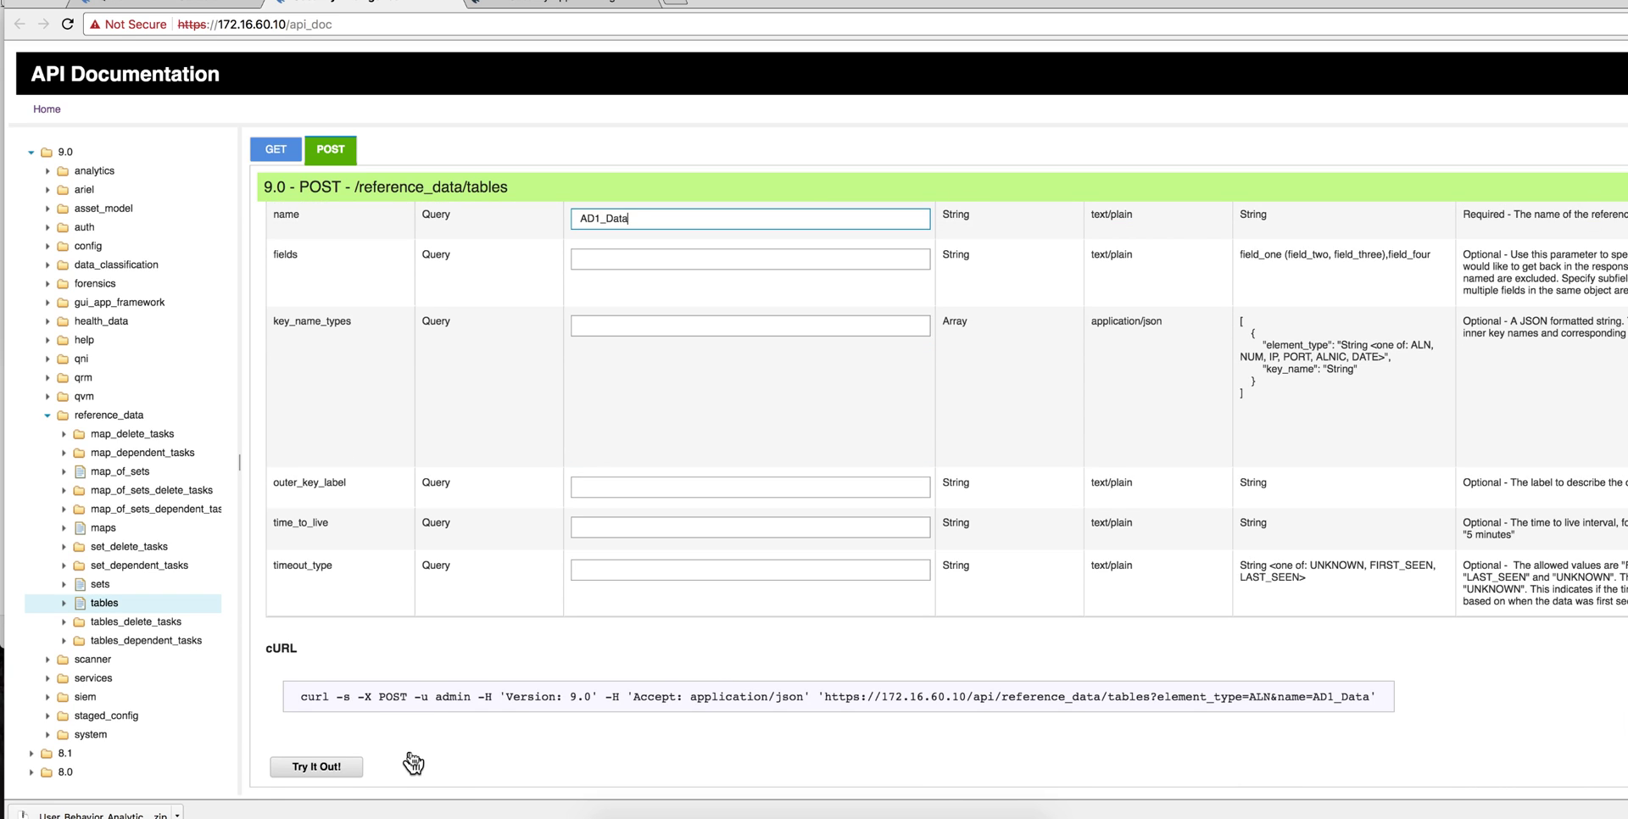
click(348, 768)
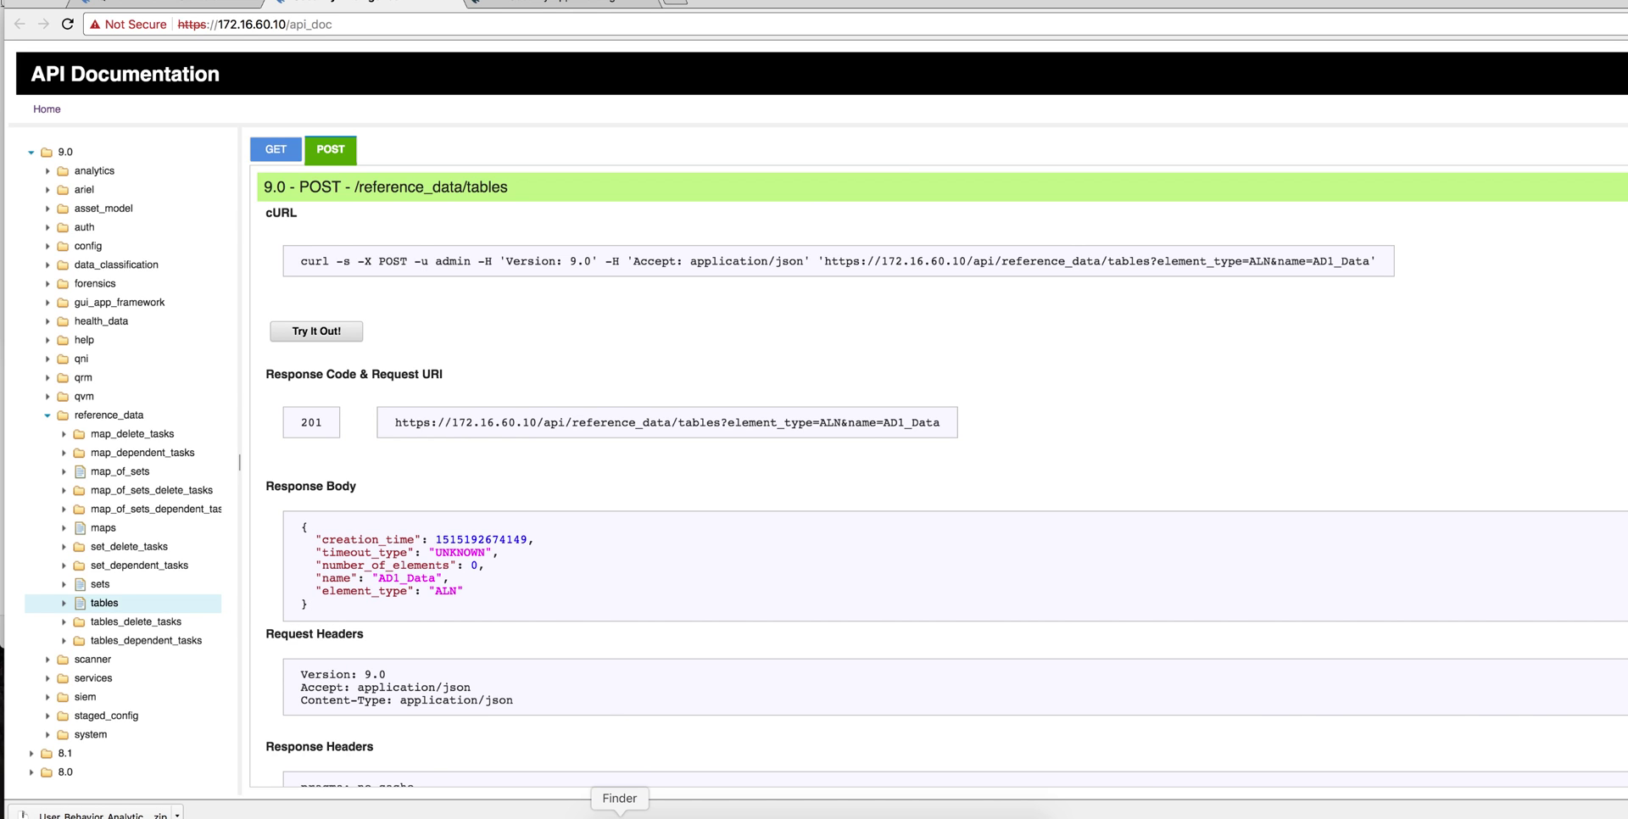
Open Reference Table.txt in TextWrangler and inspect the user records
click(620, 815)
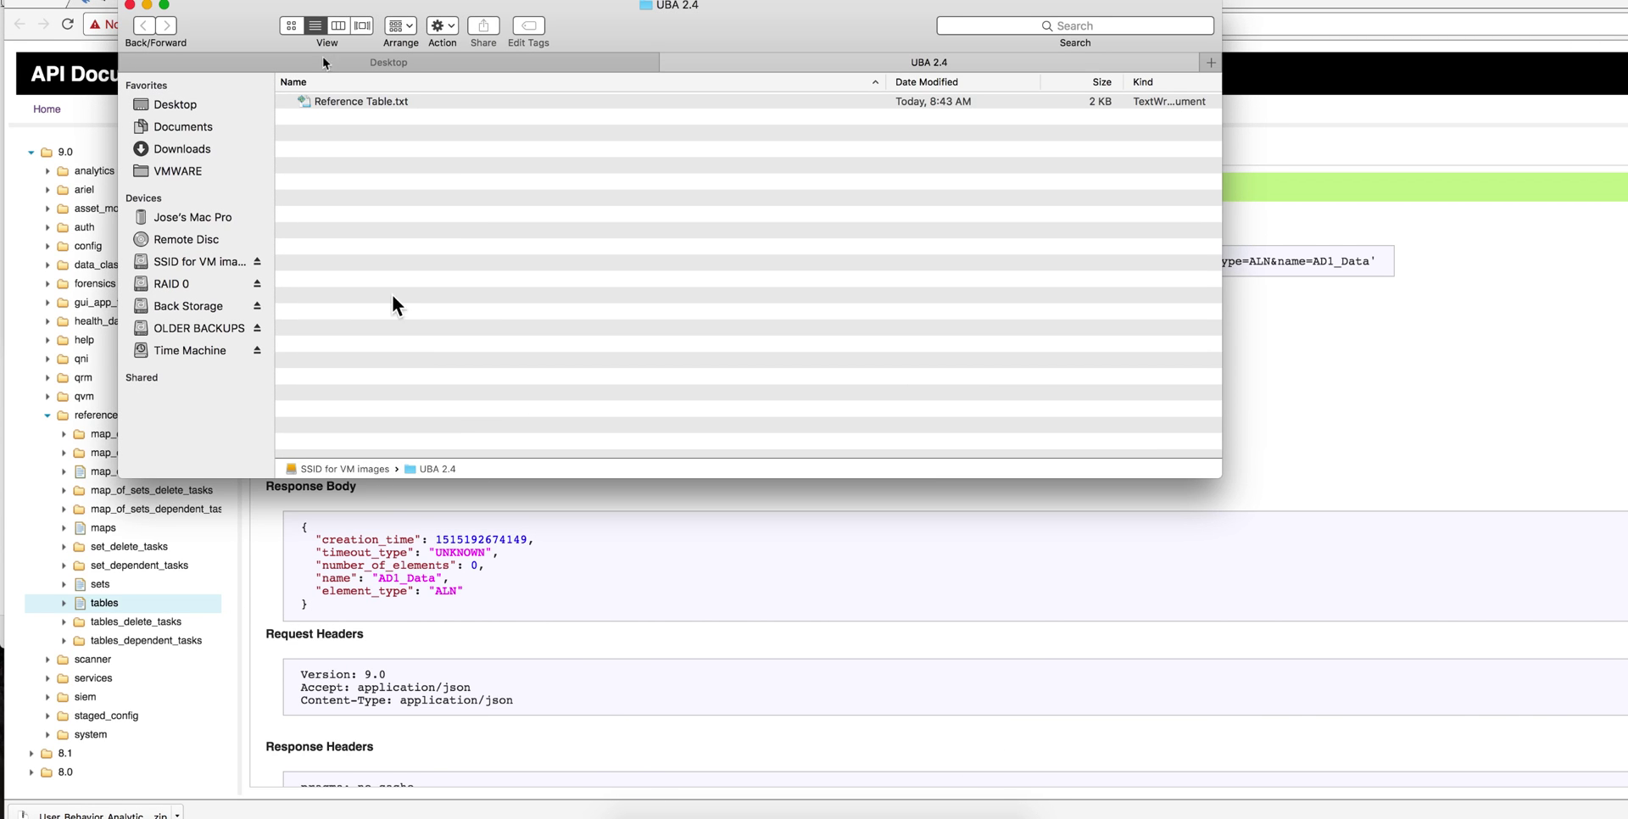
double_click(327, 102)
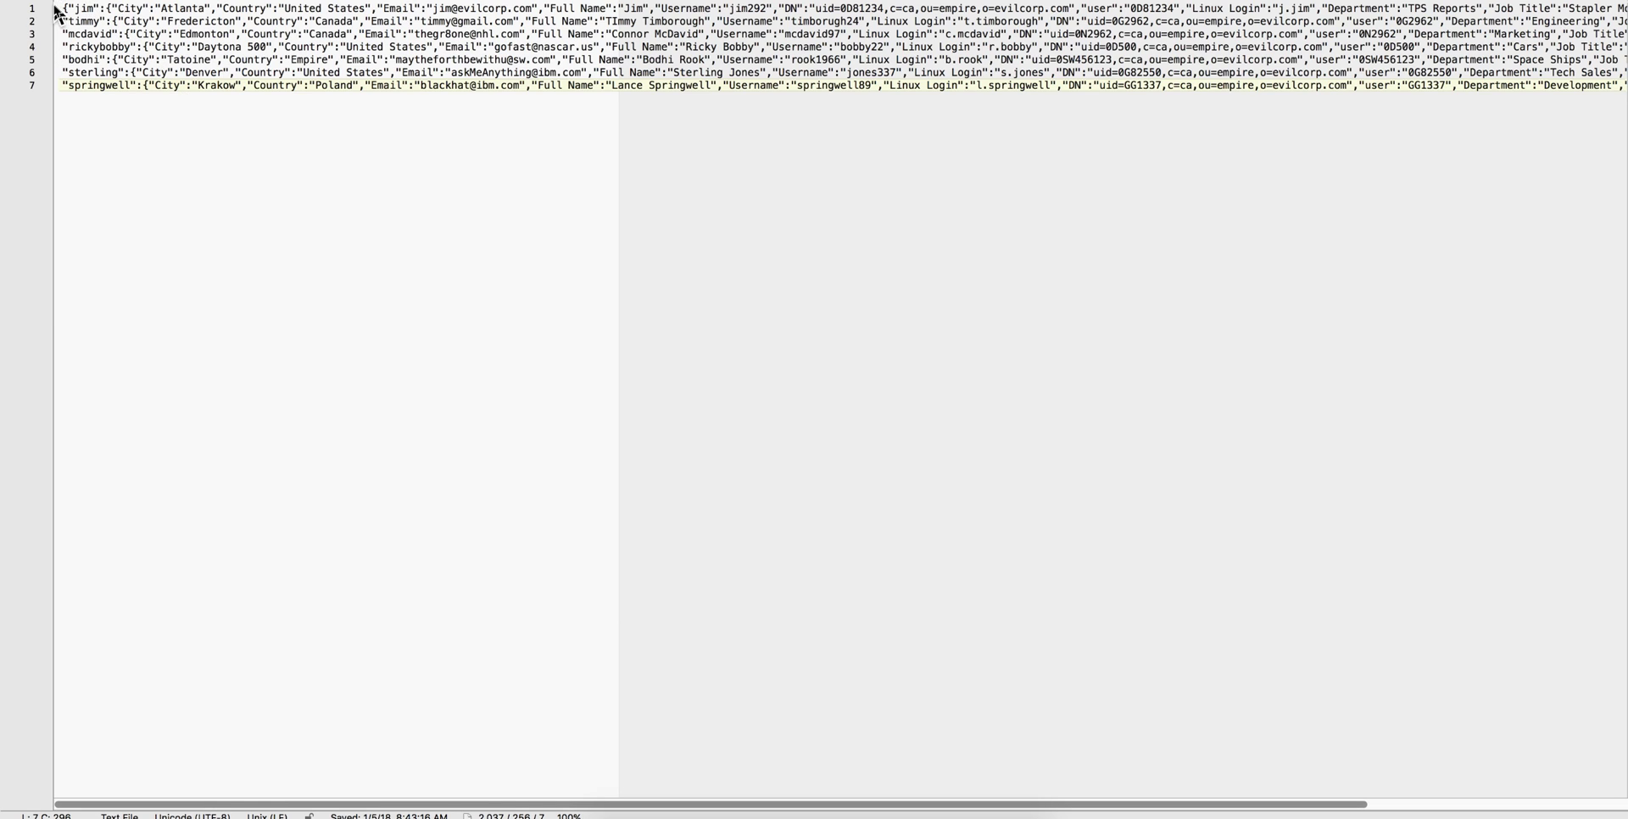
click(75, 73)
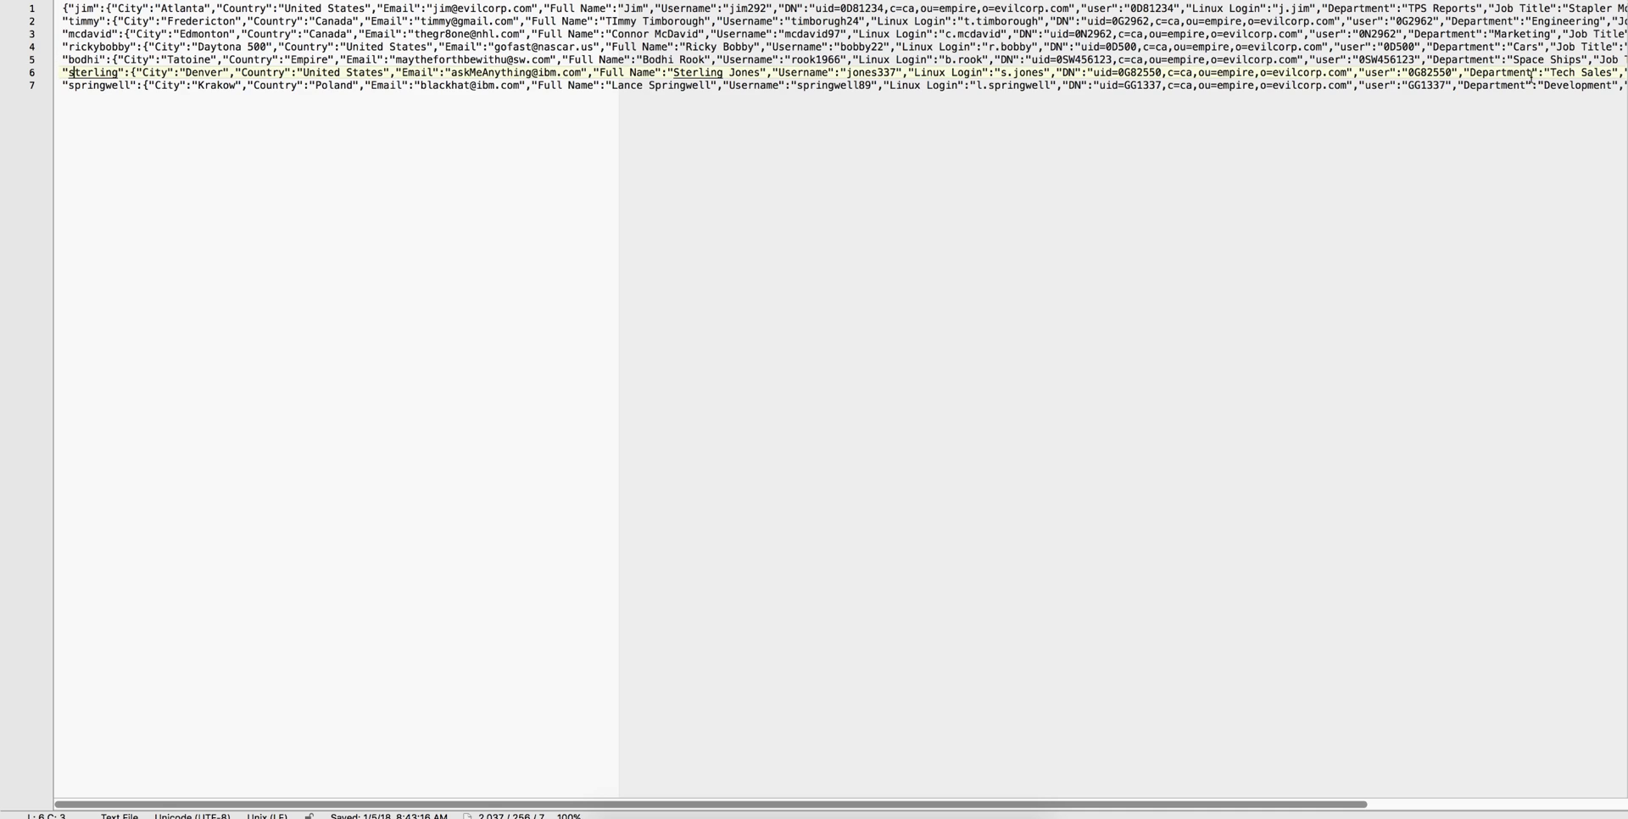
click(367, 60)
Copy all the user data and minimize TextWrangler
key(super+a)
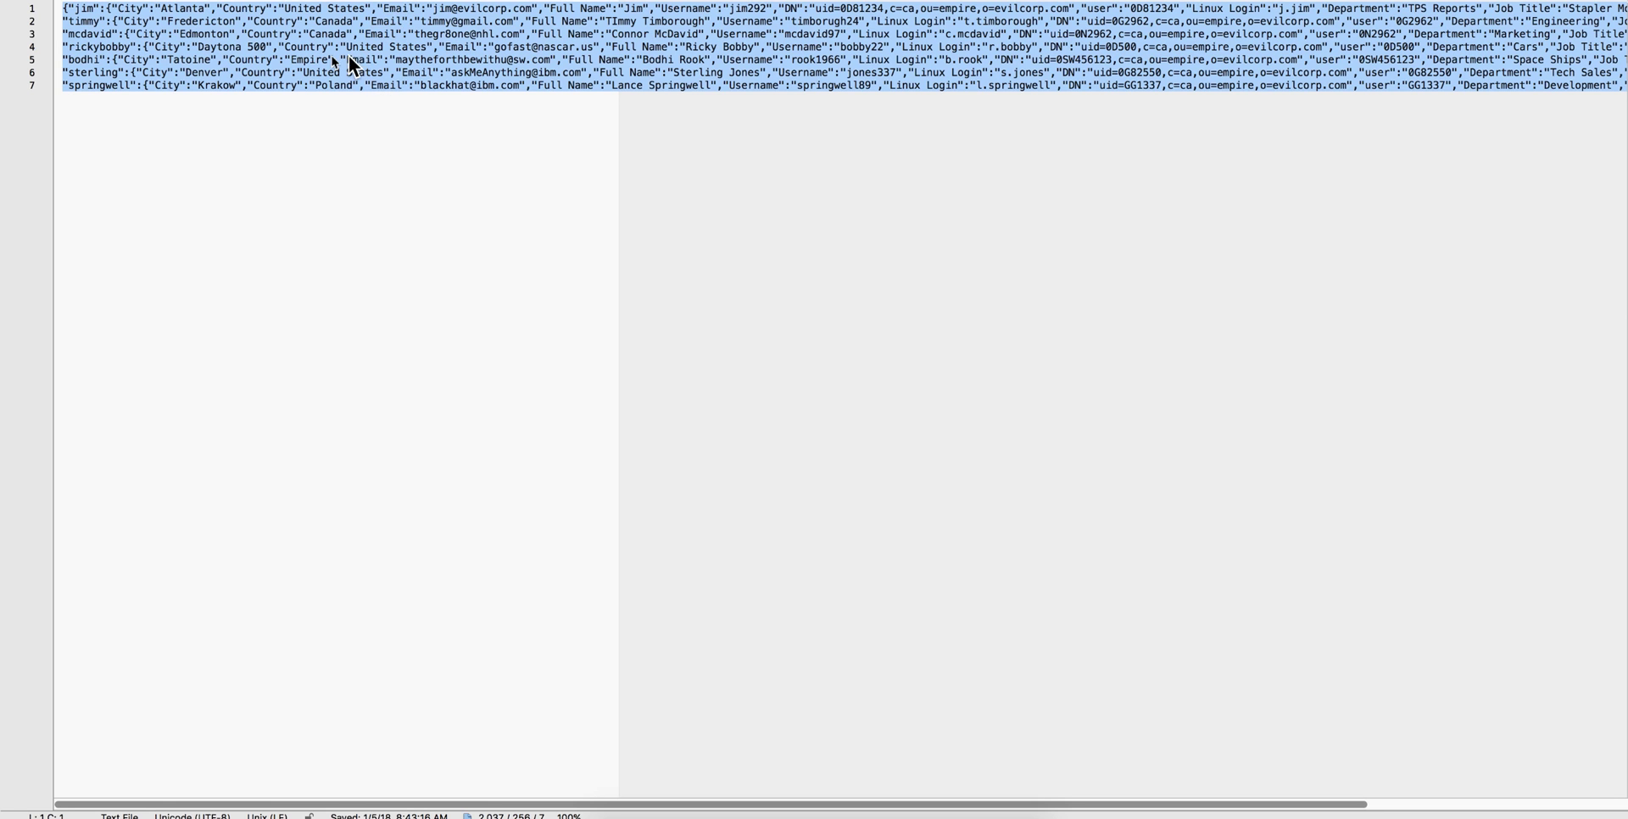
right_click(333, 64)
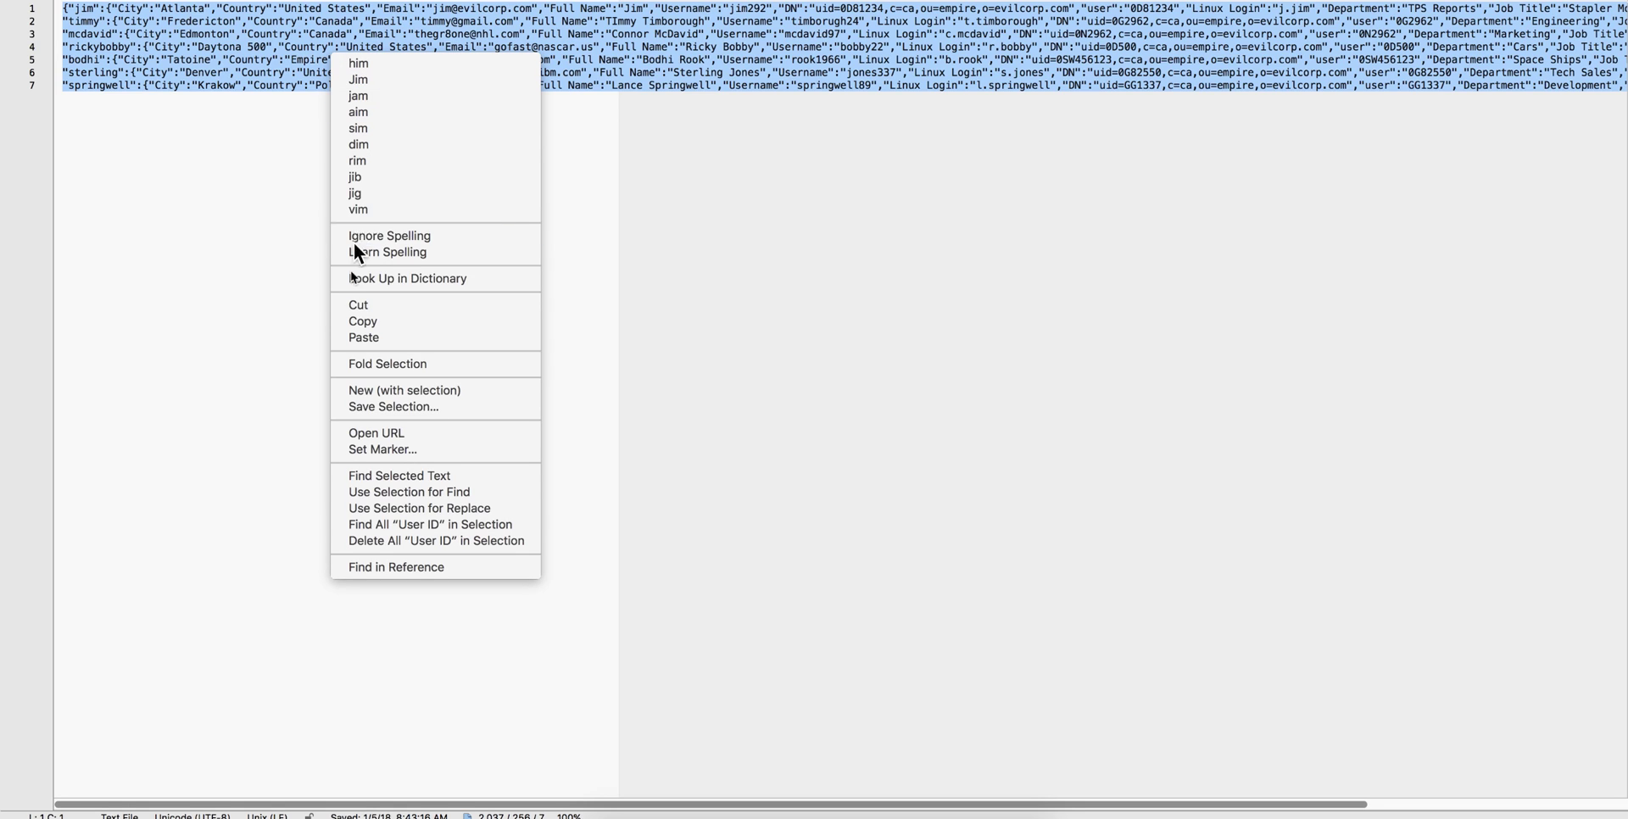
click(356, 321)
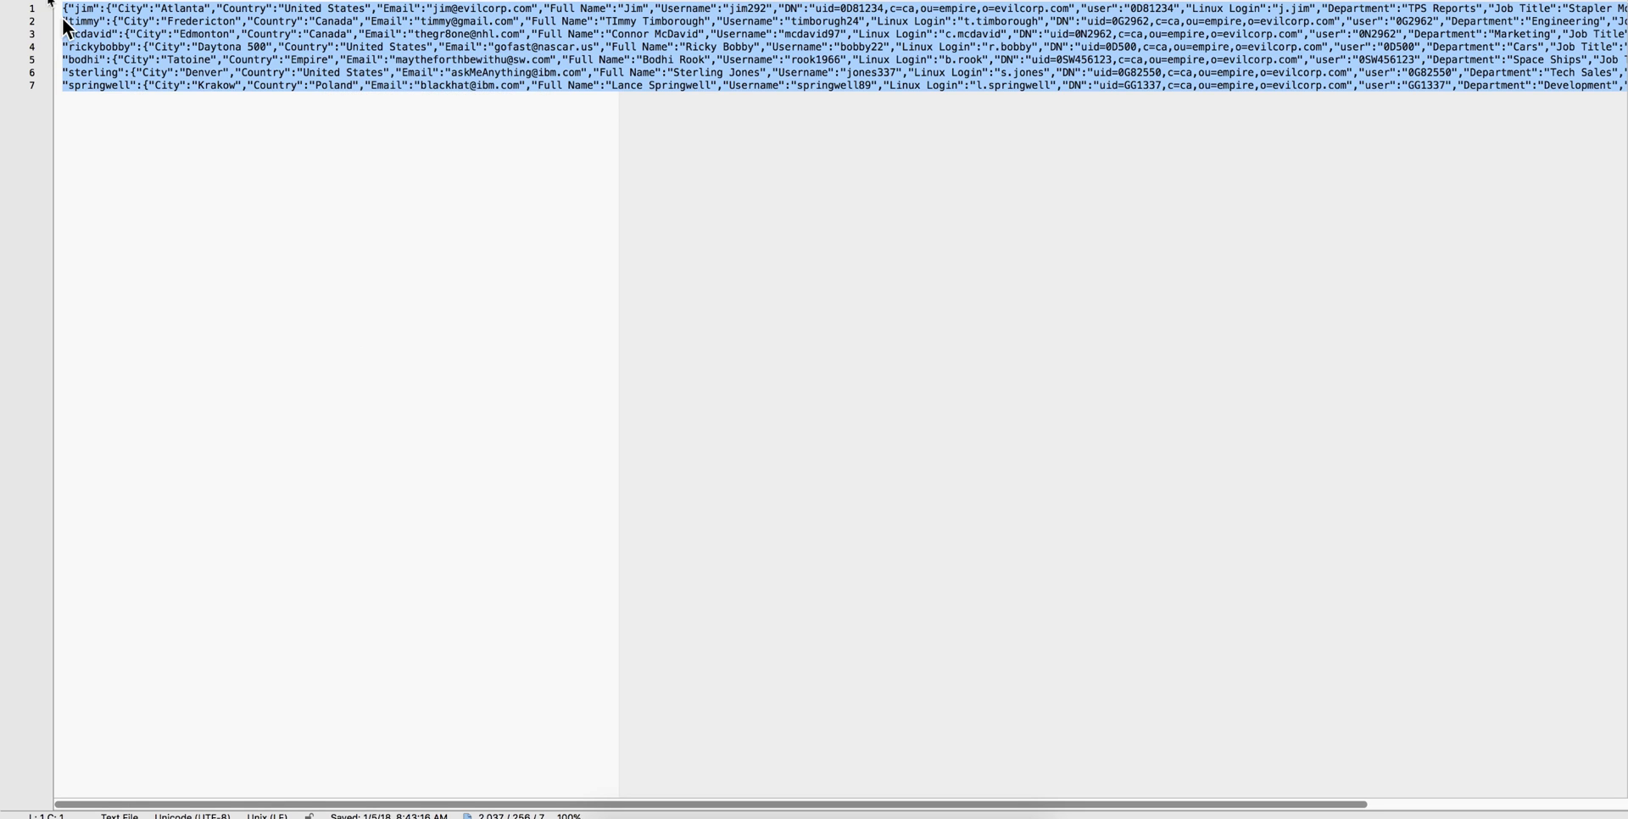
key(super+m)
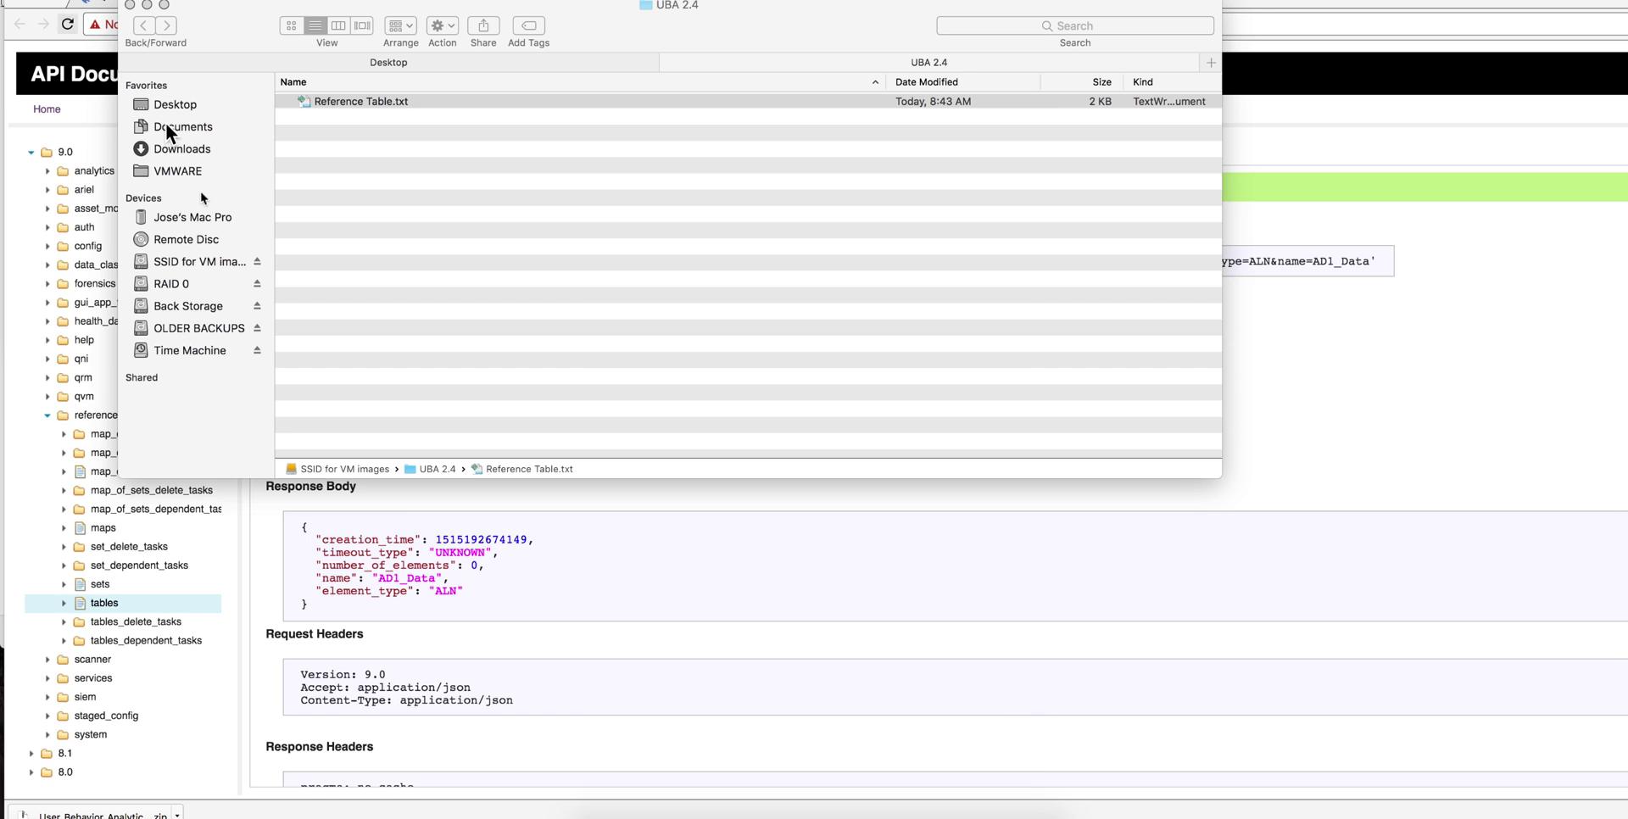
Back in the API docs, open the reference_data/tables/bulk_load/{name} endpoint
click(130, 5)
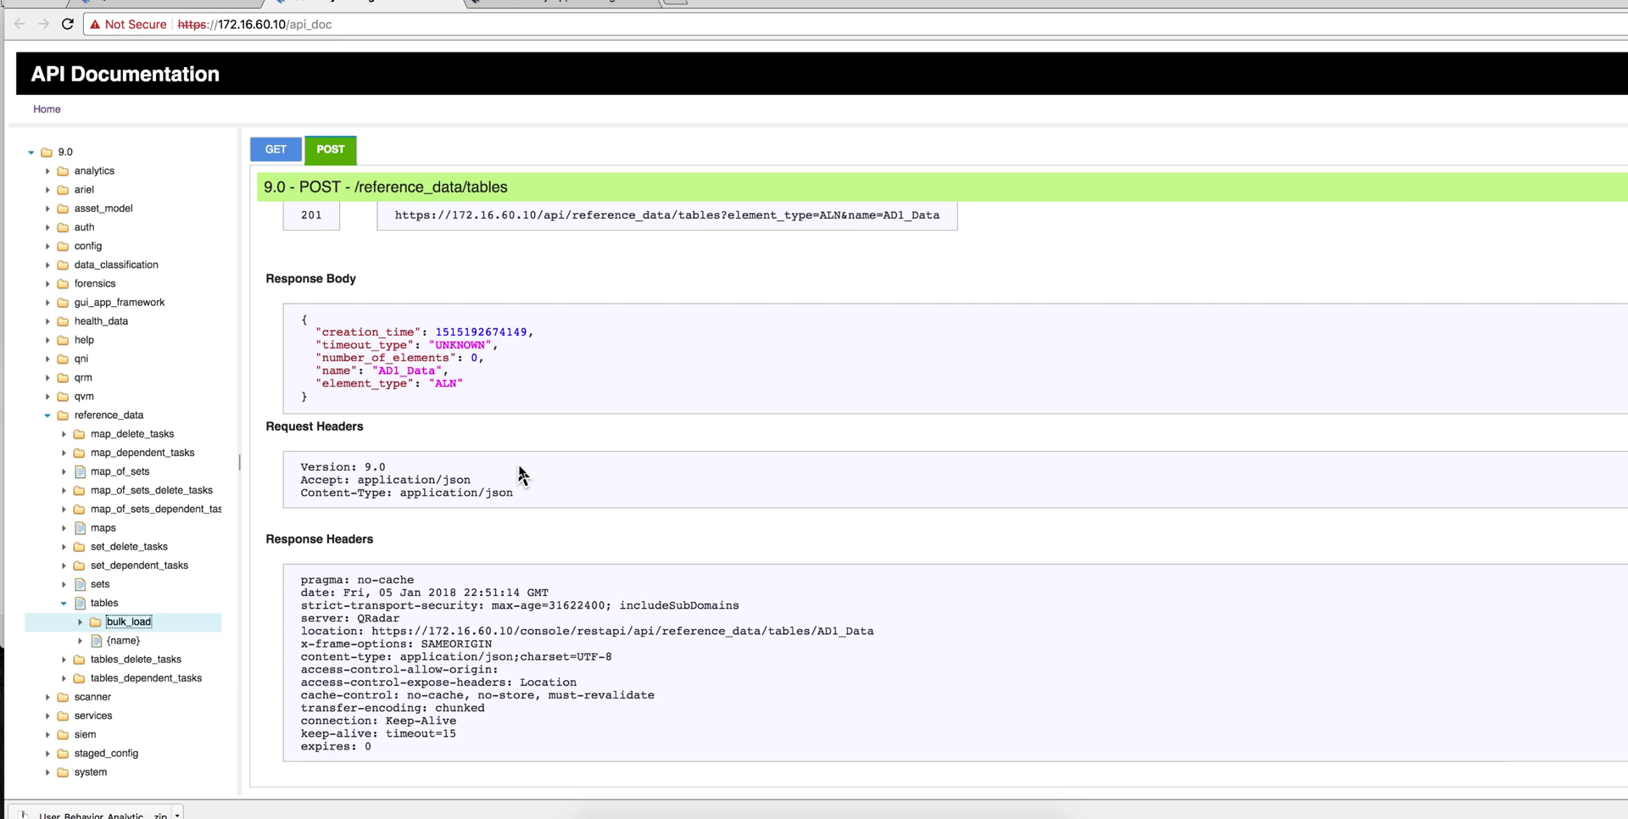
click(80, 621)
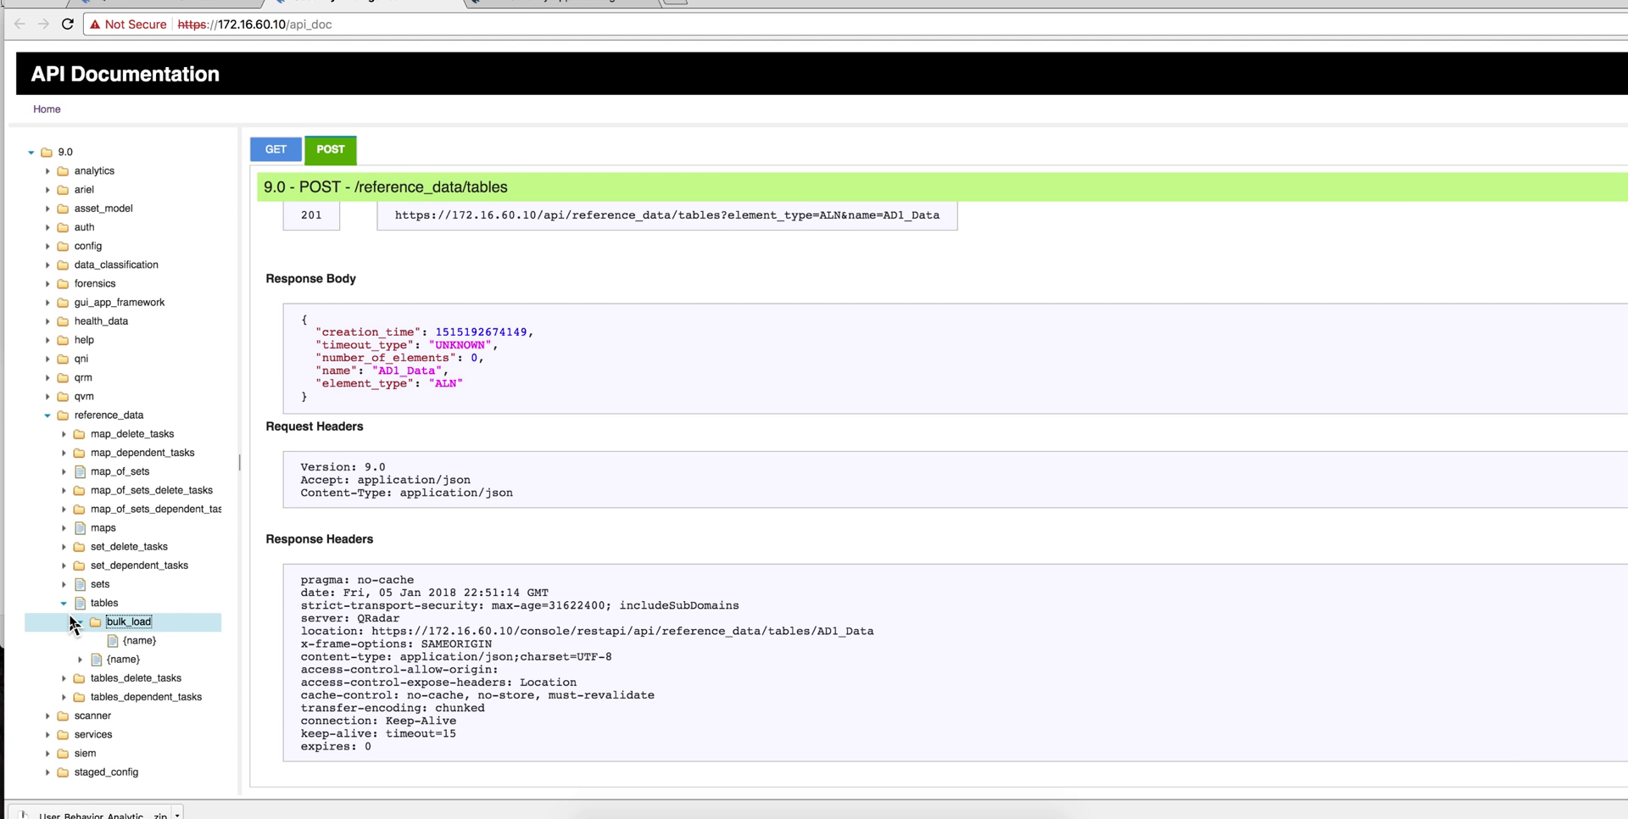
click(140, 642)
scroll(382, 637, down, 6)
scroll(382, 638, down, 3)
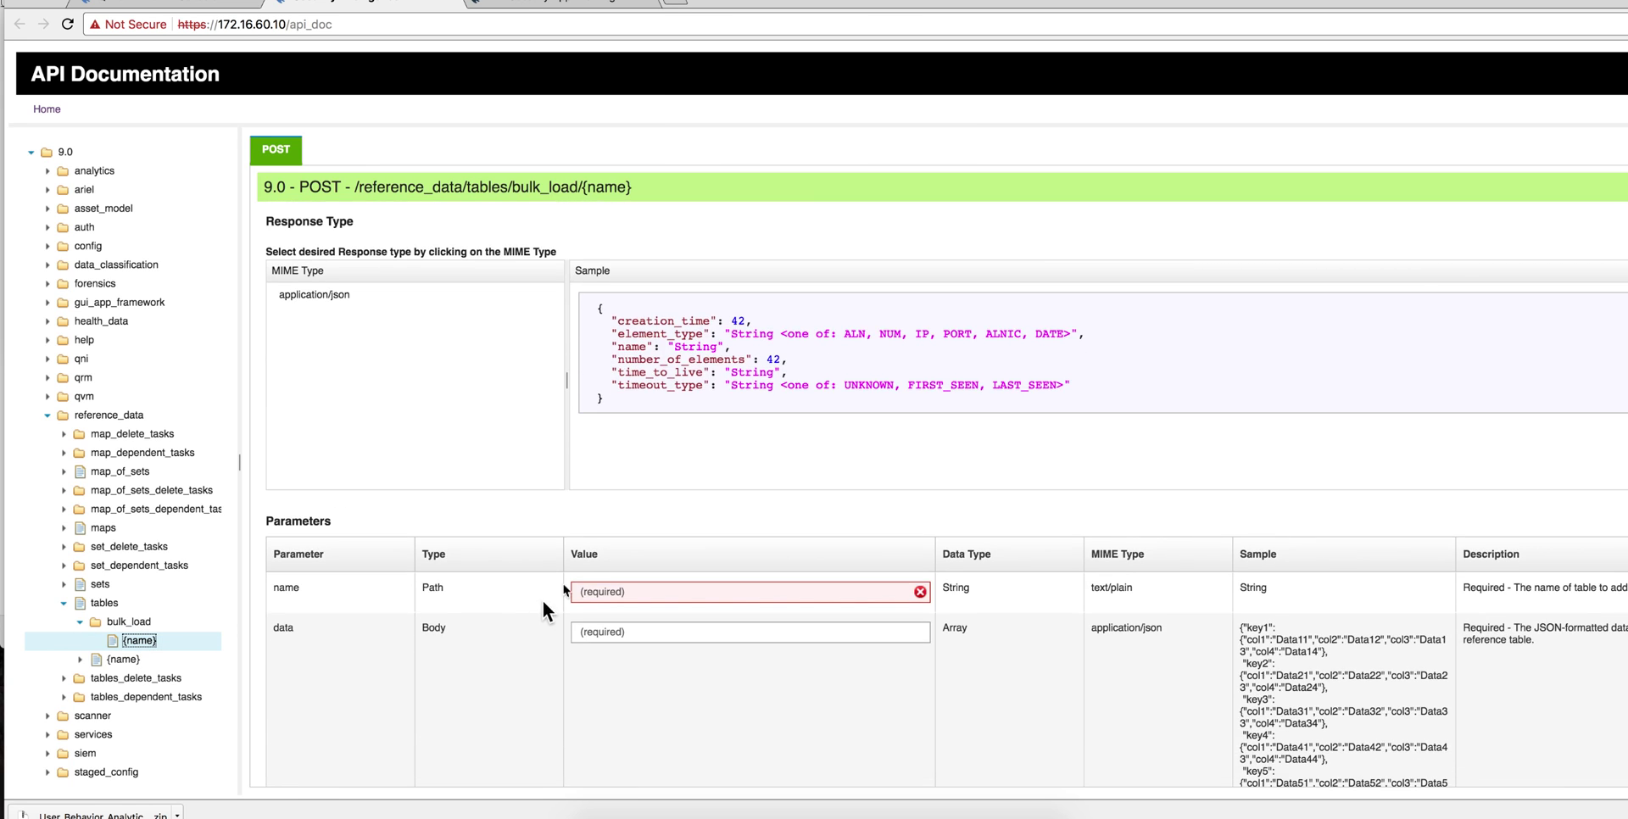
Bulk-load the pasted JSON user records into AD1_Data, getting a 200 response
click(586, 591)
text(AD1_Data)
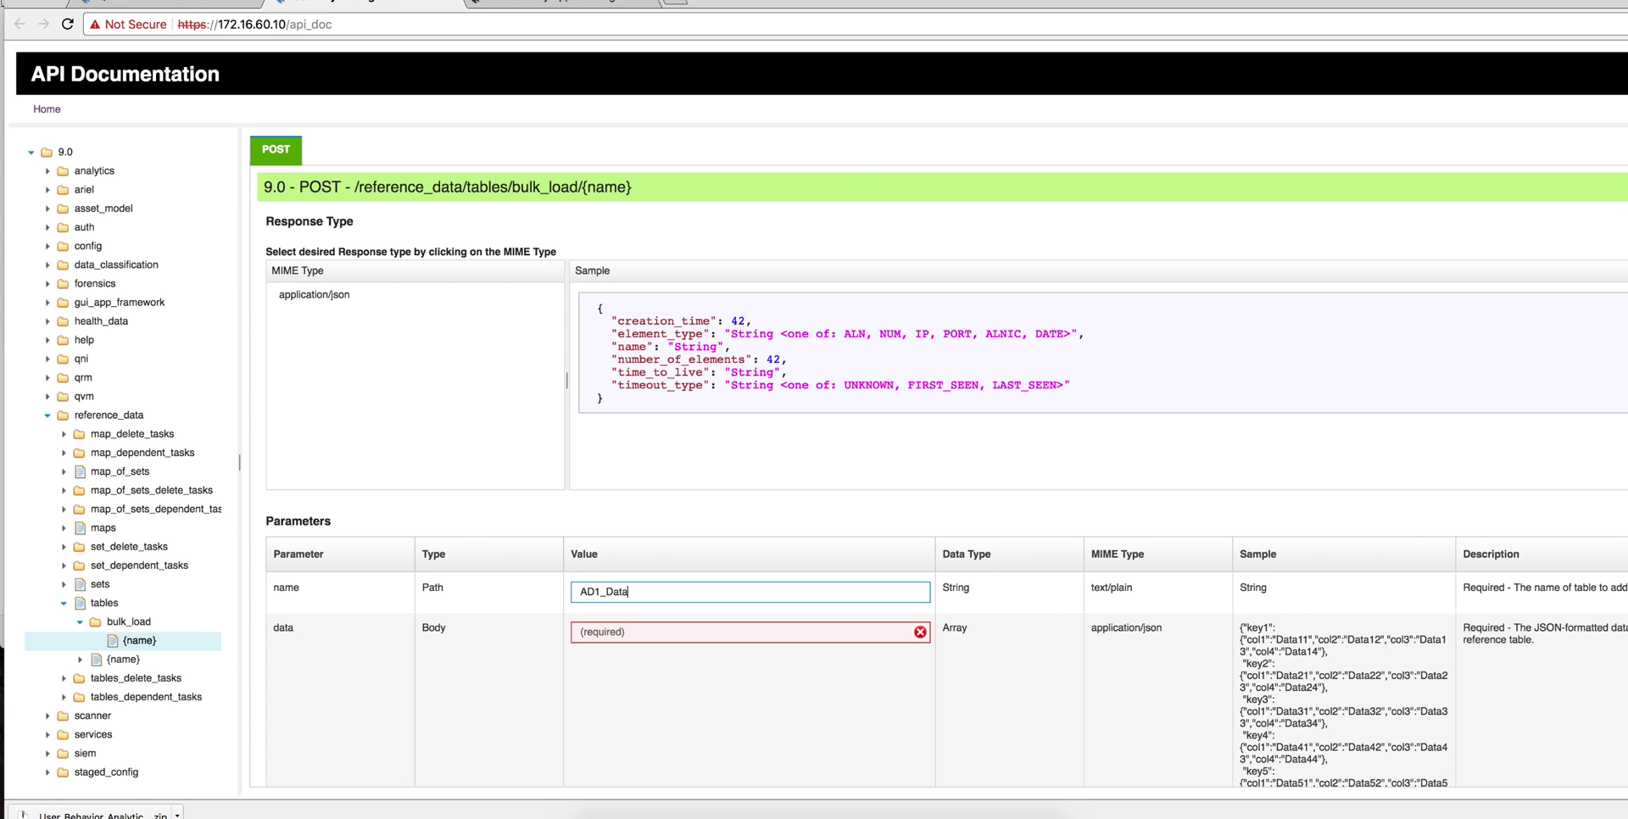
click(614, 632)
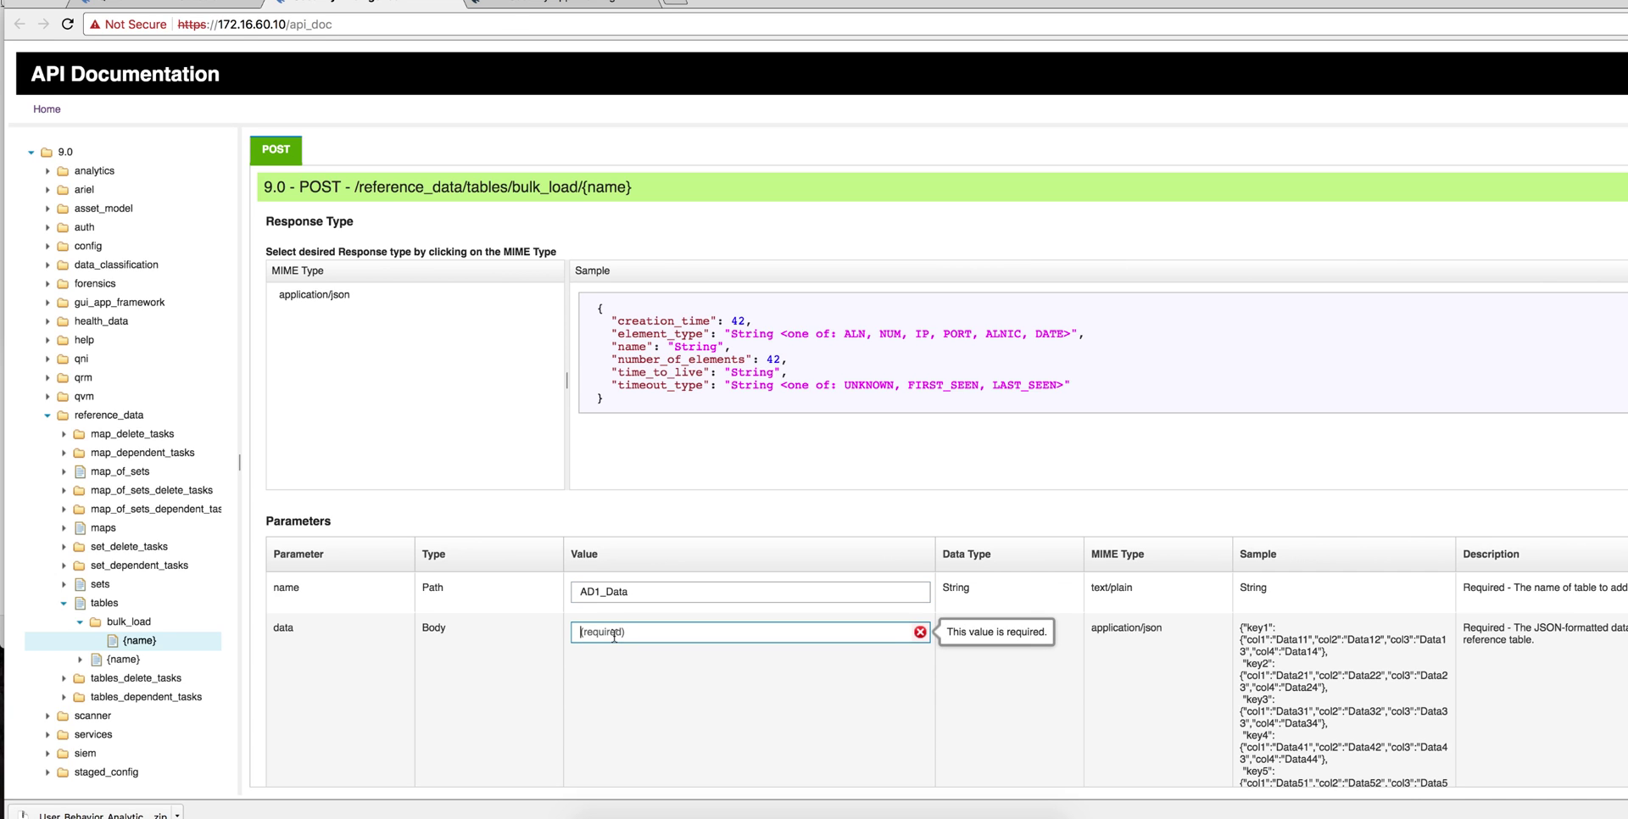
key(super+v)
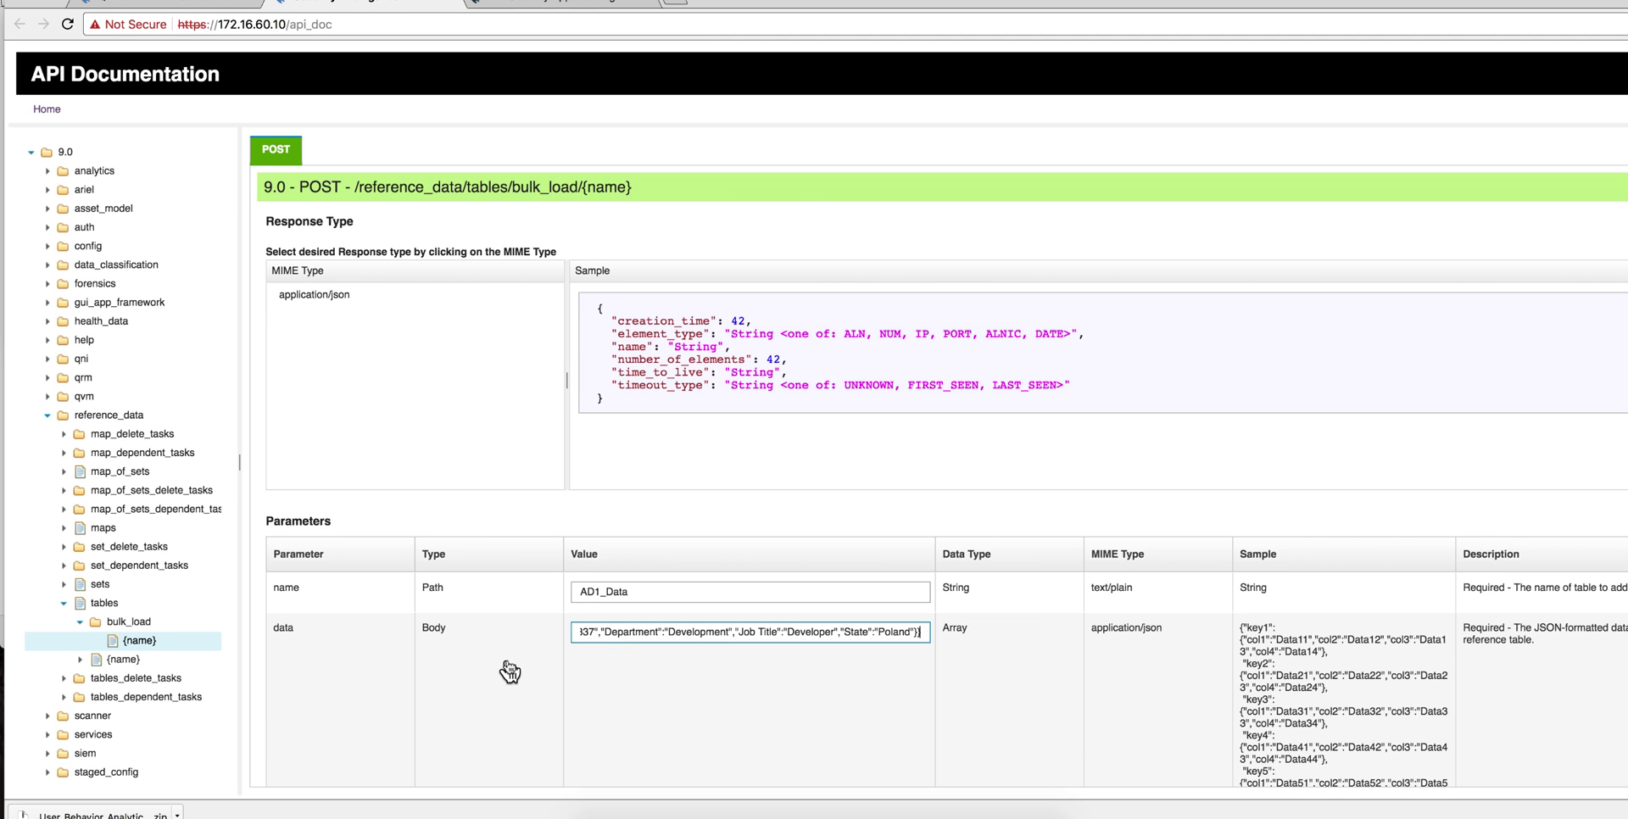
scroll(510, 670, down, 3)
scroll(510, 670, down, 4)
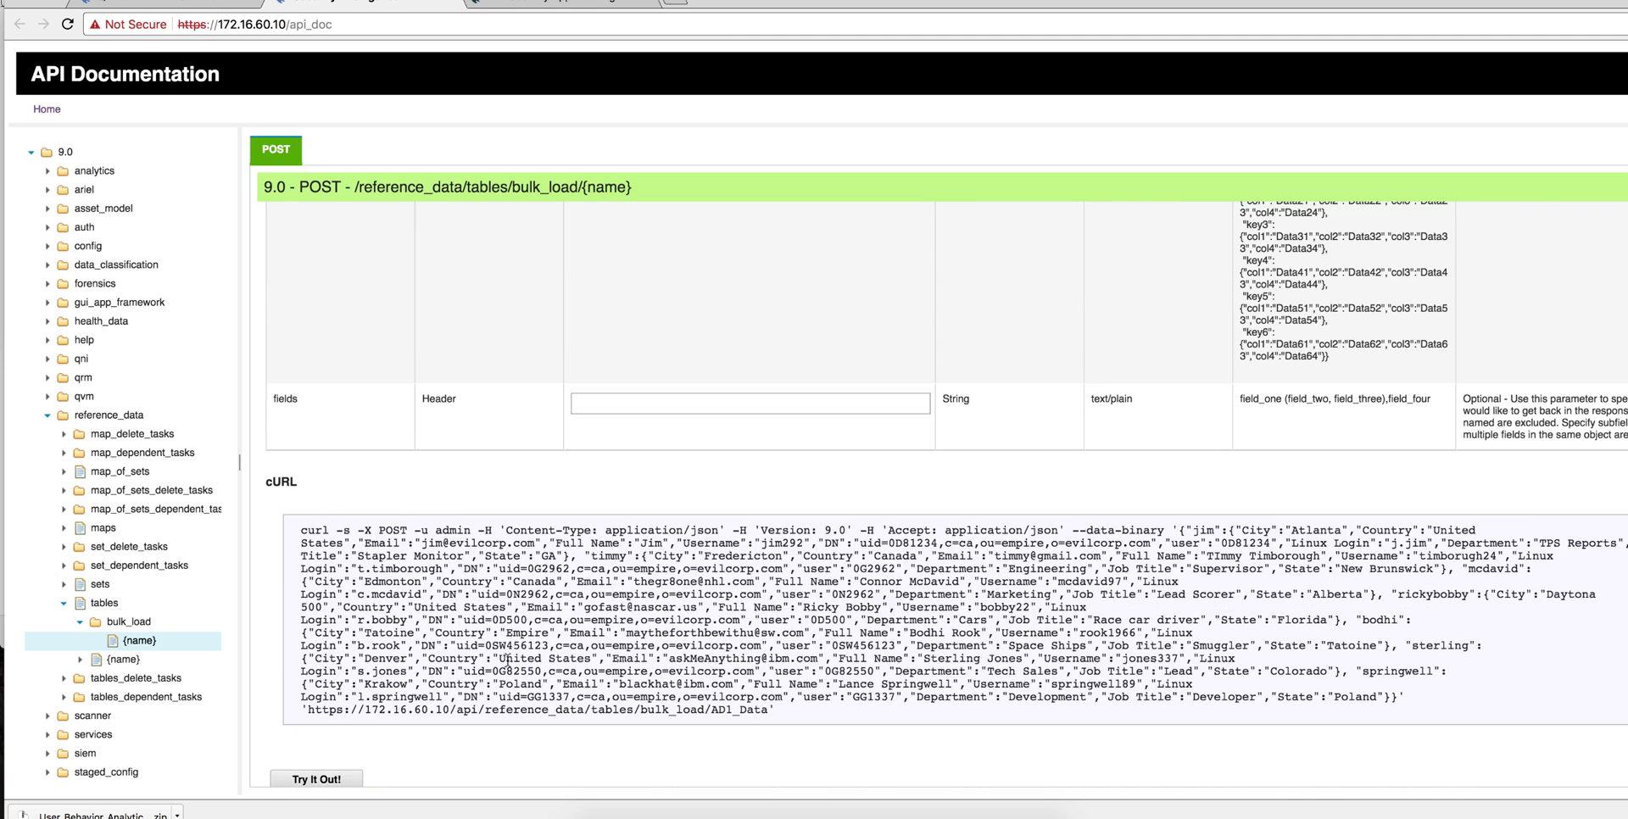
click(318, 769)
scroll(320, 771, down, 6)
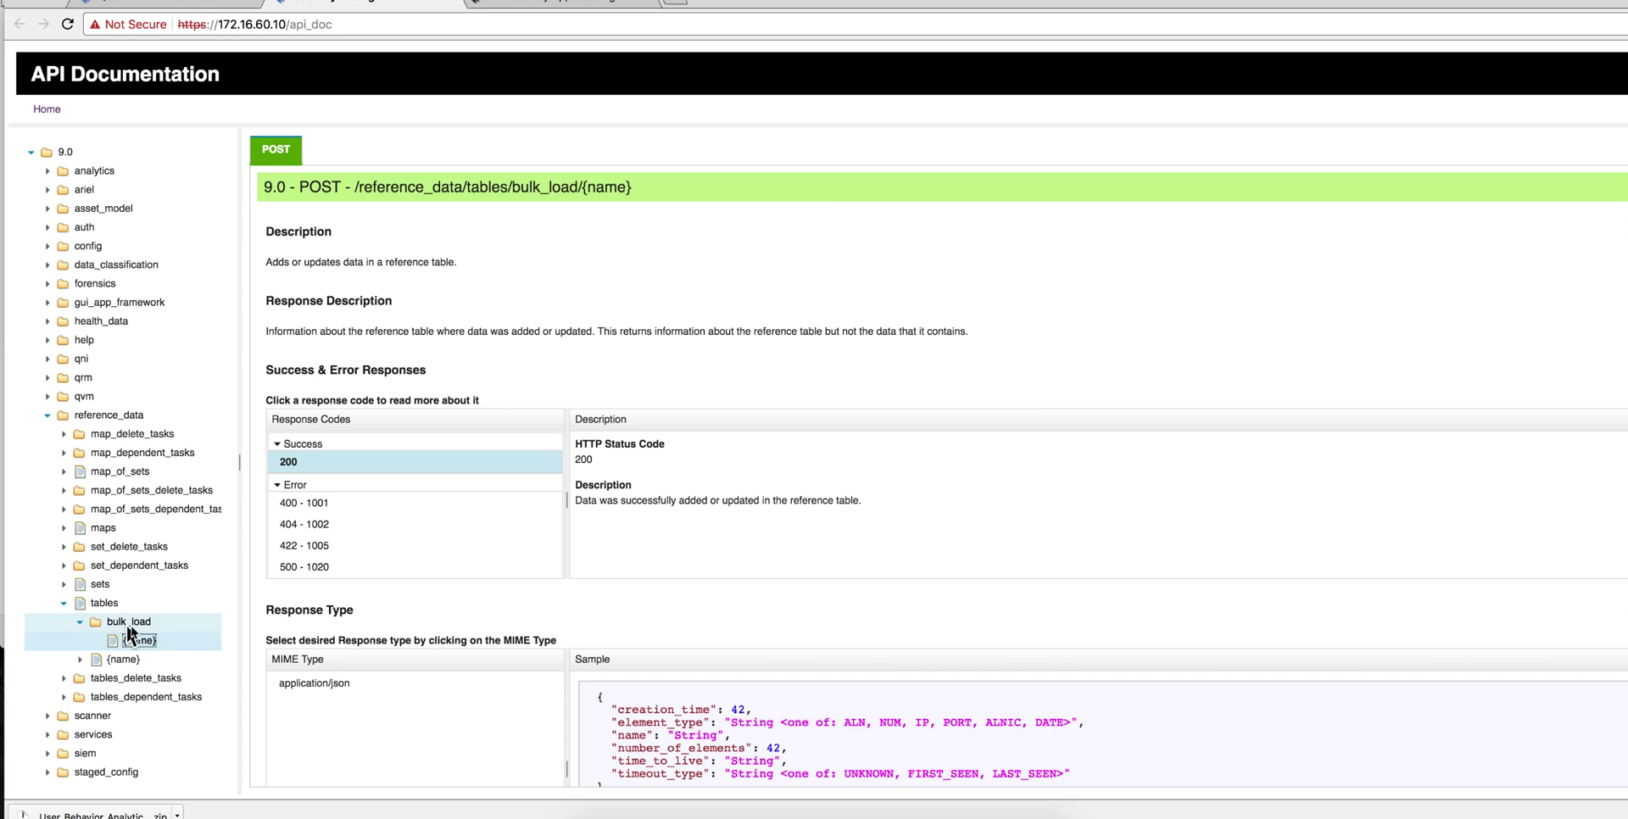
Run a GET on tables/{name} for AD1_Data and review the loaded users' values in the response
click(124, 662)
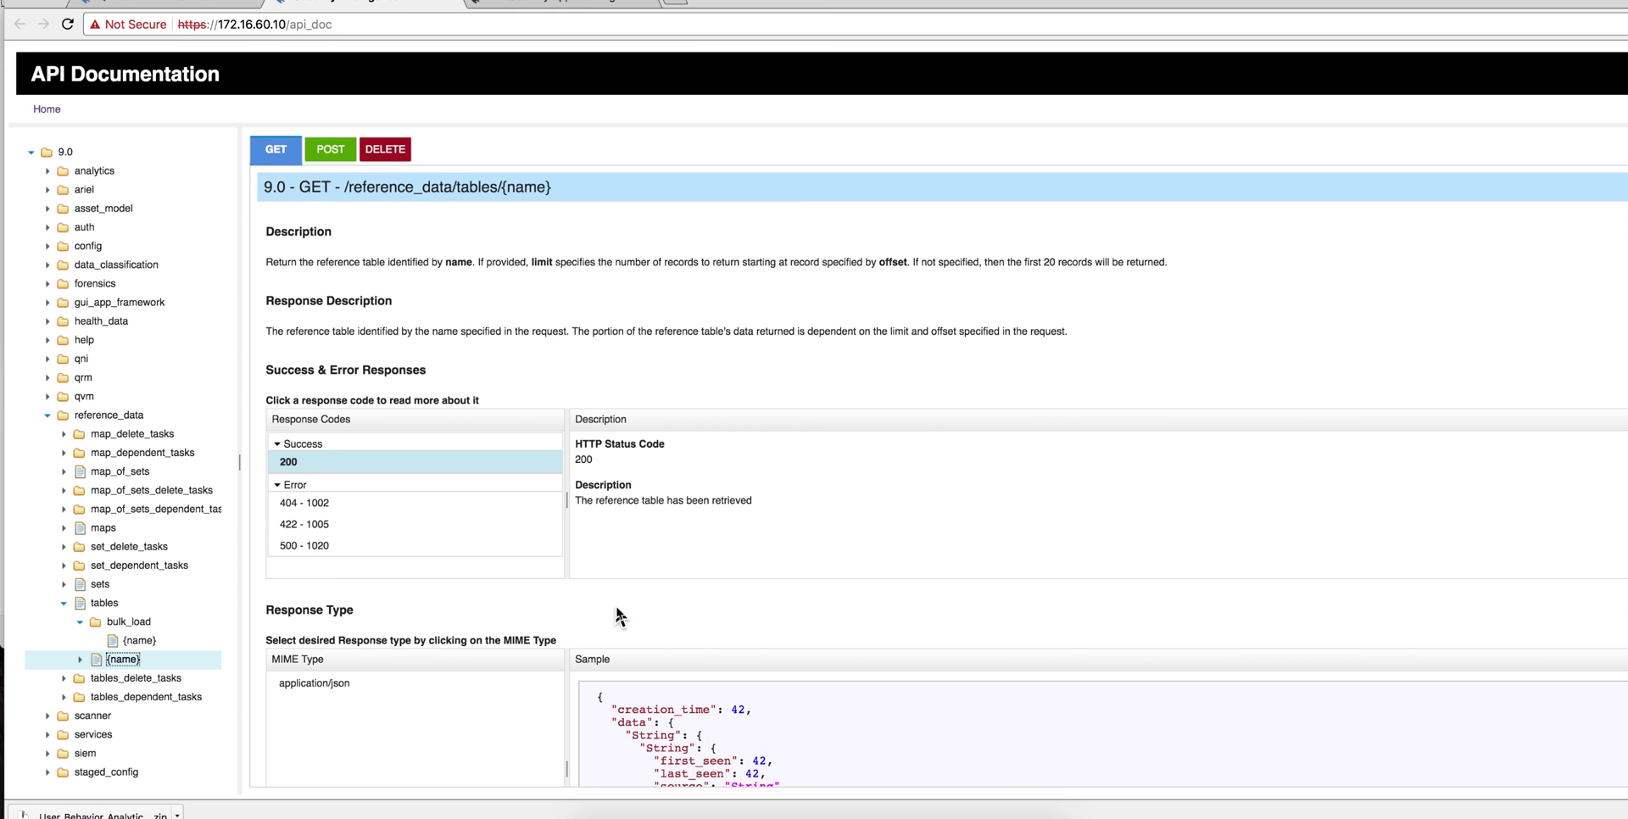
scroll(617, 611, down, 3)
scroll(617, 611, down, 3)
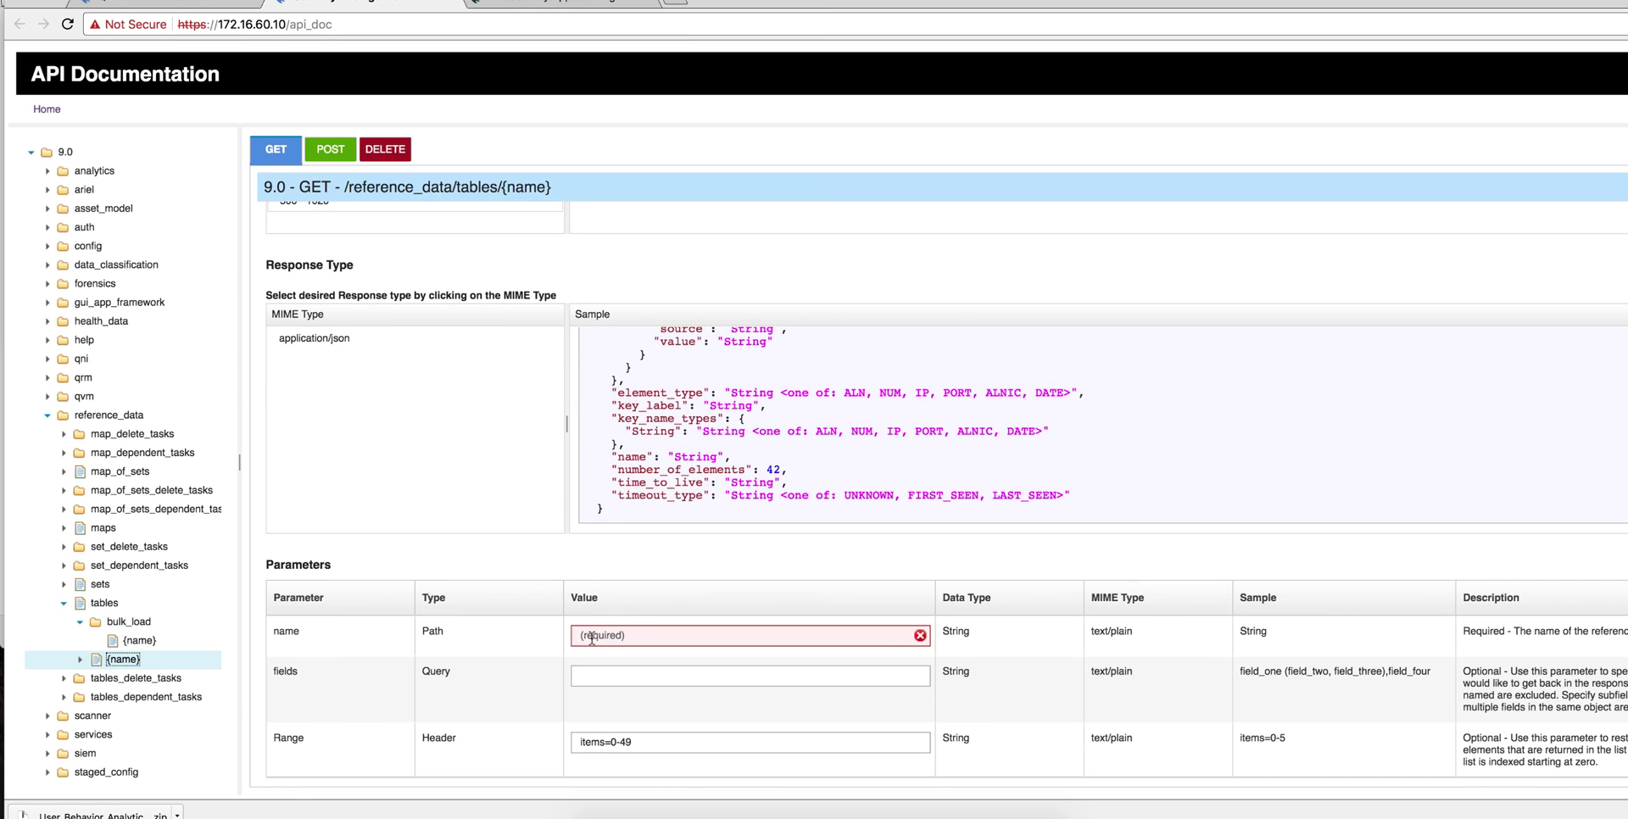
click(591, 637)
text(AD1_Data)
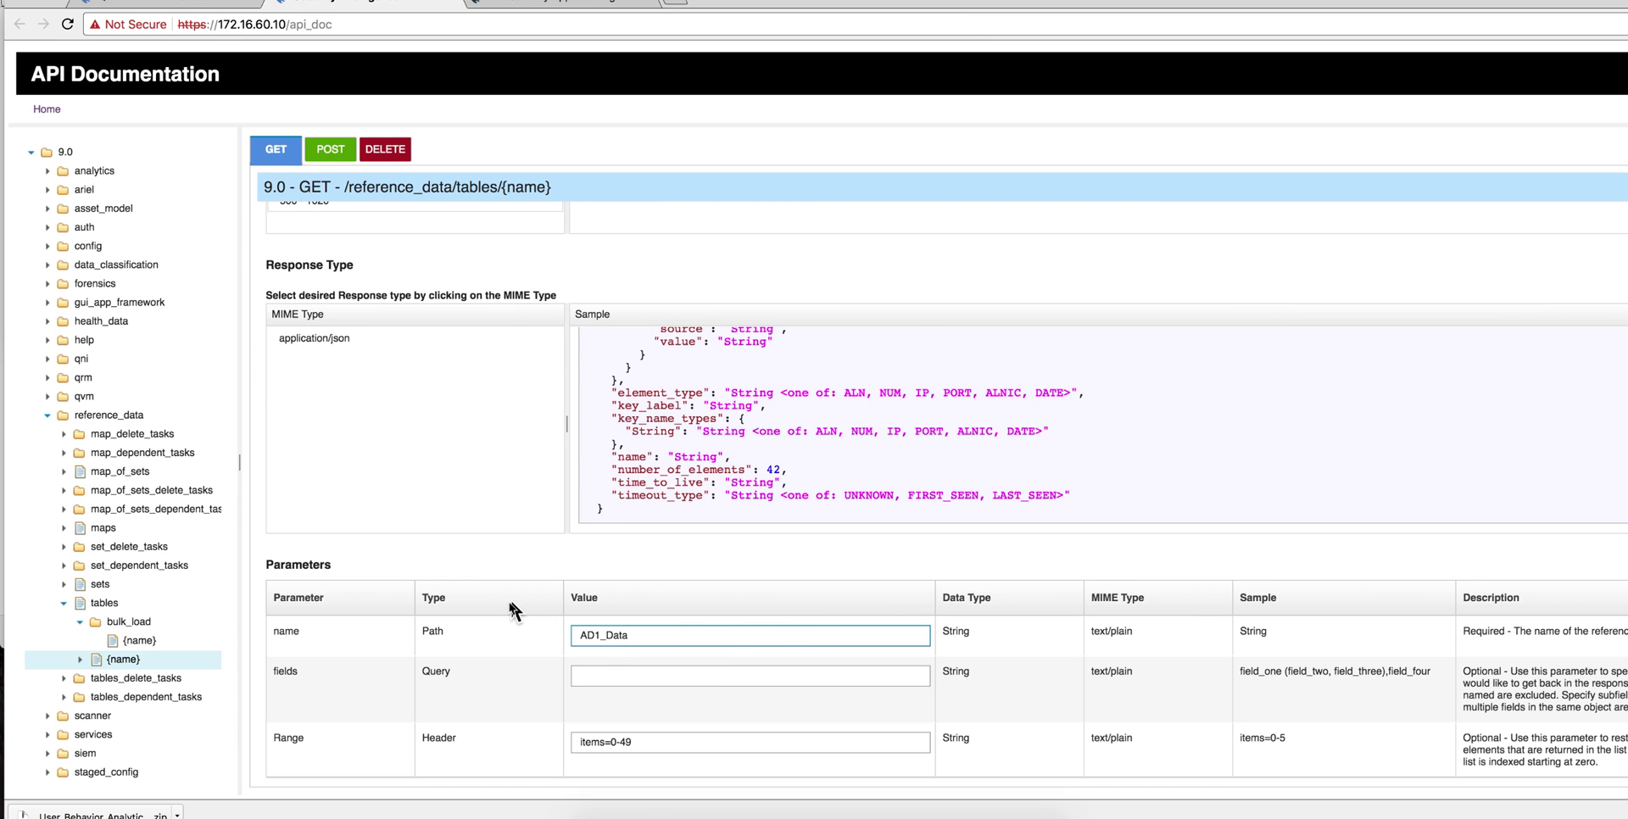
scroll(513, 612, down, 4)
click(310, 766)
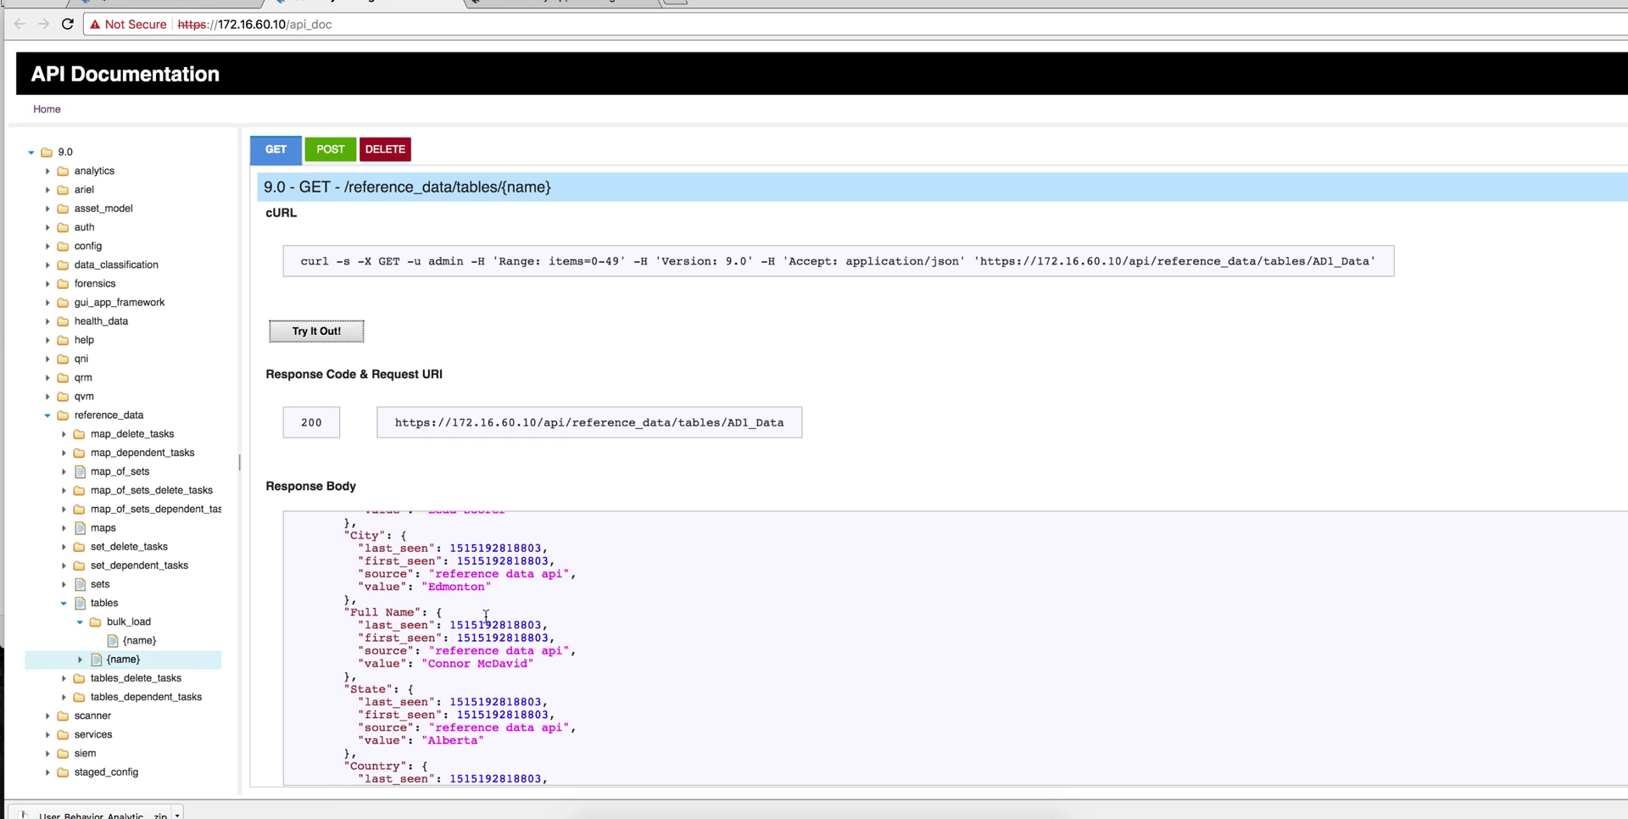
scroll(486, 616, down, 8)
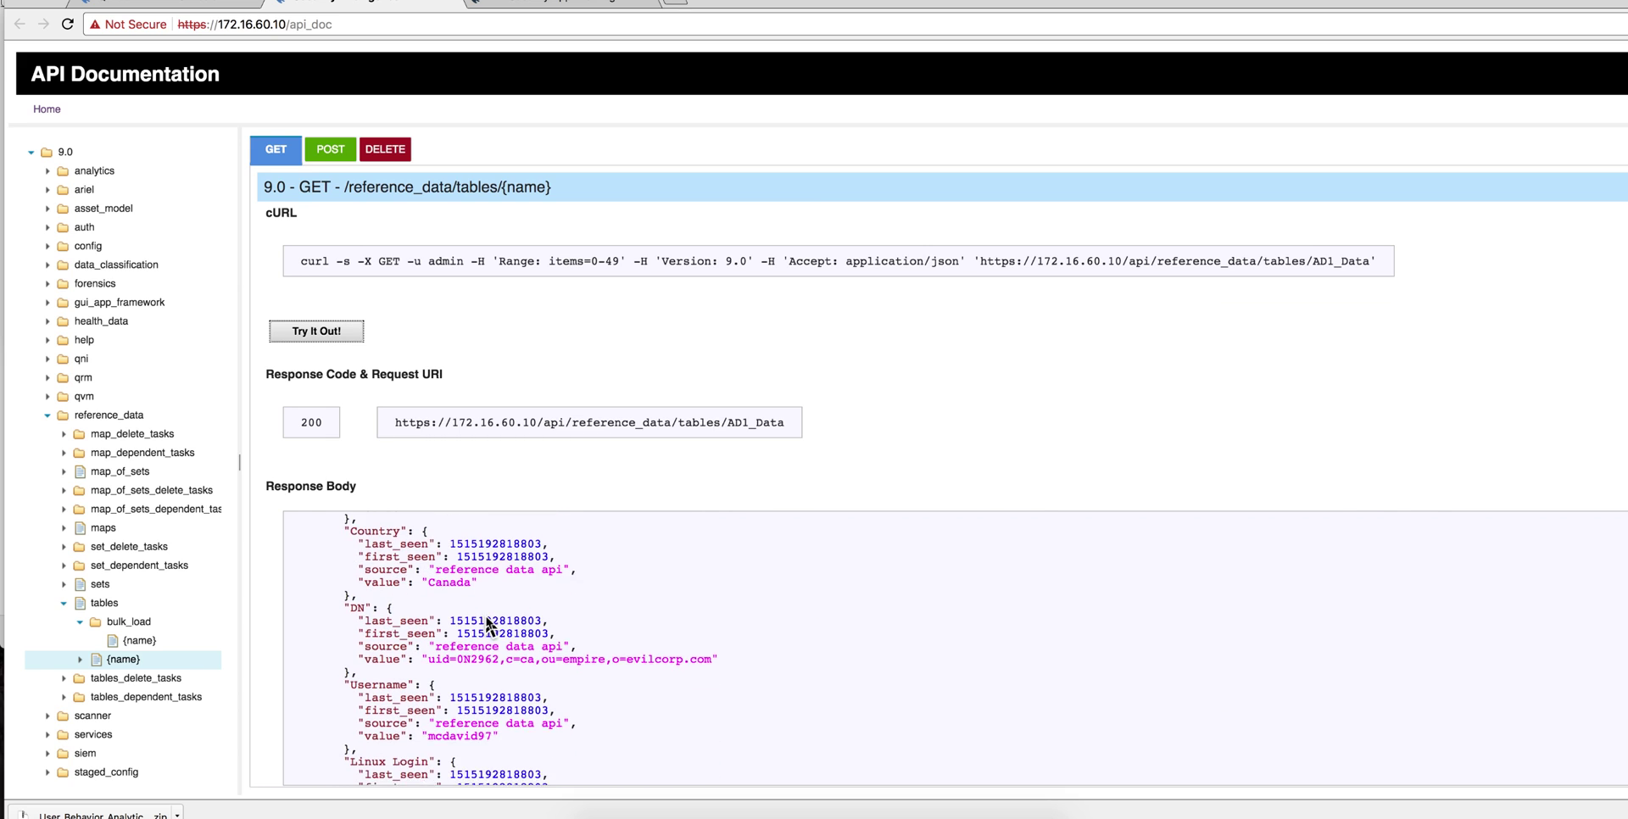
scroll(489, 626, down, 9)
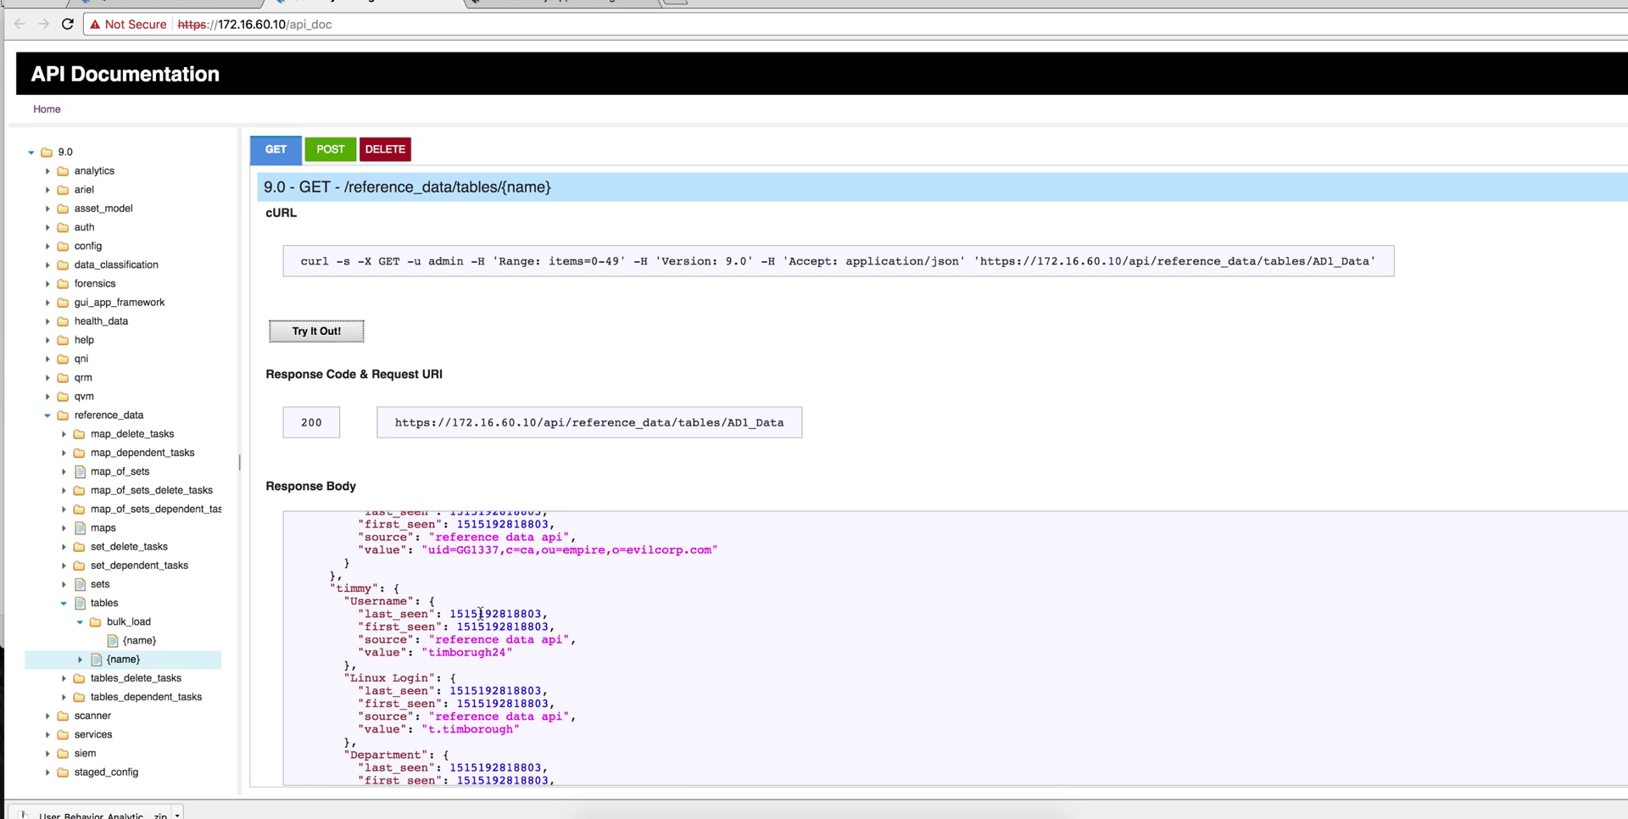
scroll(480, 612, down, 6)
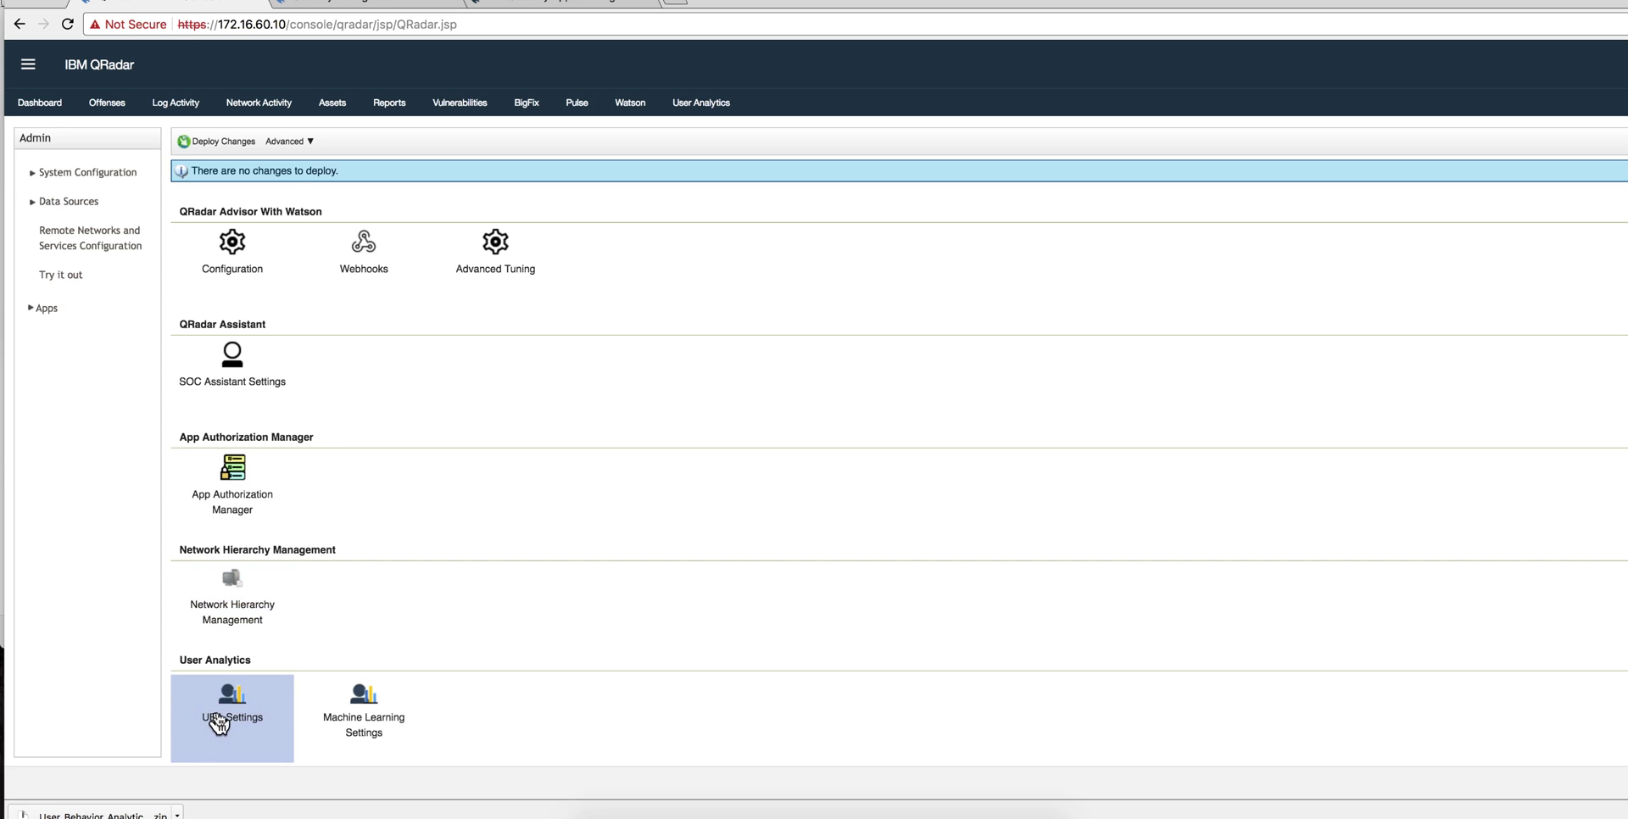
In UBA Settings, confirm AD1_Data is listed as a reference table while keeping AD_Data selected
click(218, 719)
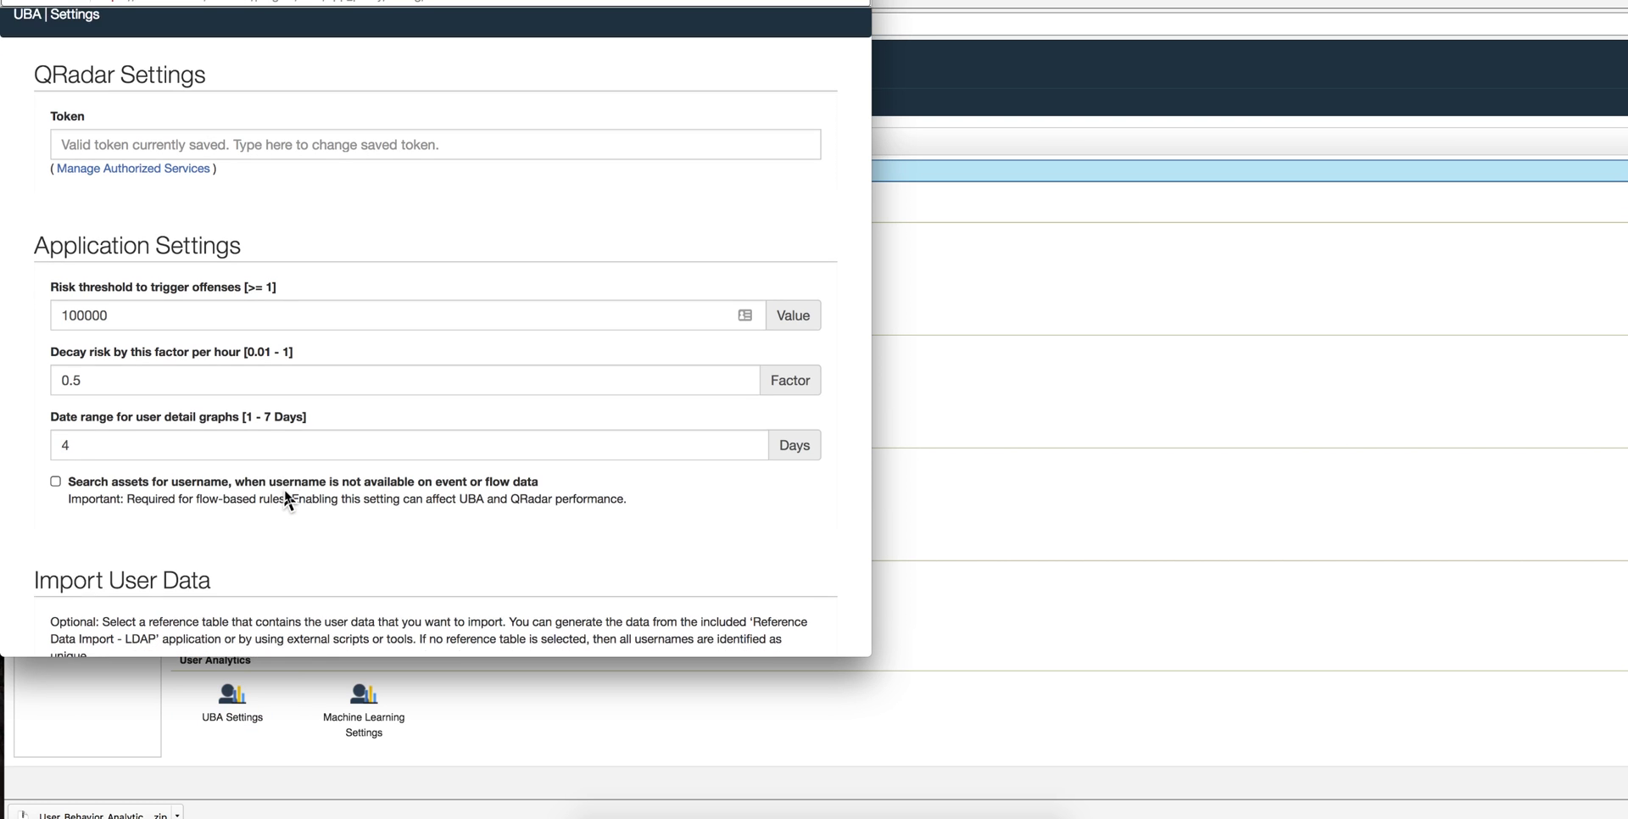
scroll(287, 500, down, 10)
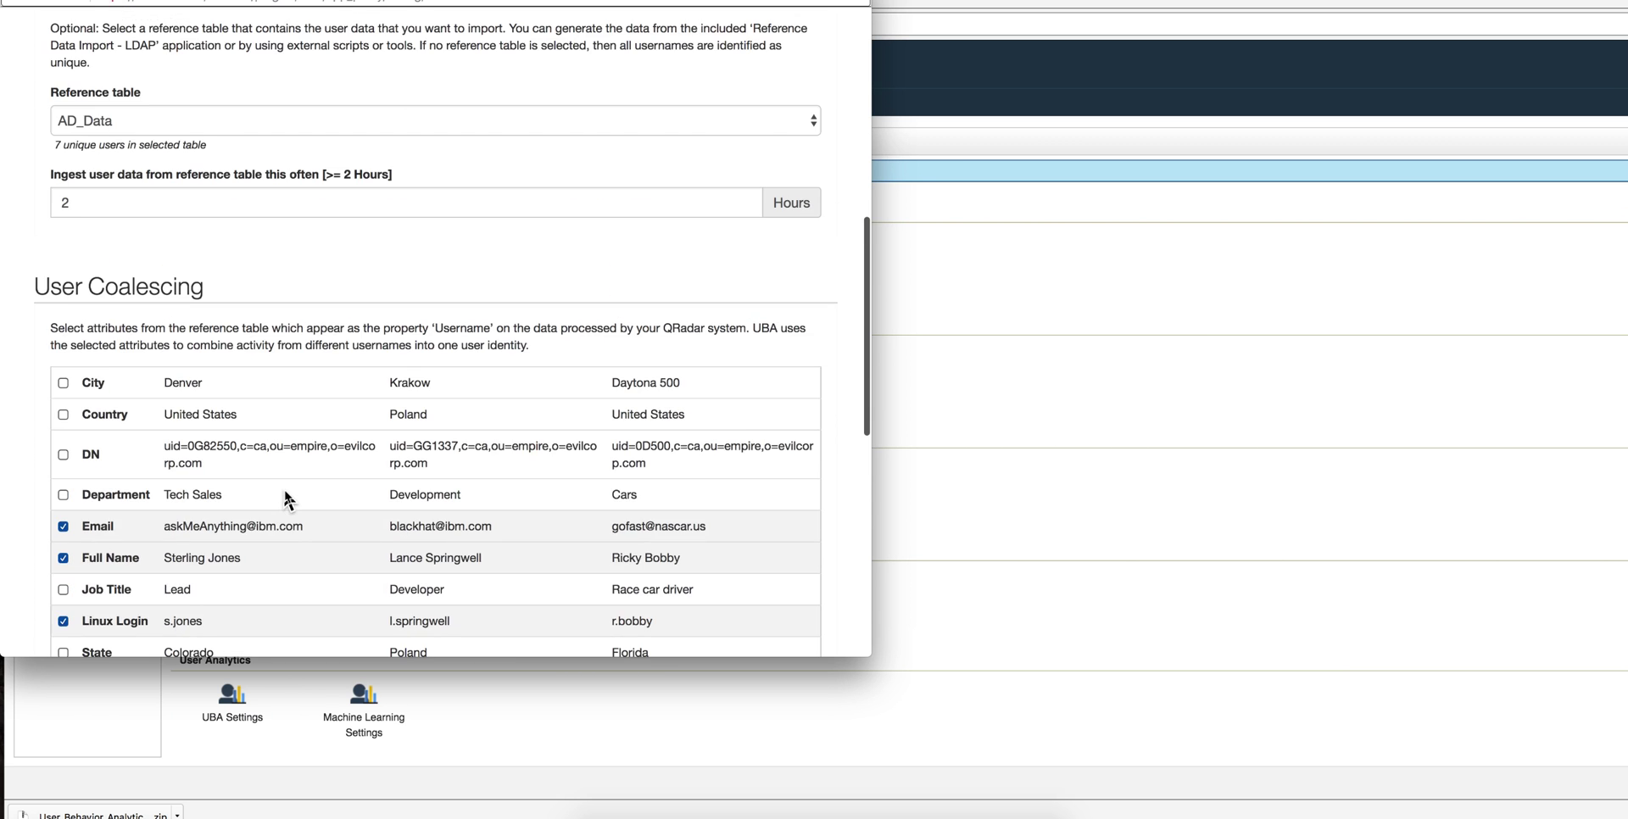
scroll(286, 500, up, 3)
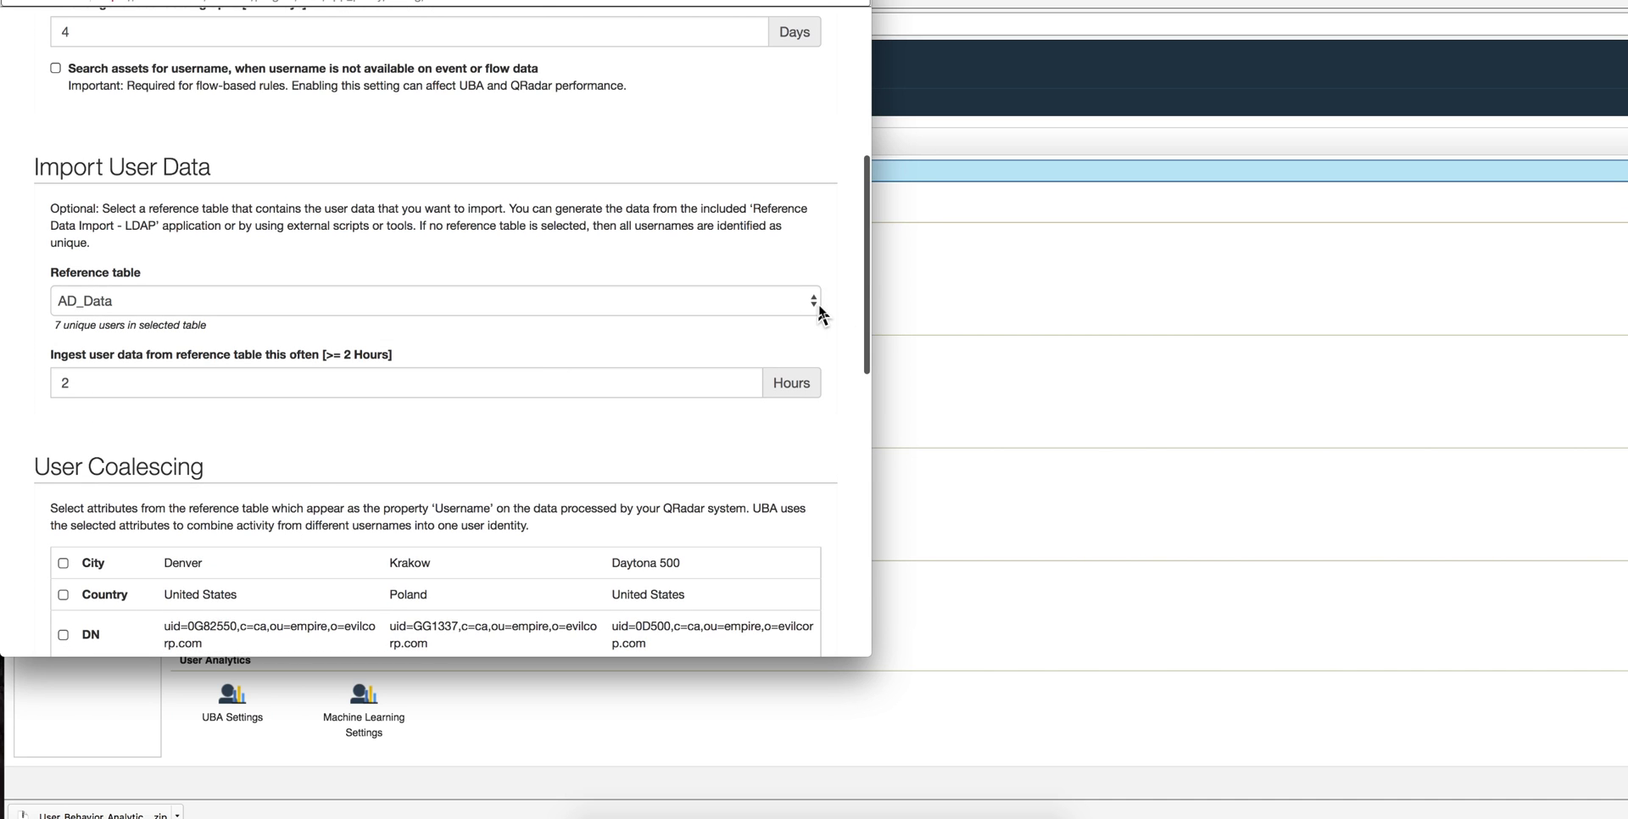
click(815, 309)
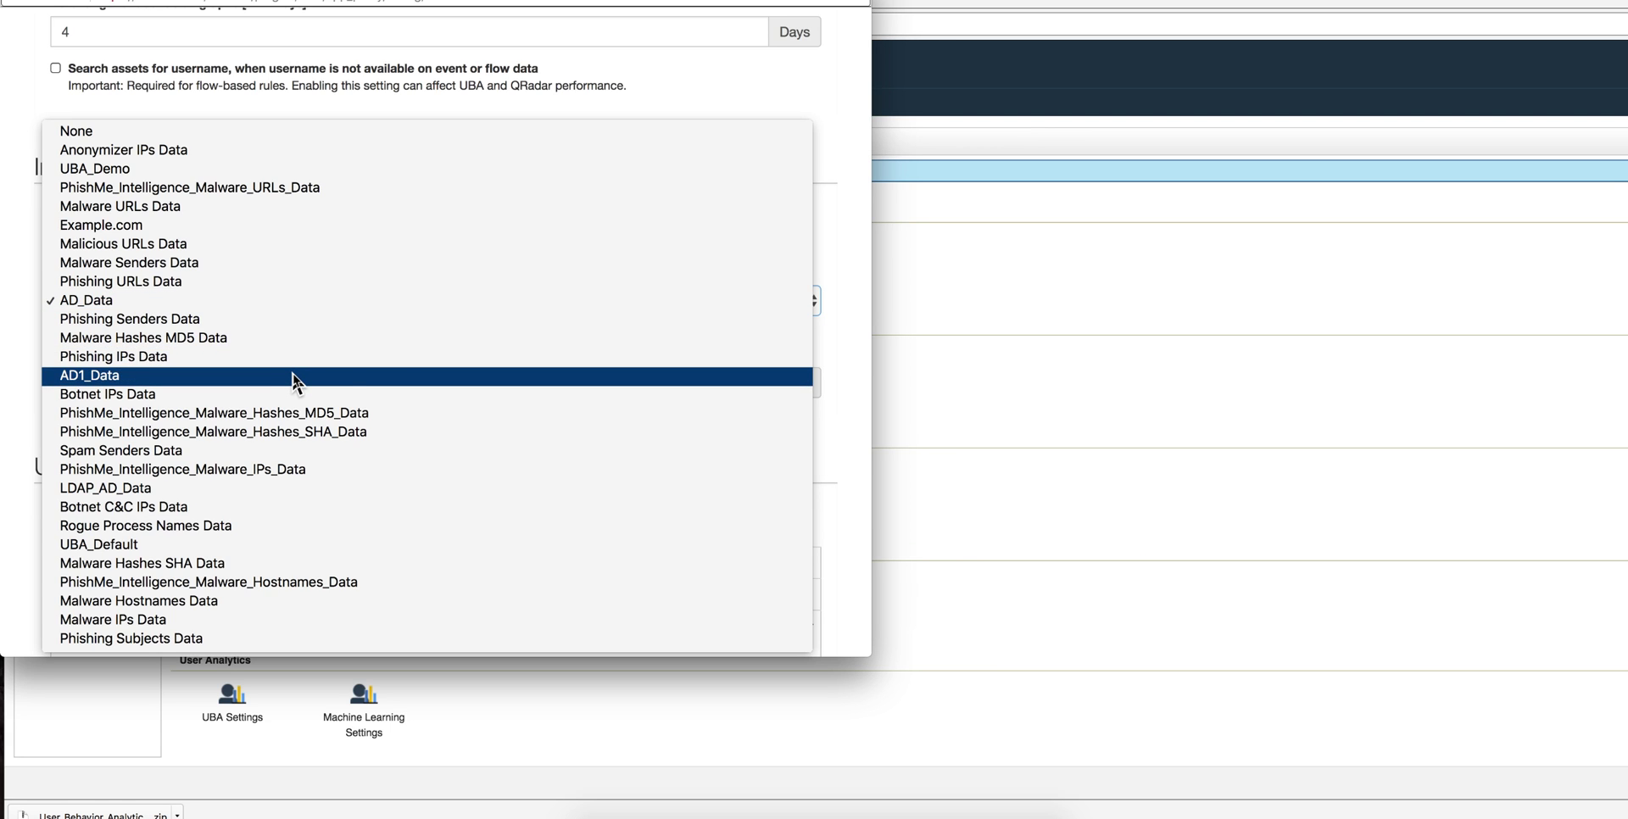
click(861, 298)
Close the UBA settings without saving any changes
scroll(329, 477, down, 3)
scroll(179, 499, down, 2)
scroll(180, 501, down, 1)
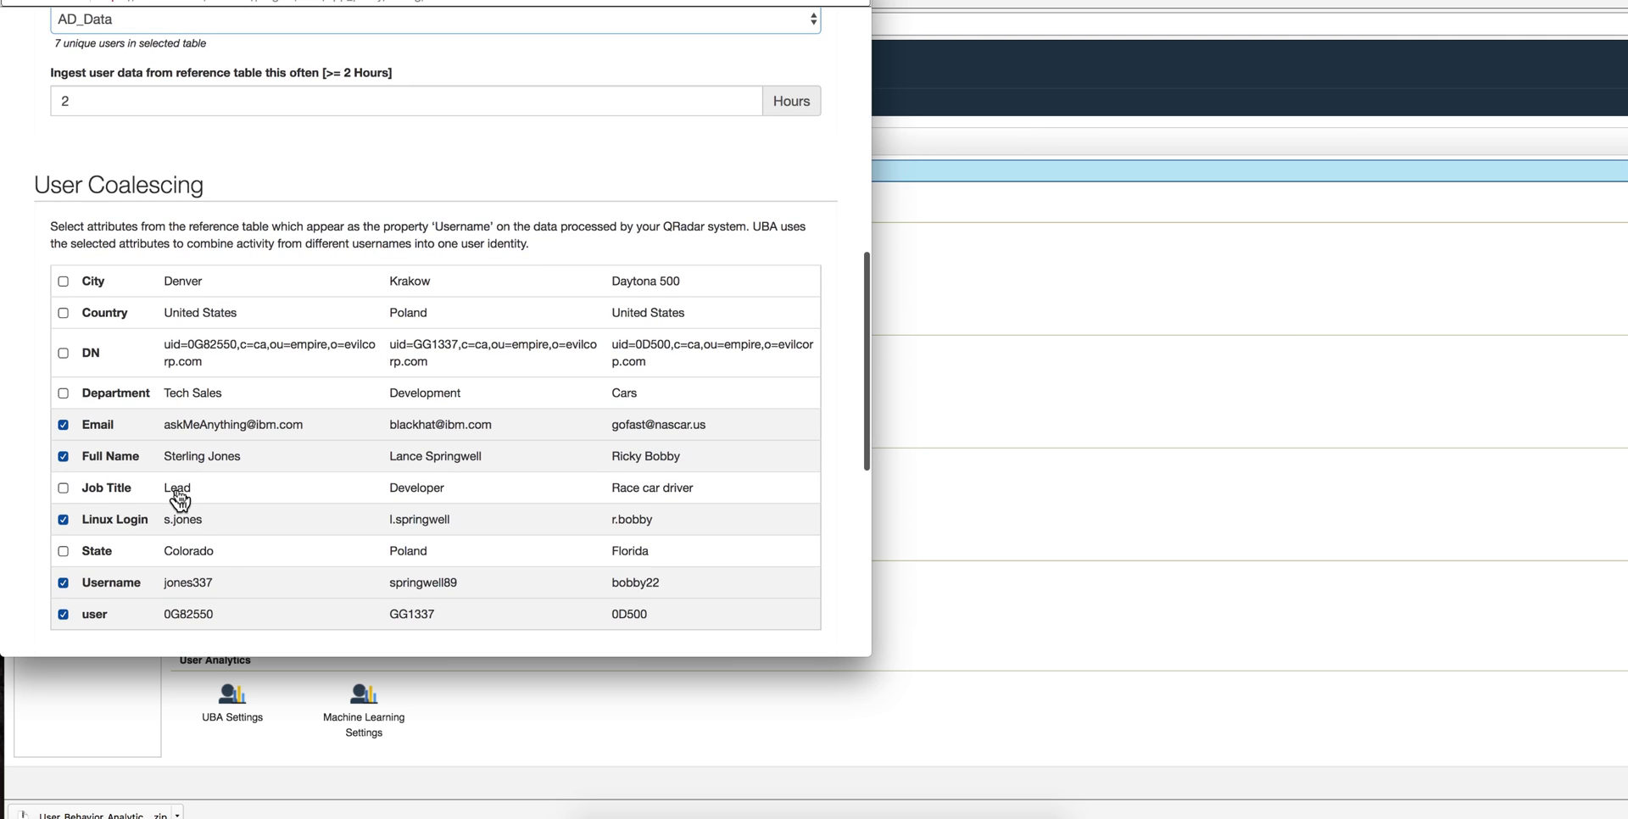
click(517, 703)
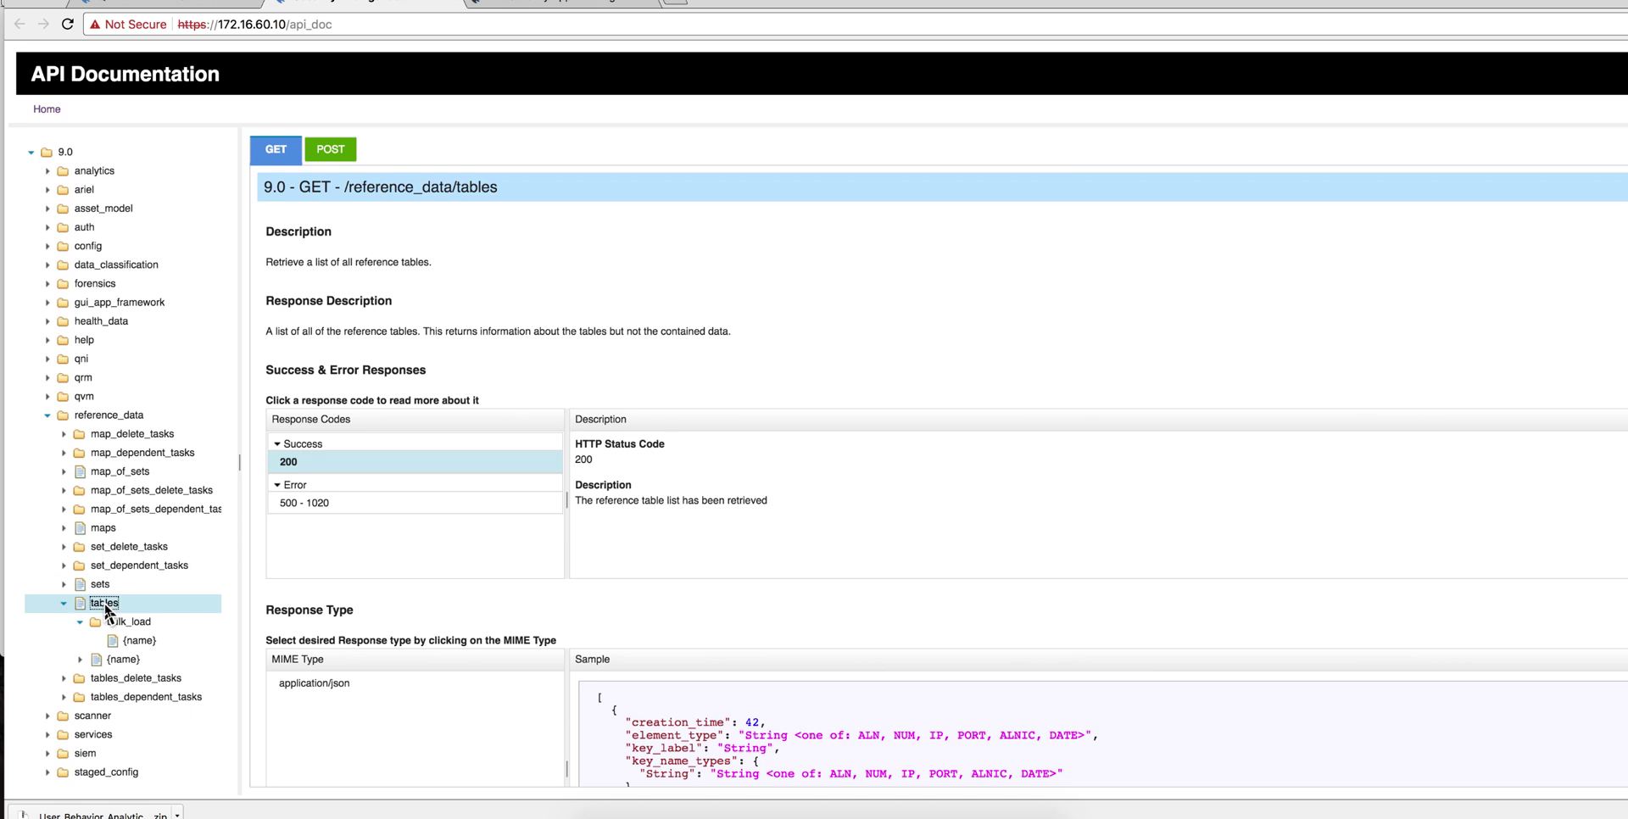
Send a DELETE request on tables/{name} for AD1_Data, queuing its deletion task
click(133, 642)
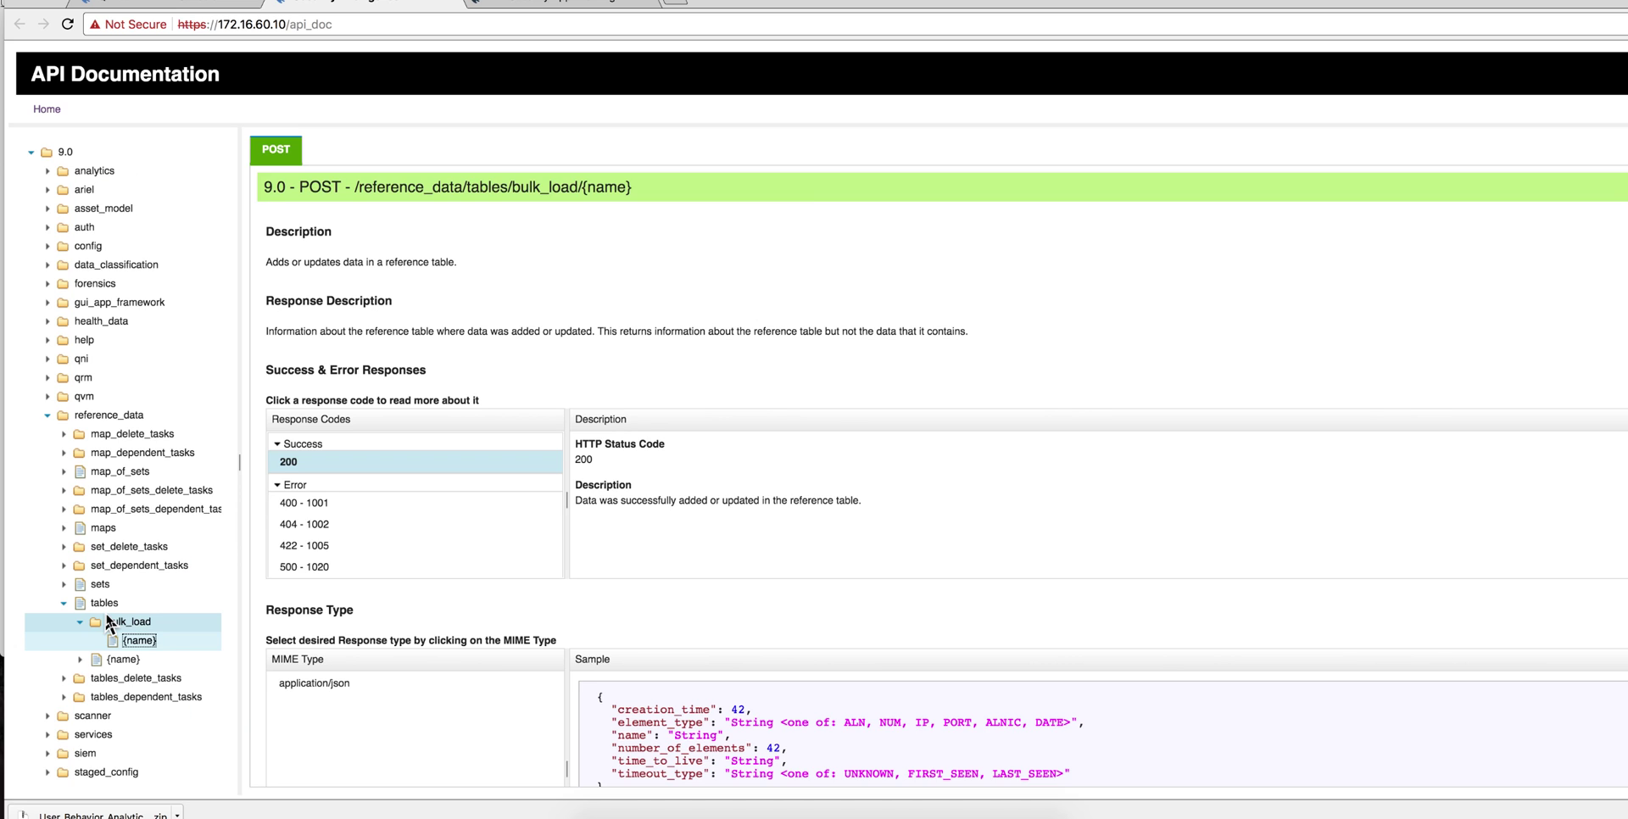
click(119, 659)
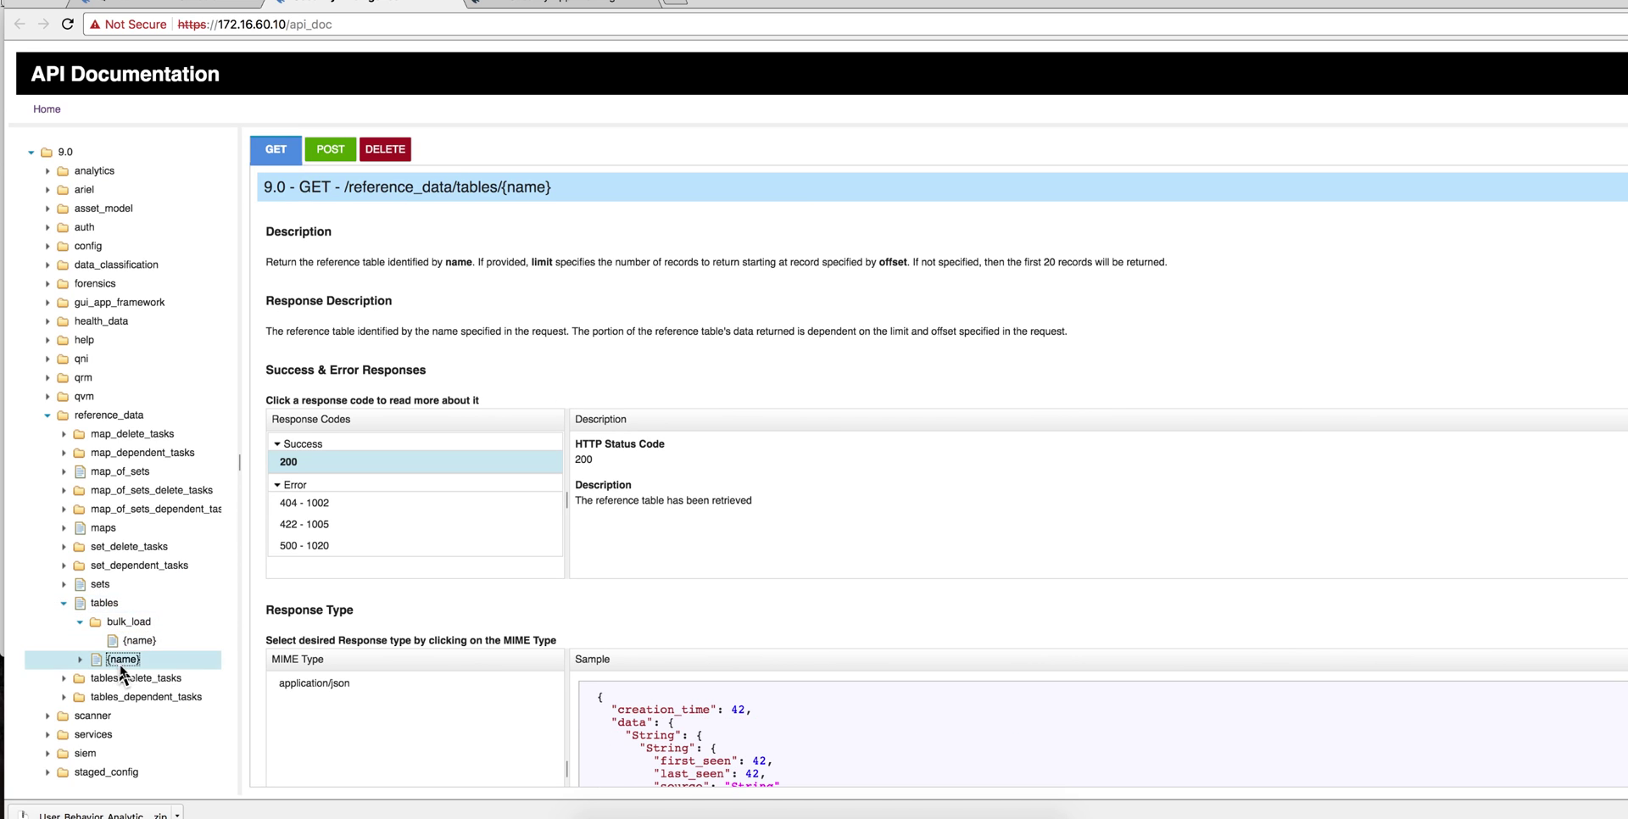
click(394, 159)
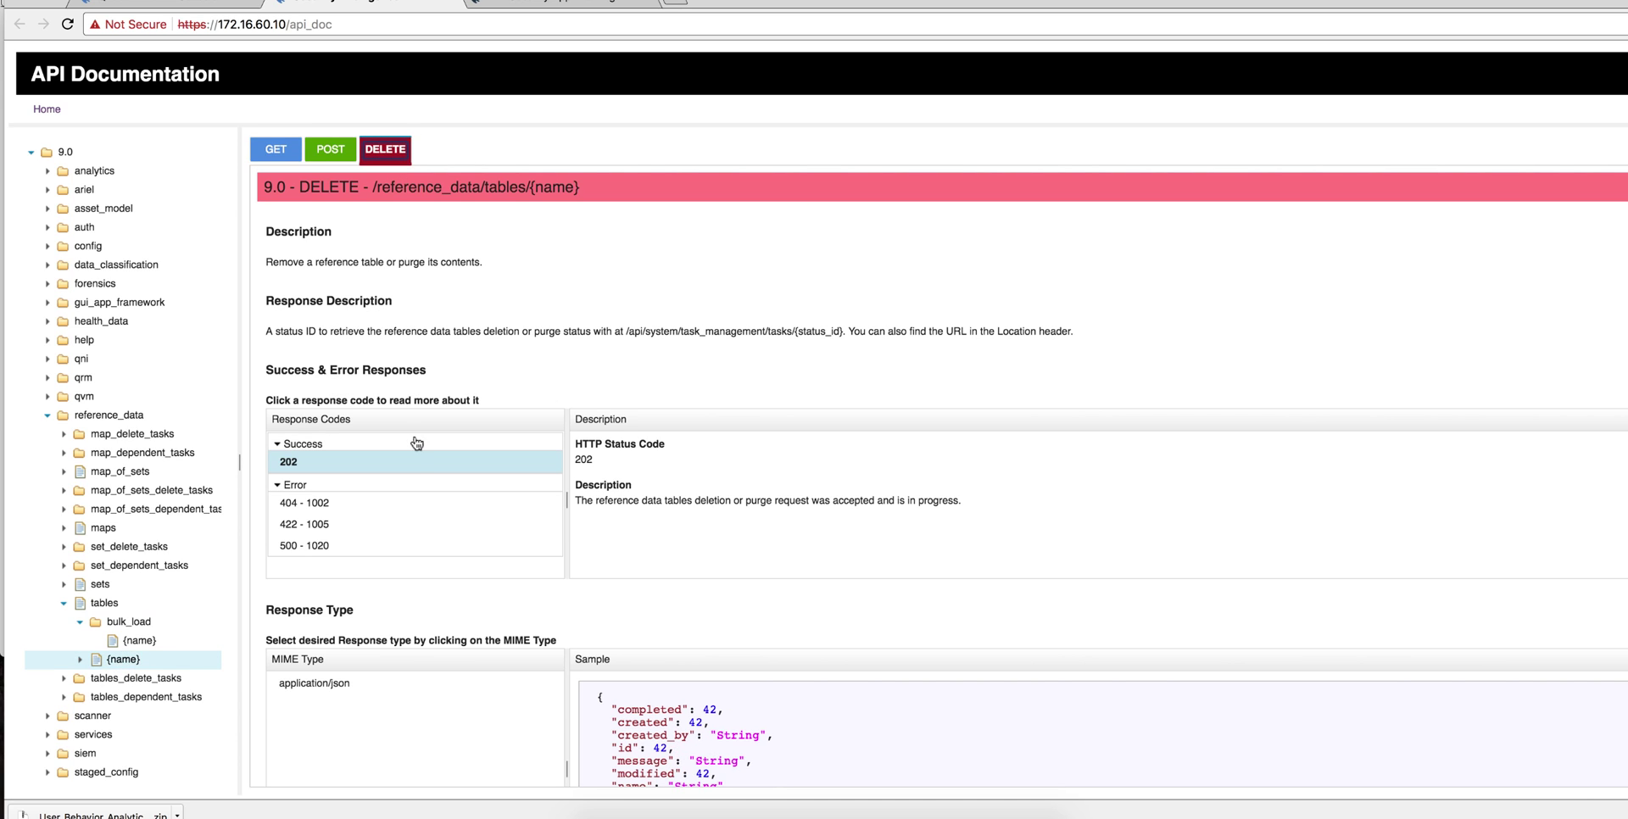
scroll(417, 500, down, 6)
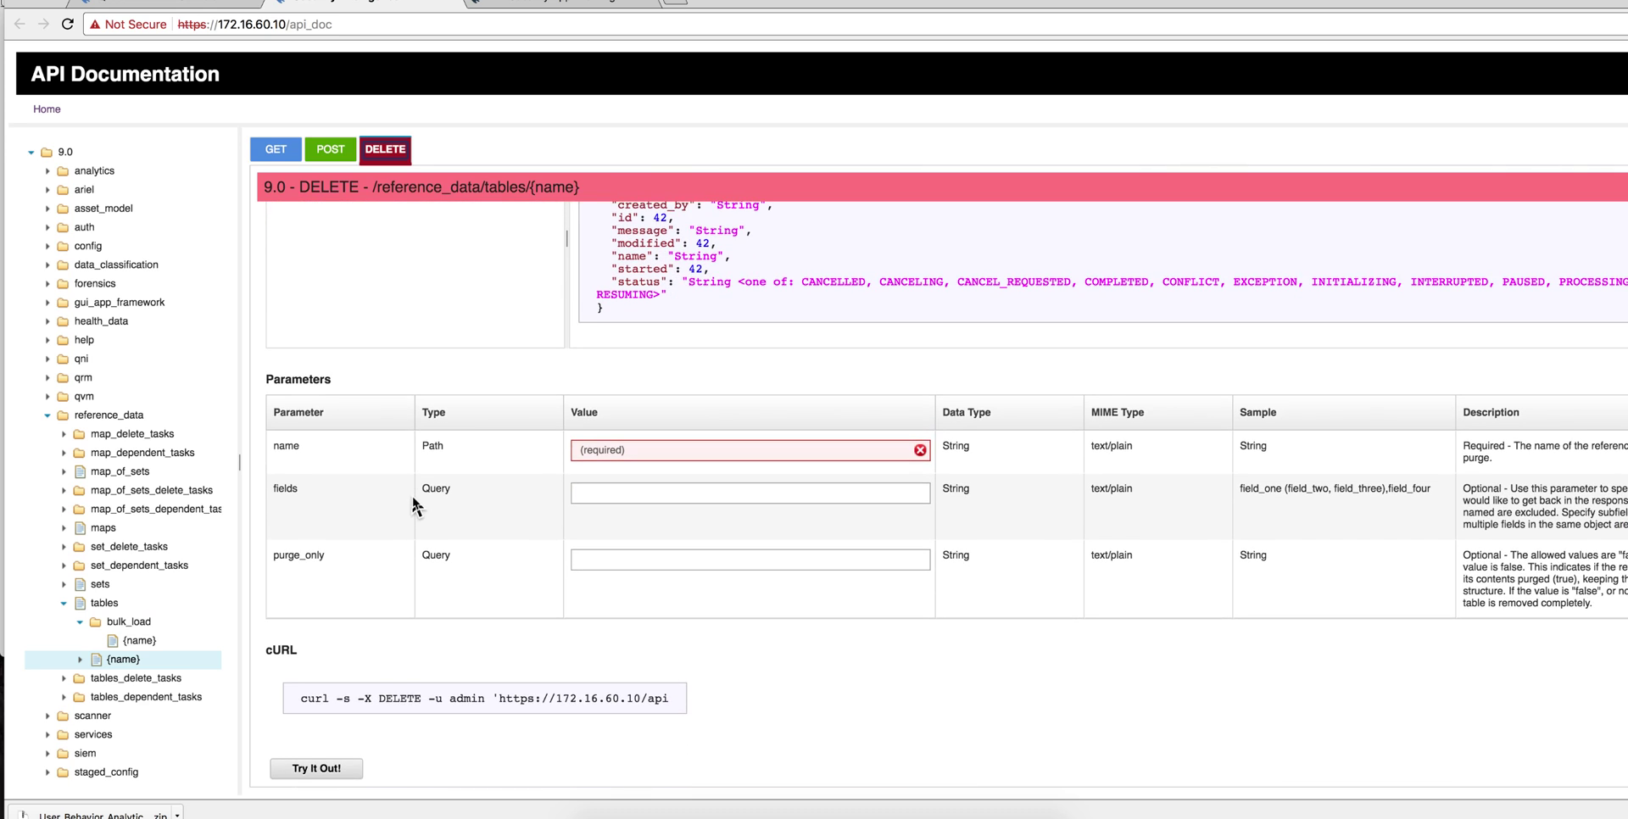
click(601, 450)
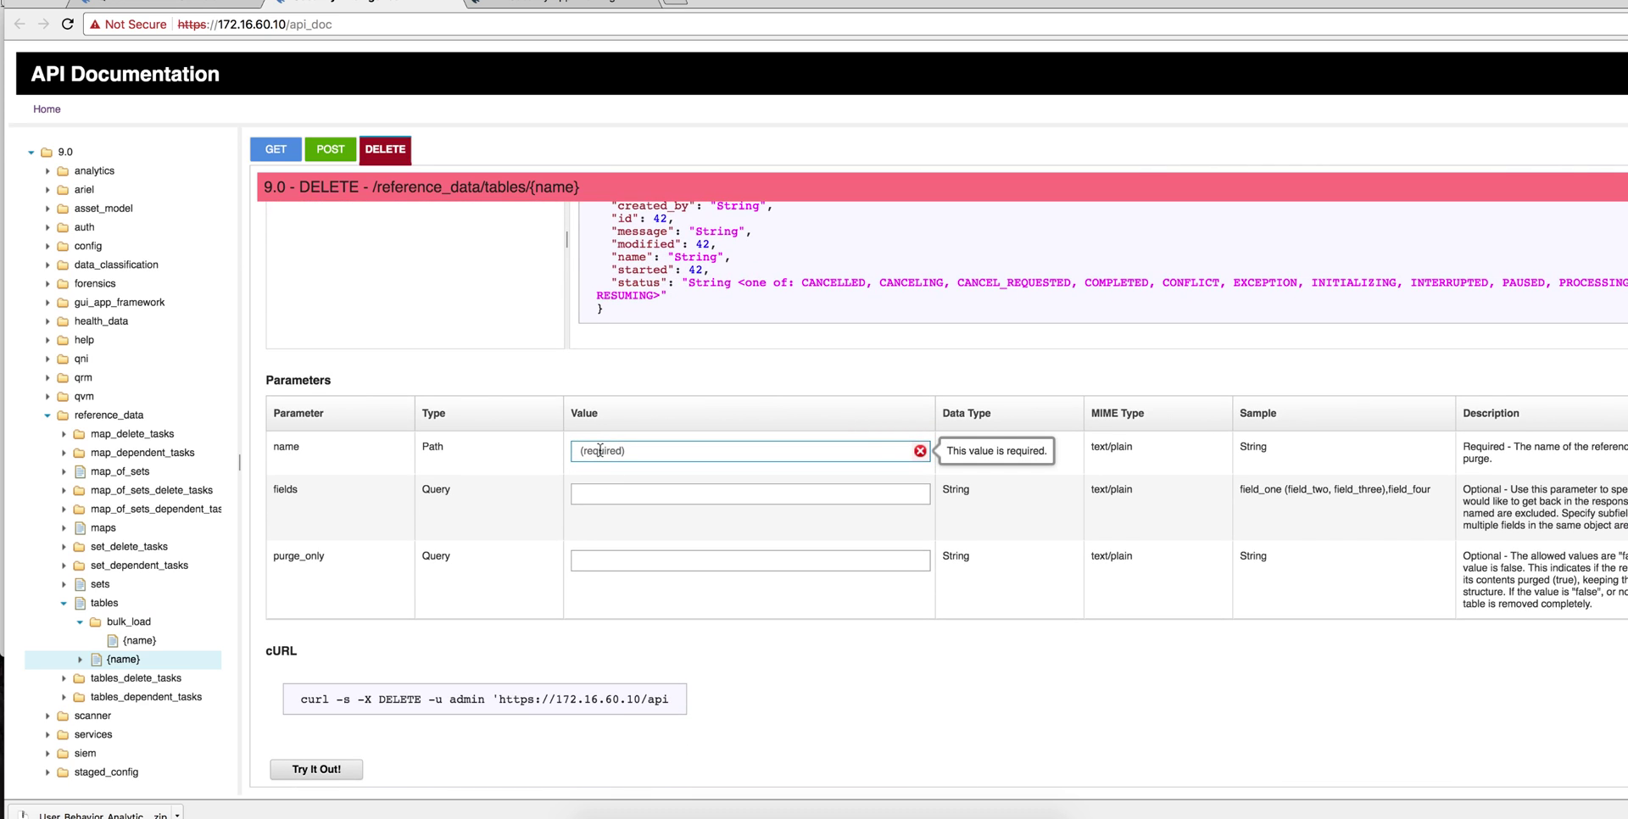
text(AD1_)
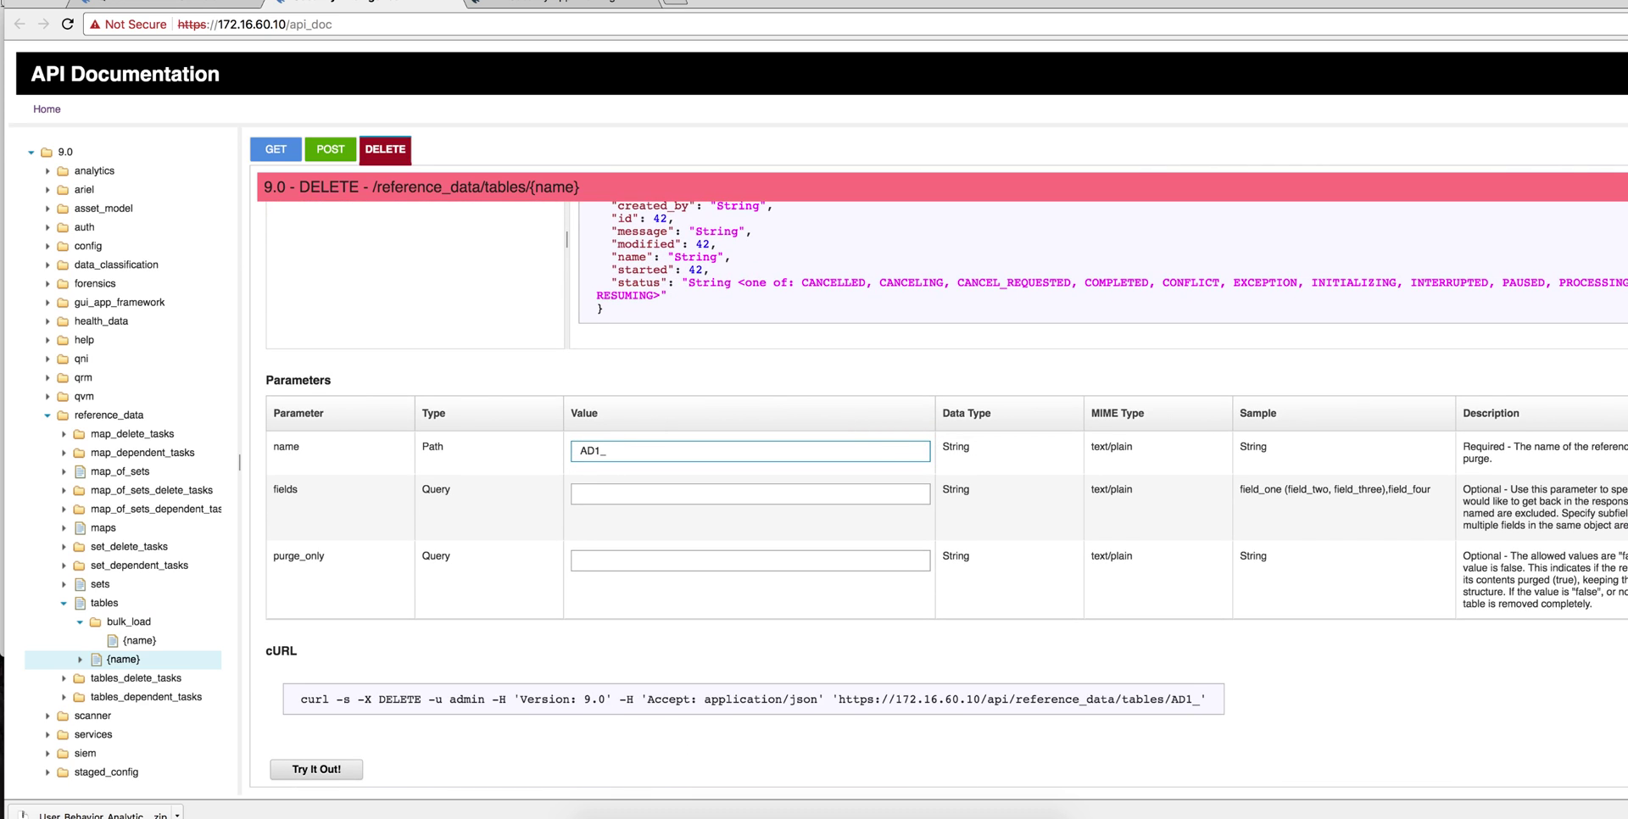
text(Data)
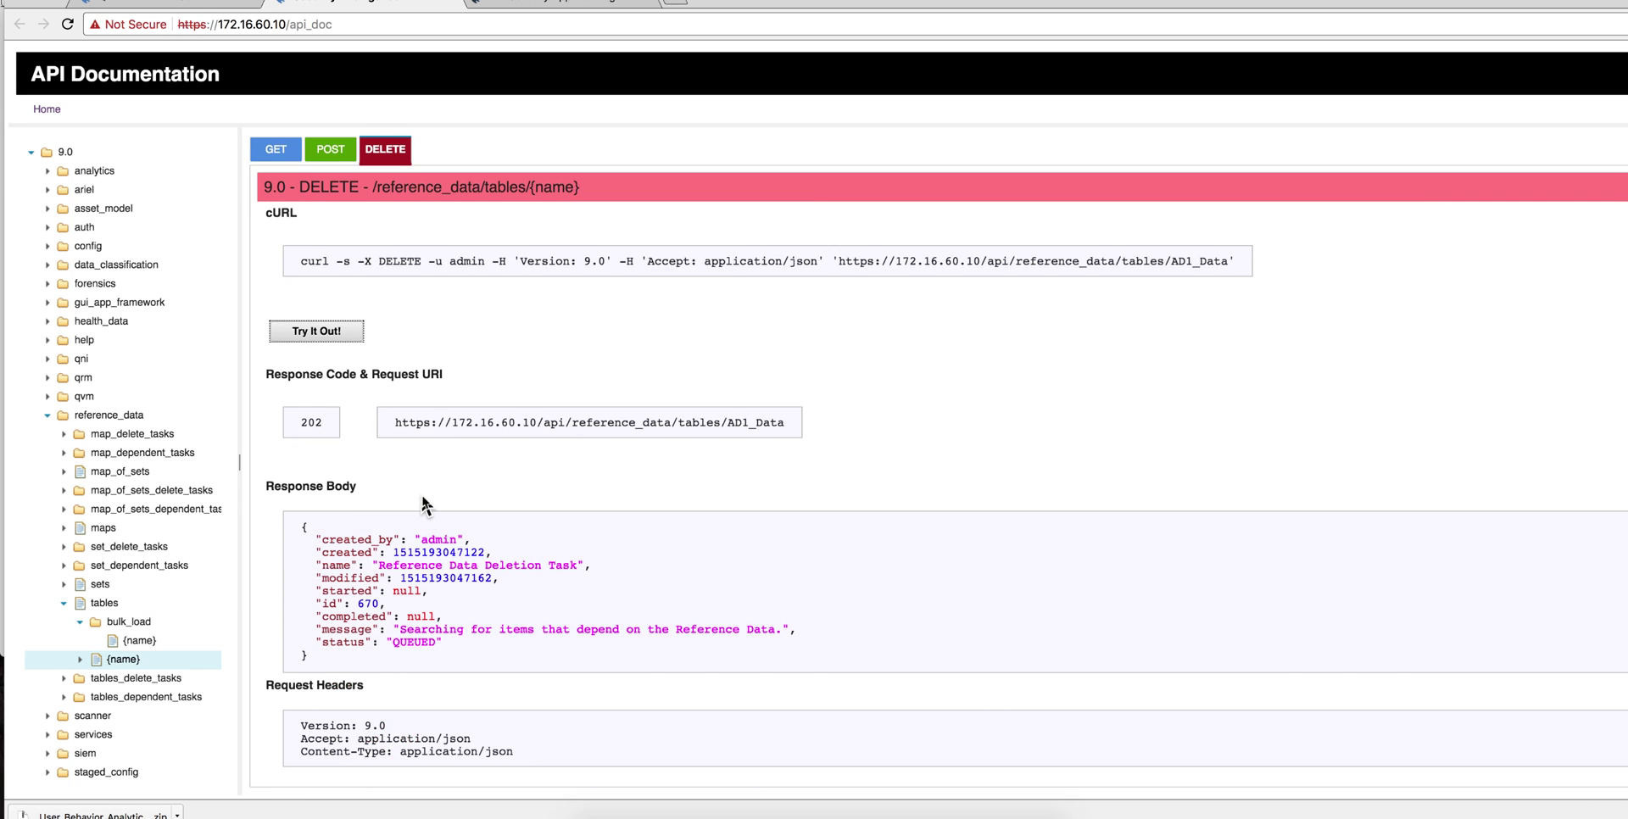
scroll(426, 509, up, 3)
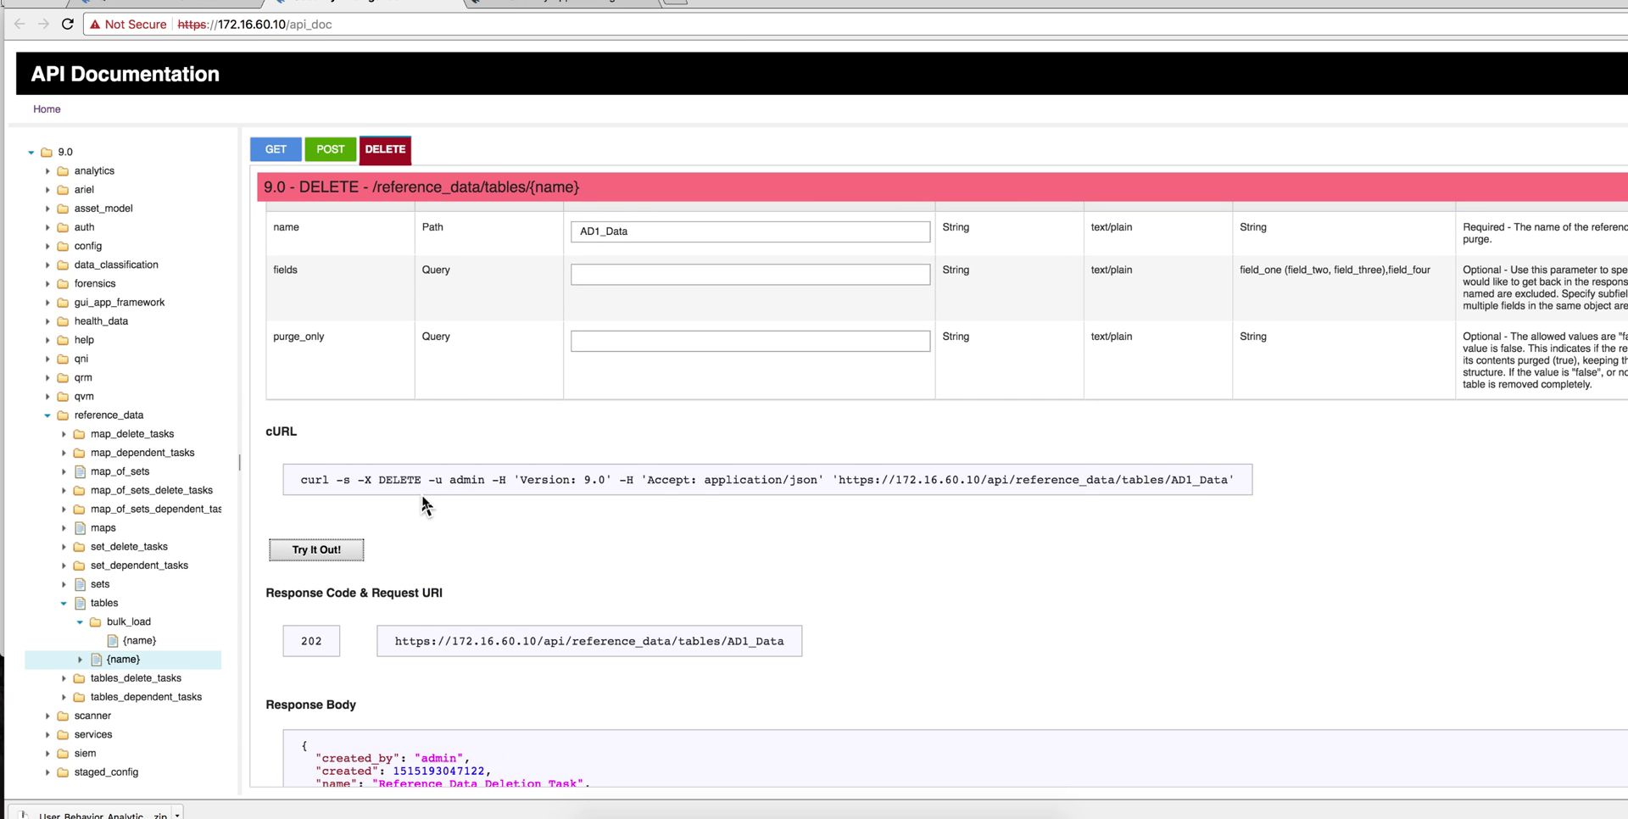